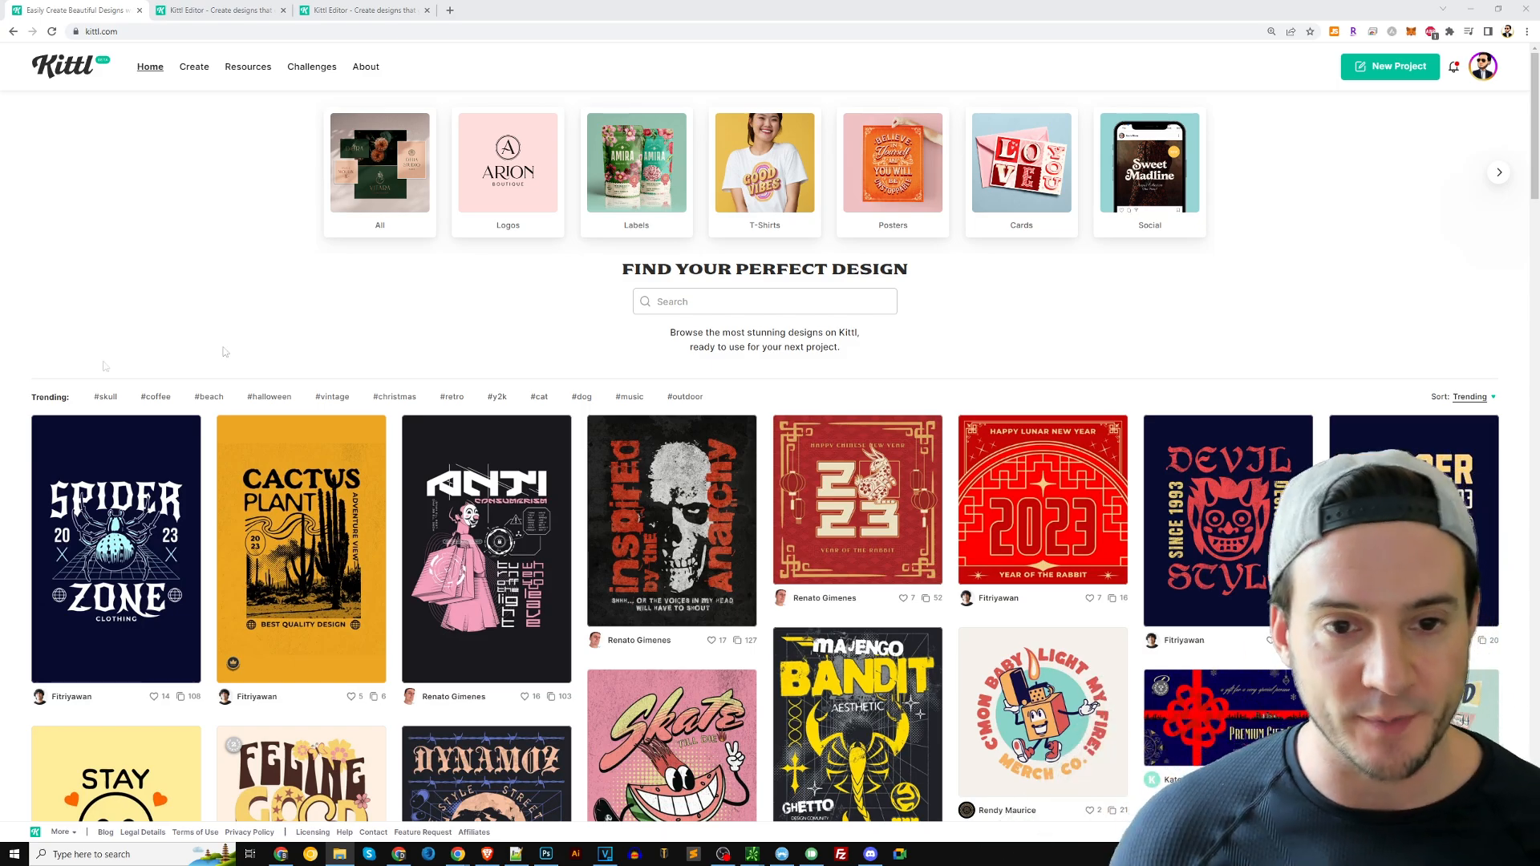
# Look through the trending designs on the Kittl home page
pyautogui.scroll(-5, 656, 415)
pyautogui.scroll(-12, 656, 415)
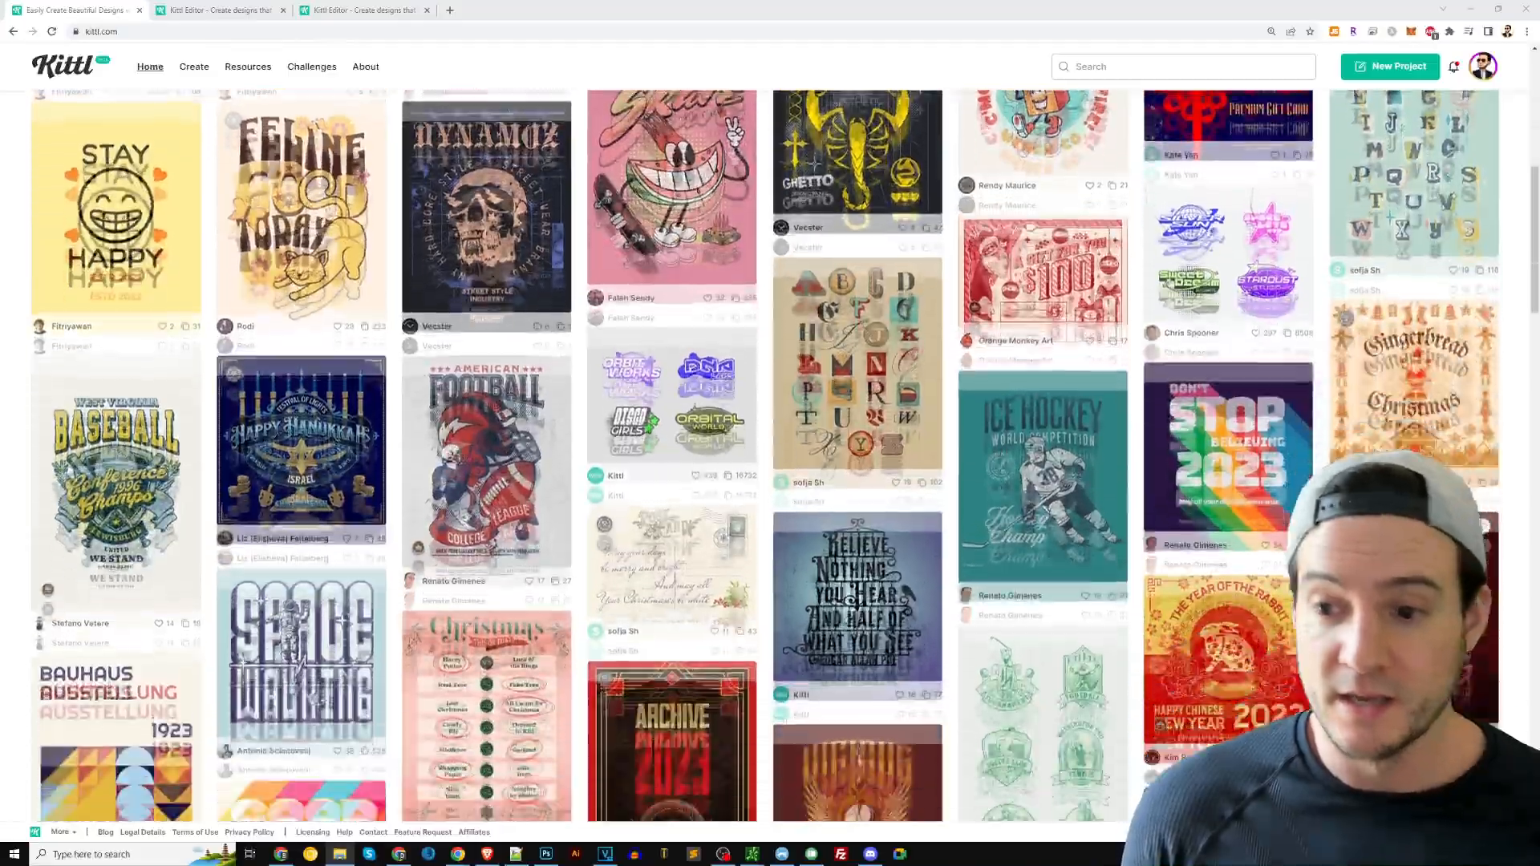
pyautogui.scroll(-11, 1411, 522)
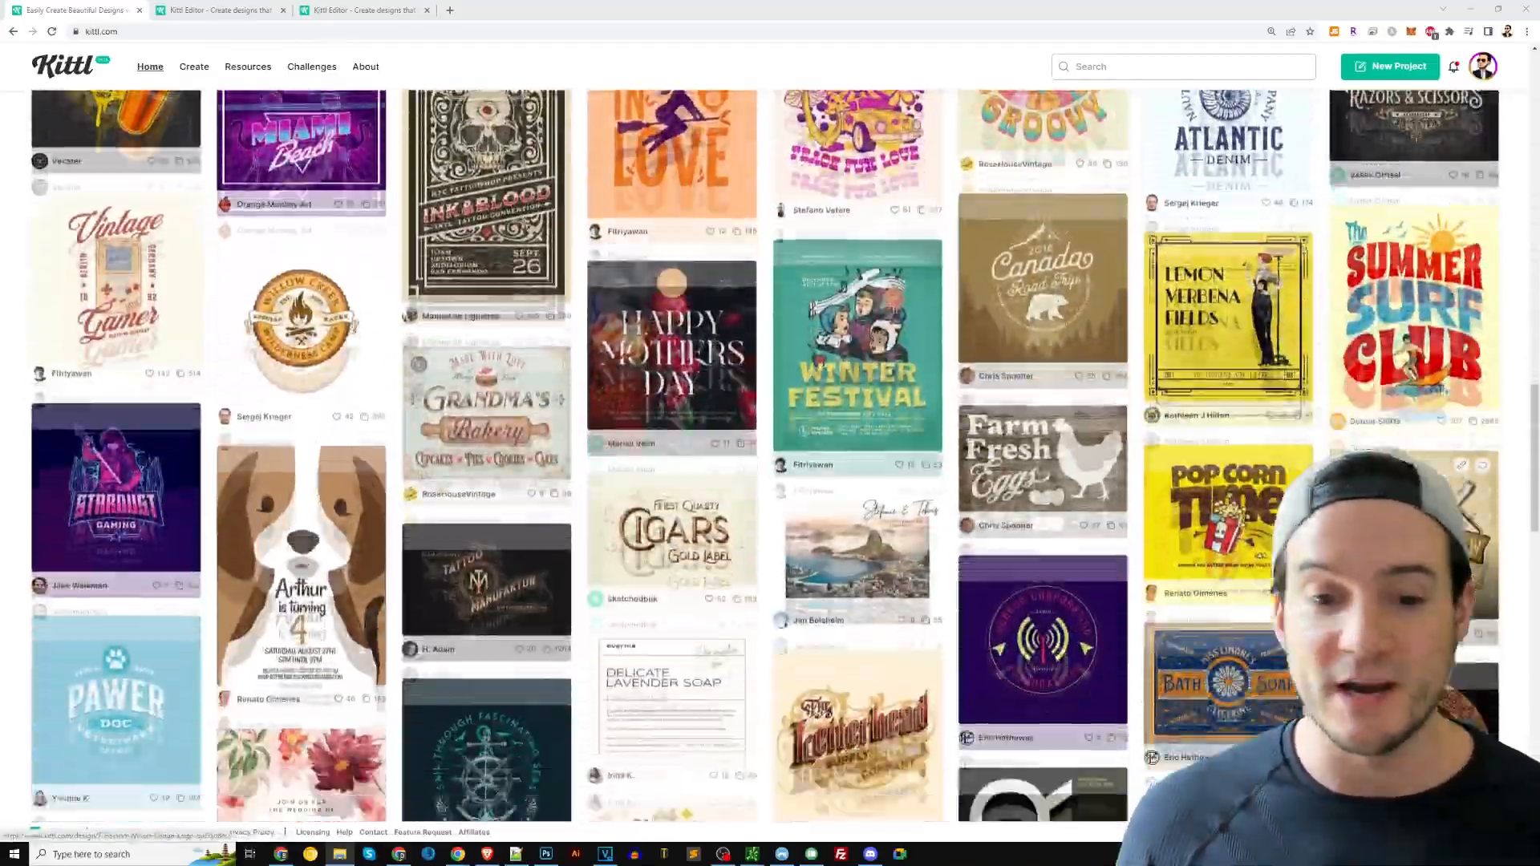
pyautogui.scroll(-3, 1411, 521)
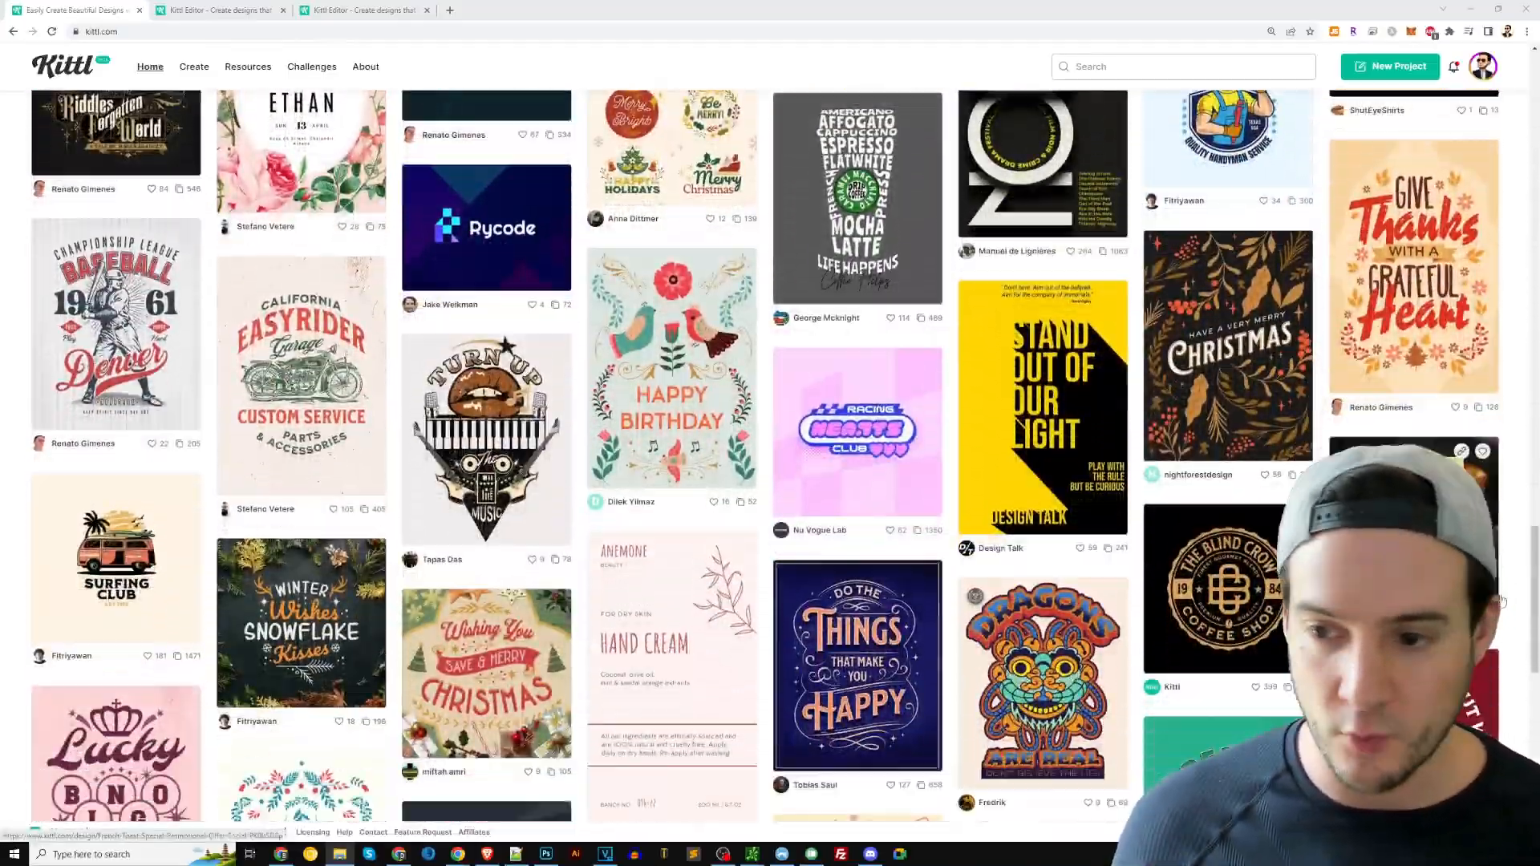
pyautogui.scroll(20, 1411, 521)
pyautogui.scroll(5, 1325, 318)
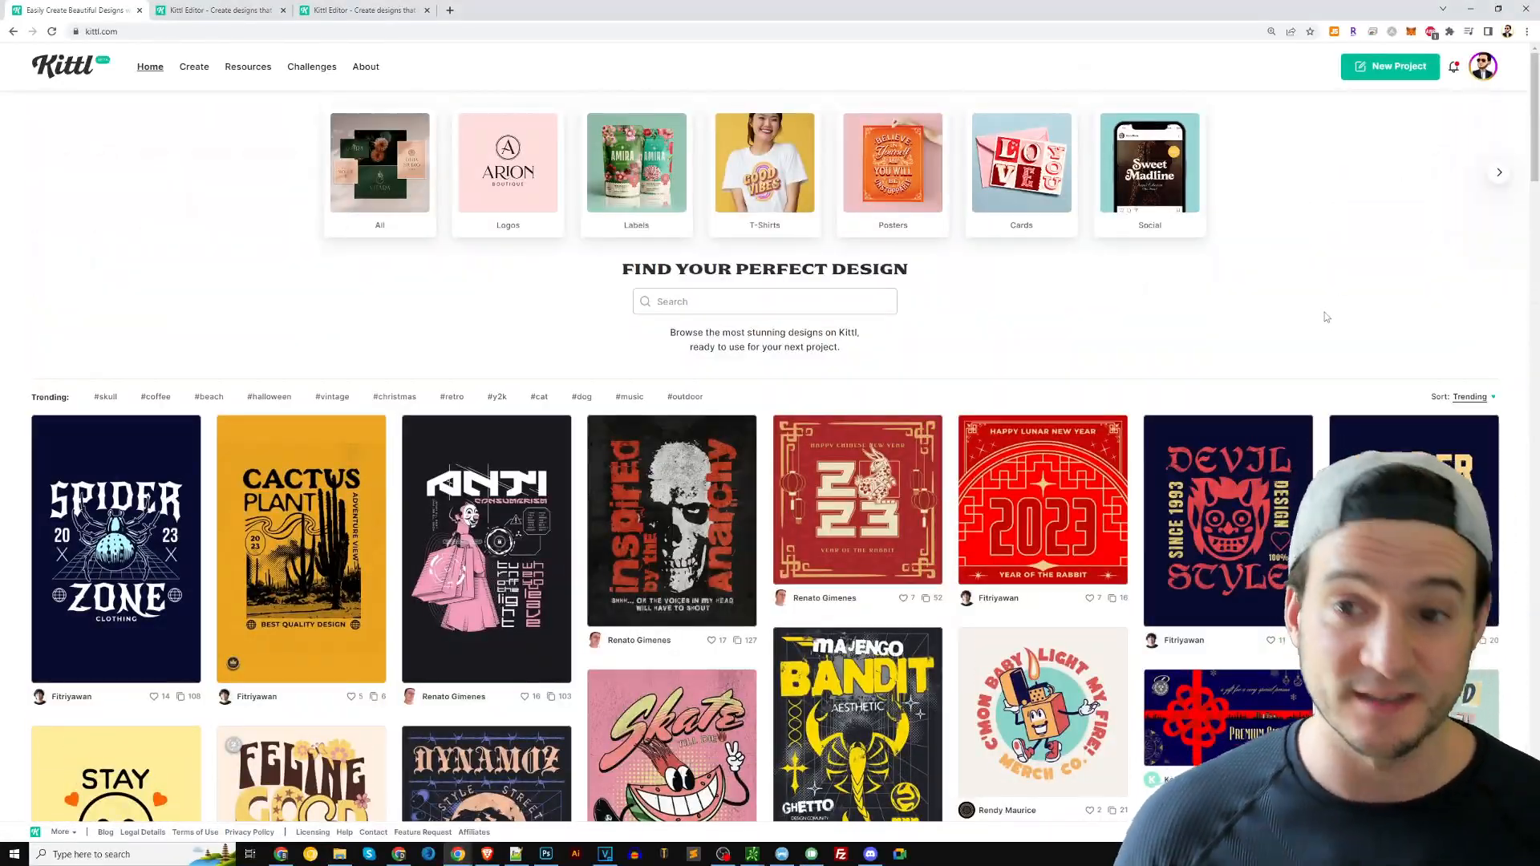
# Open the Posters category and browse its template designs
pyautogui.click(898, 183)
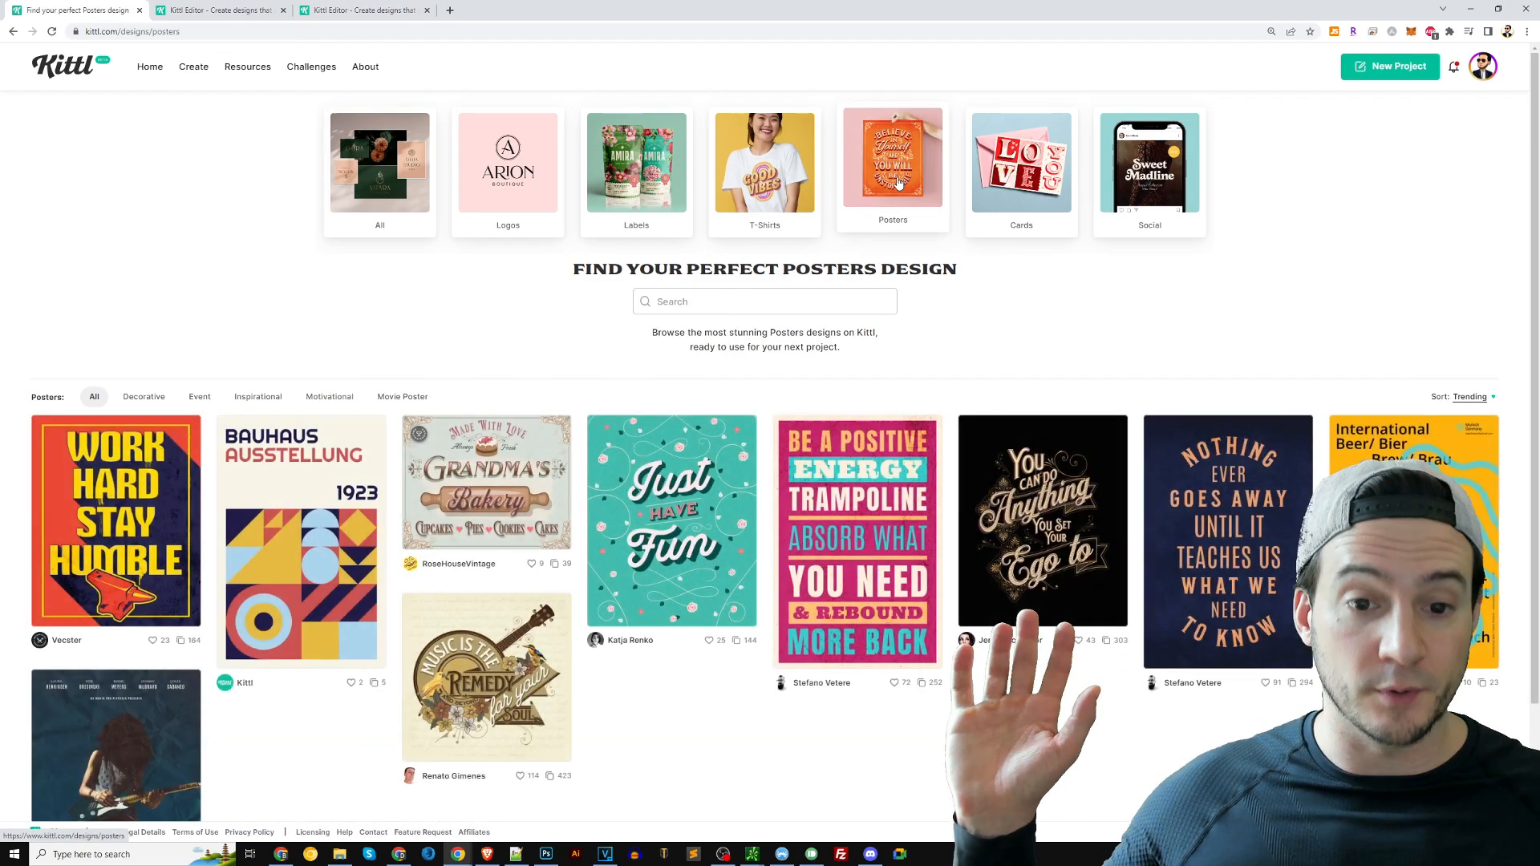
pyautogui.scroll(-6, 853, 193)
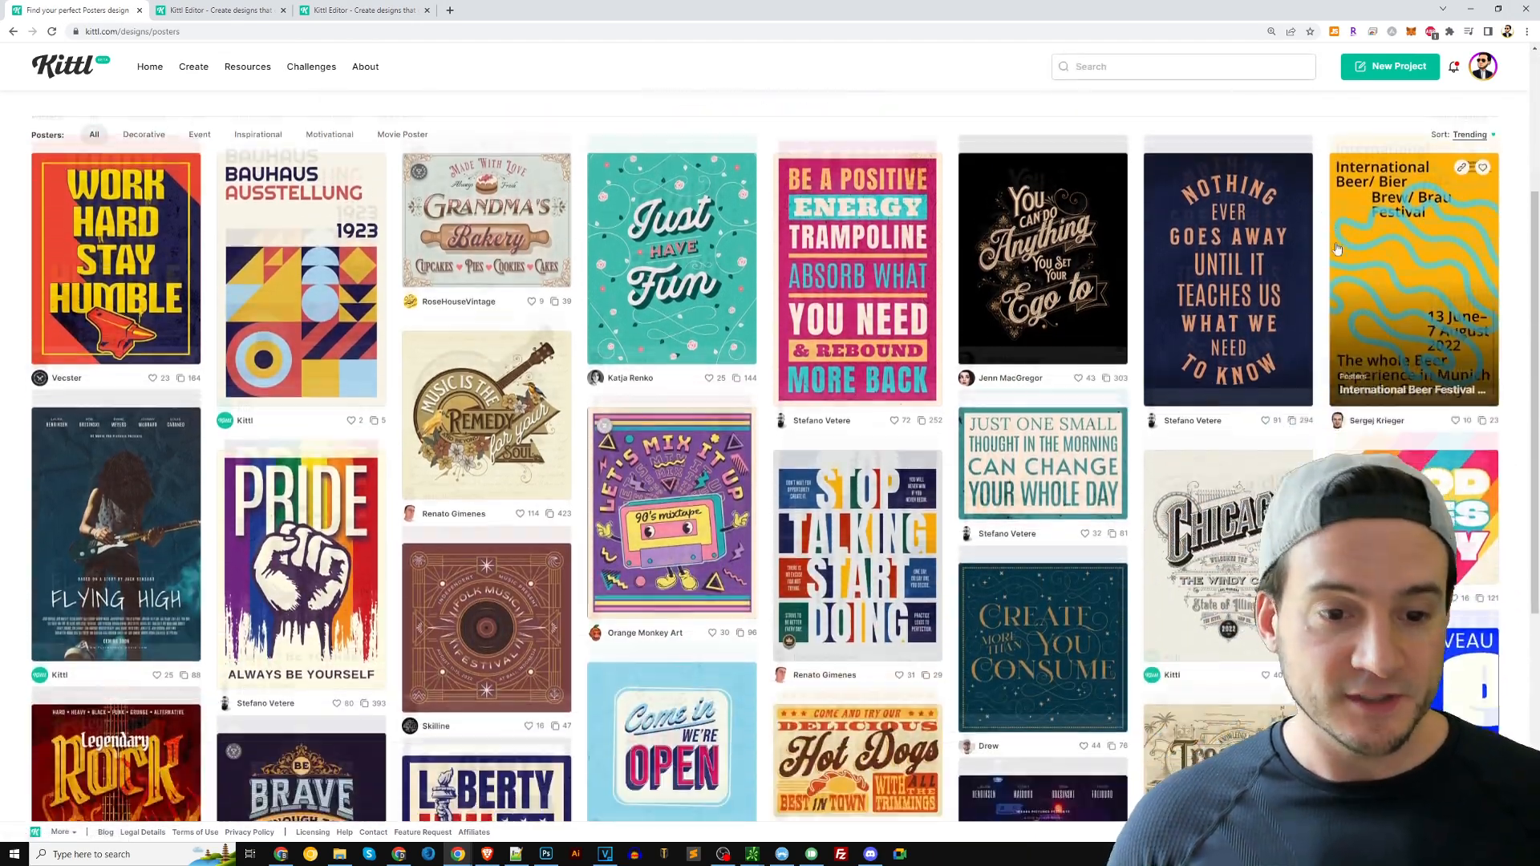
pyautogui.scroll(-6, 1338, 263)
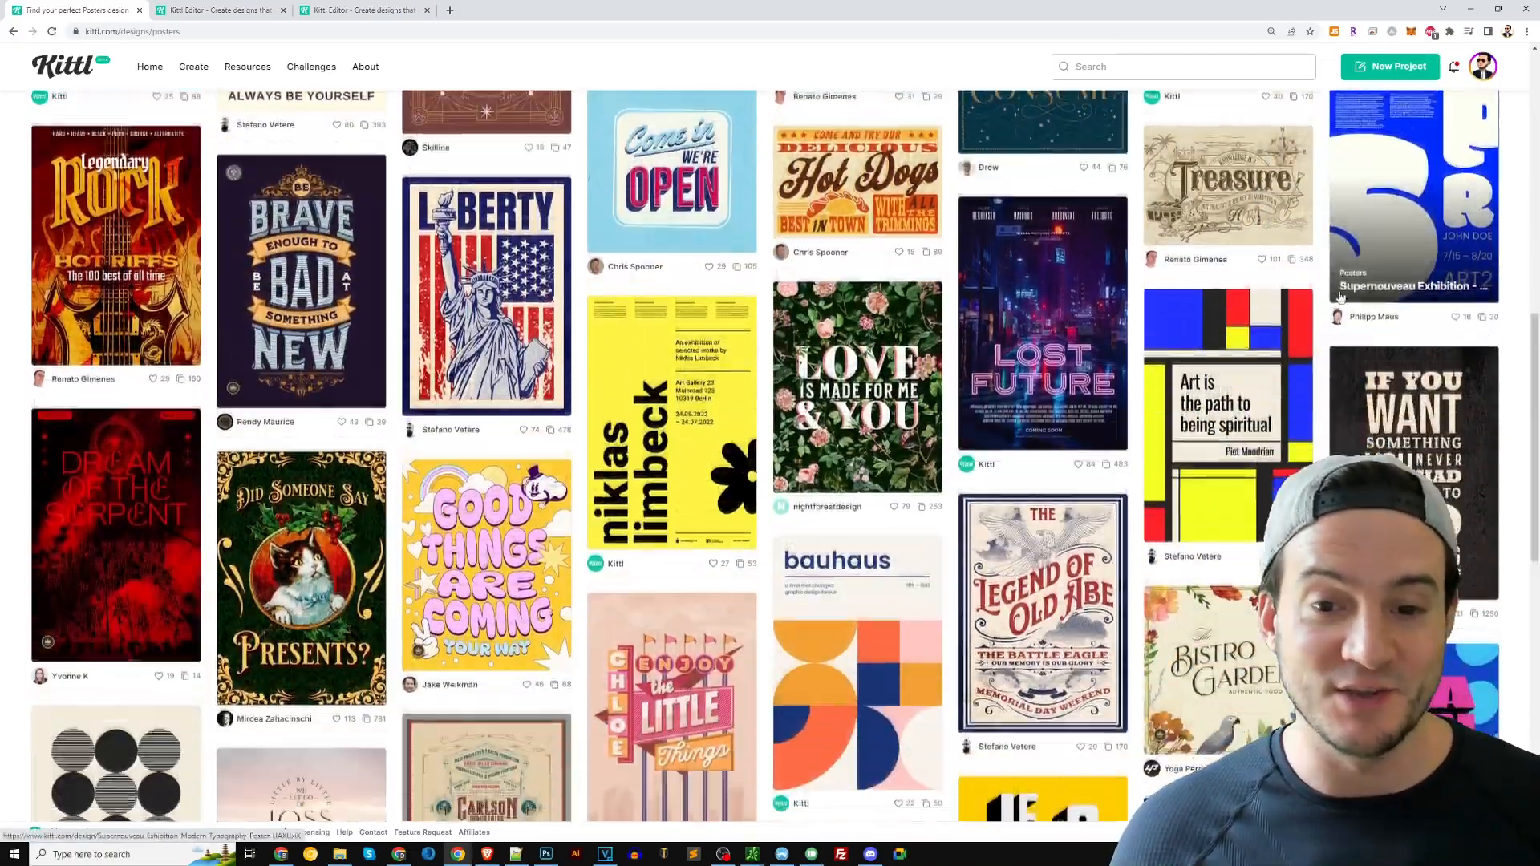
pyautogui.scroll(4, 1263, 369)
pyautogui.scroll(8, 1263, 368)
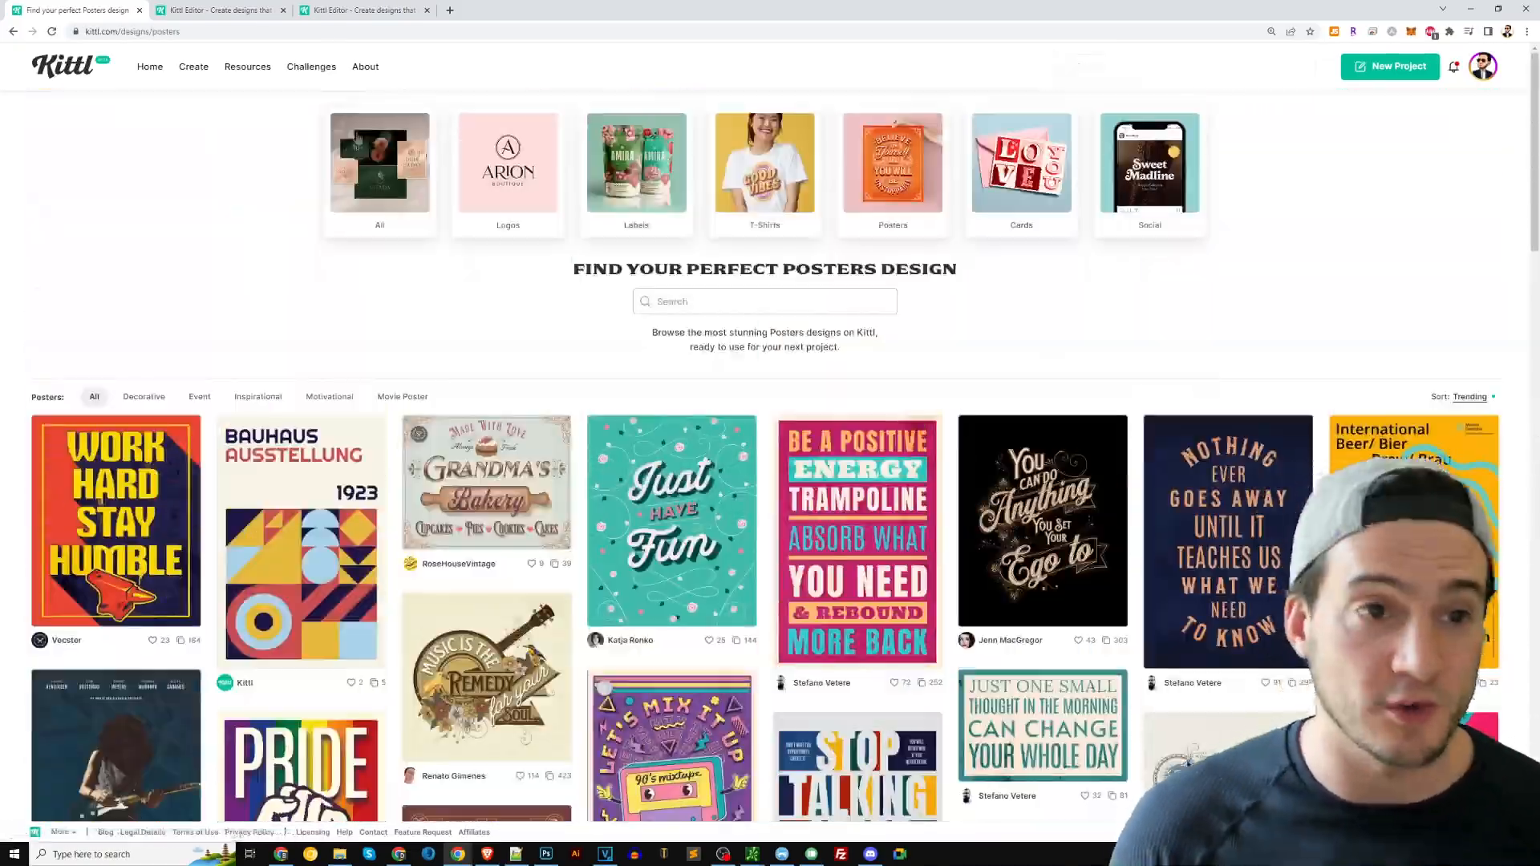
# In the open 6 Classic Sport Badges project, change the golf badge's year to 2023 and delete its USG lettering
pyautogui.click(214, 14)
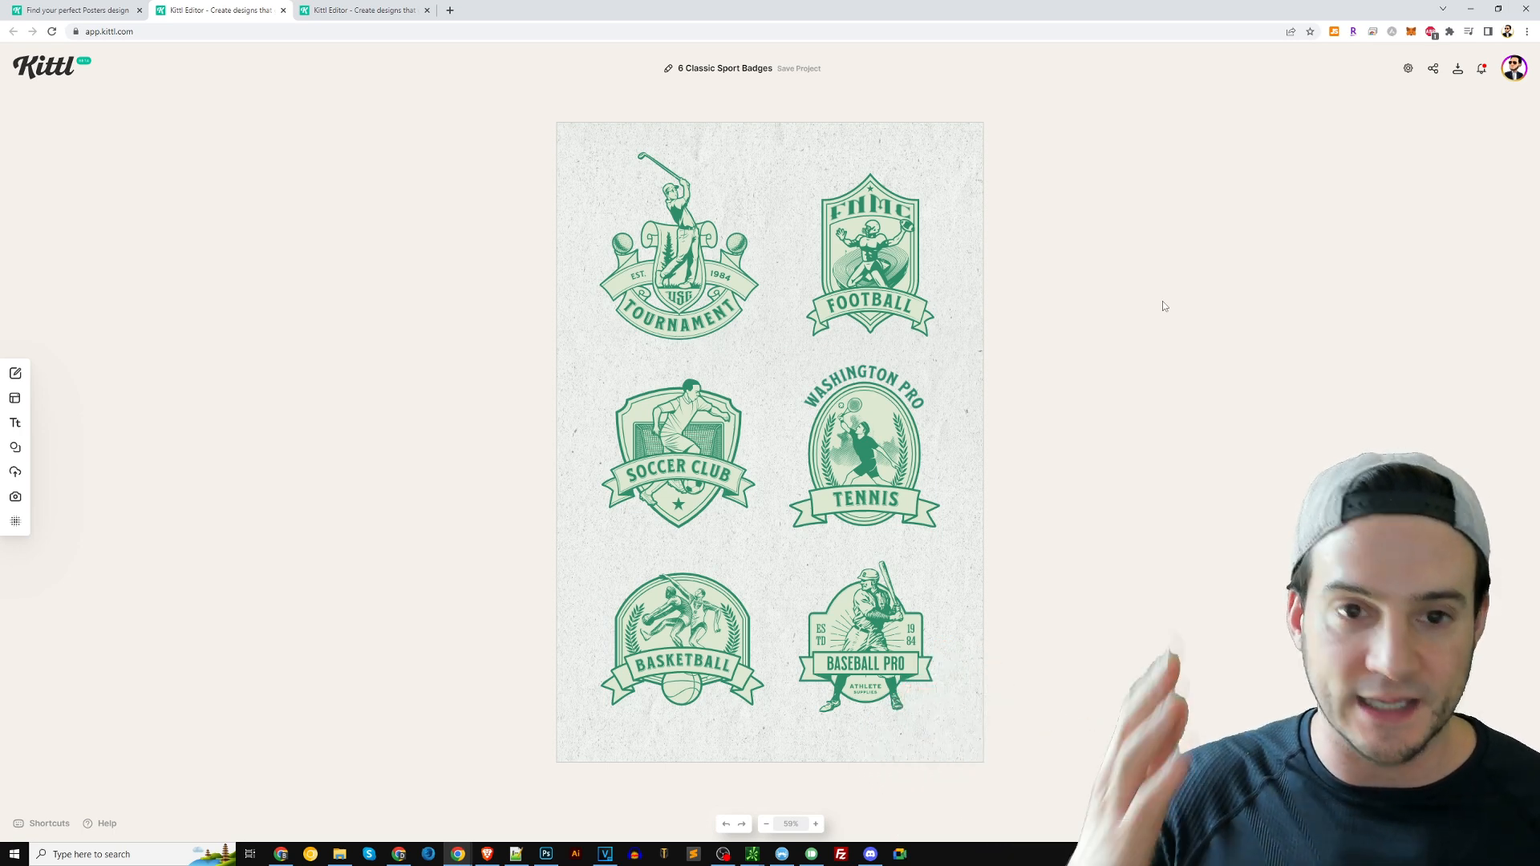
pyautogui.click(719, 276)
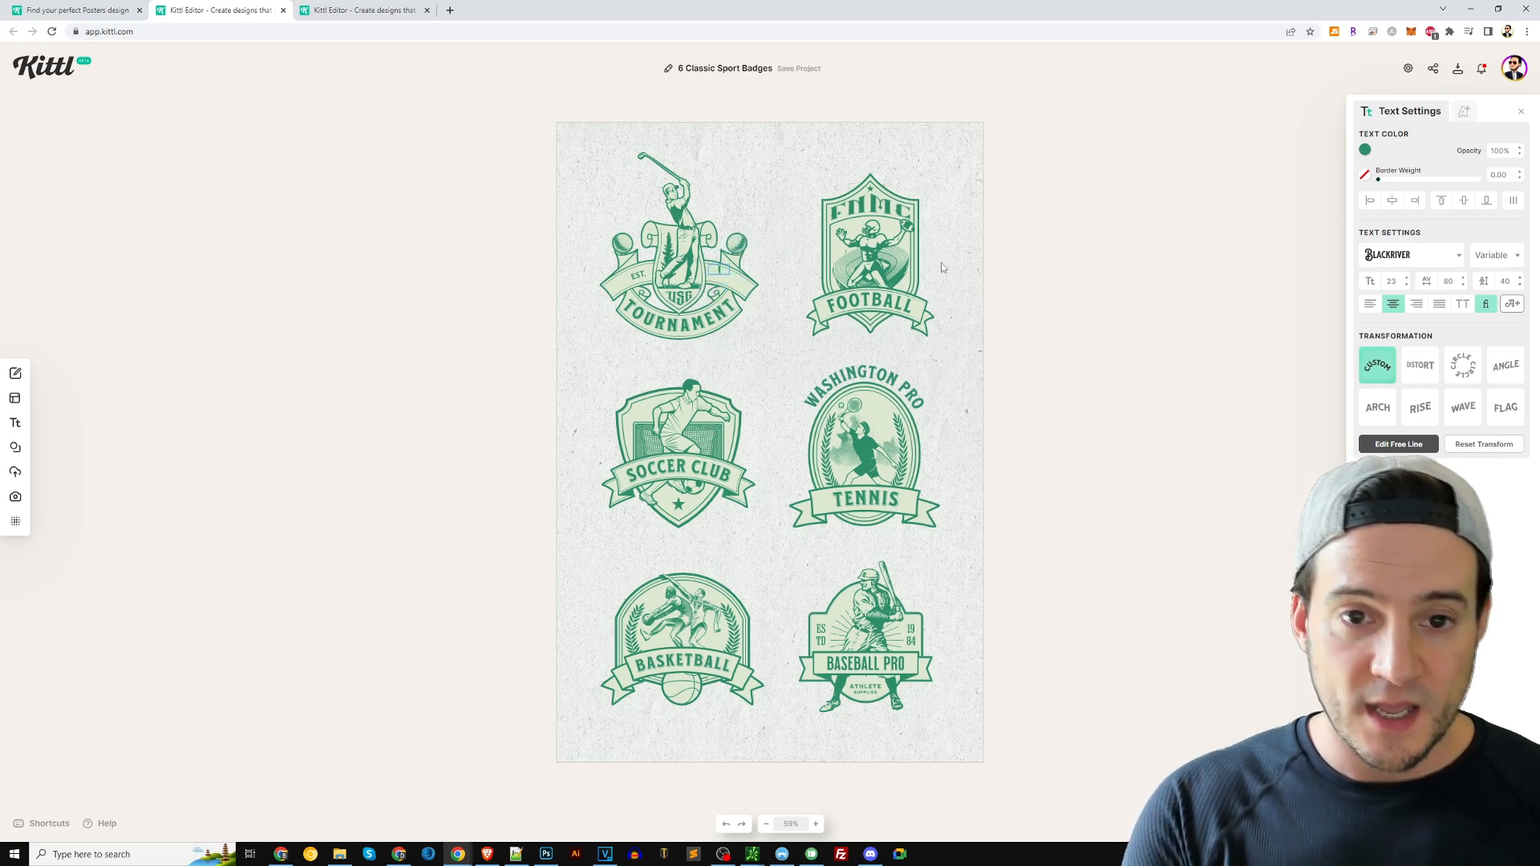
pyautogui.write('2023')
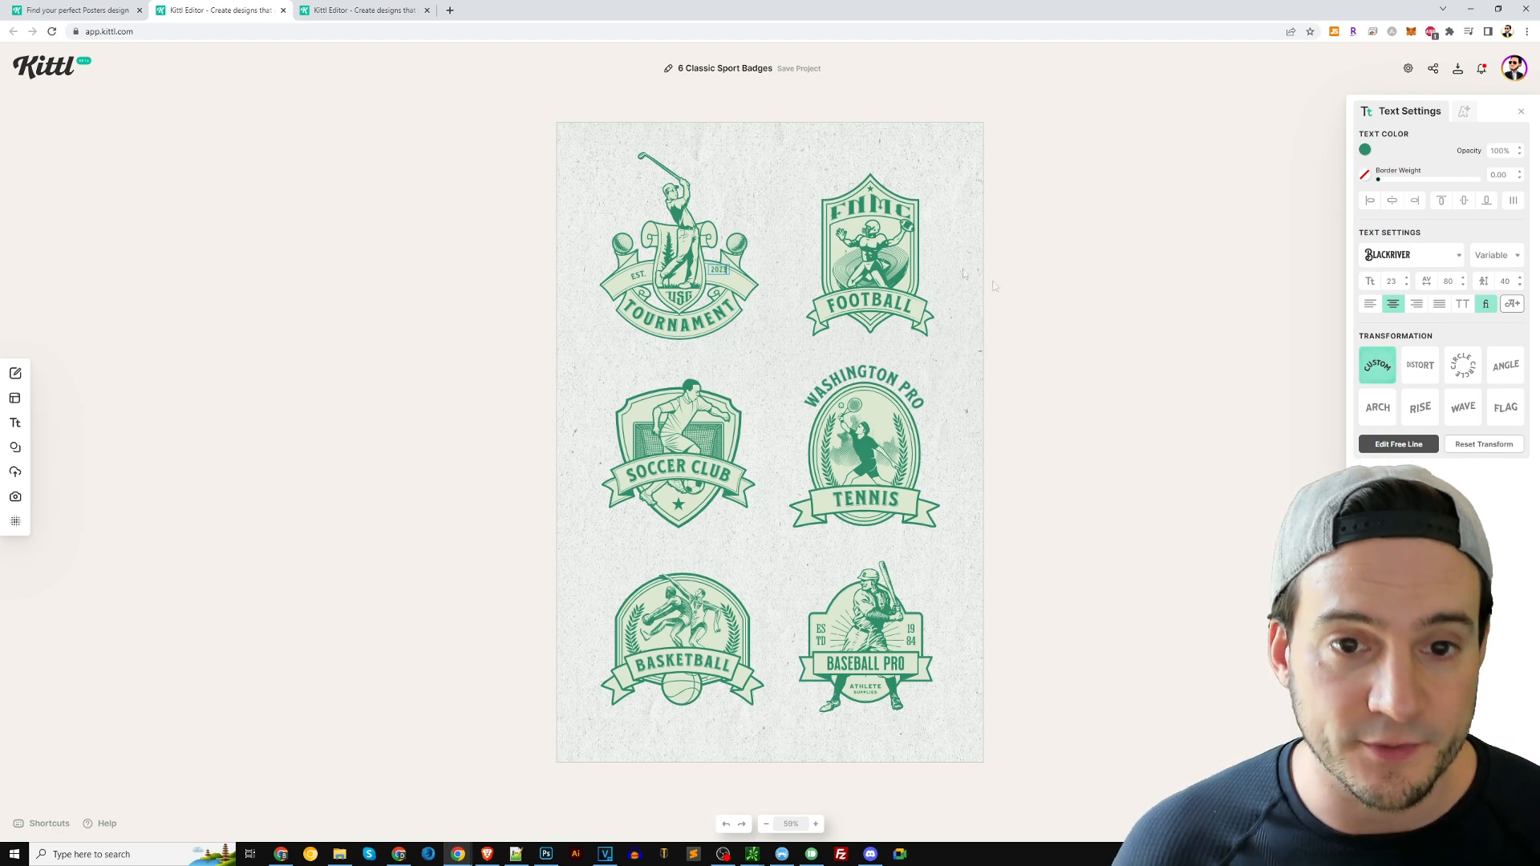
pyautogui.click(1047, 277)
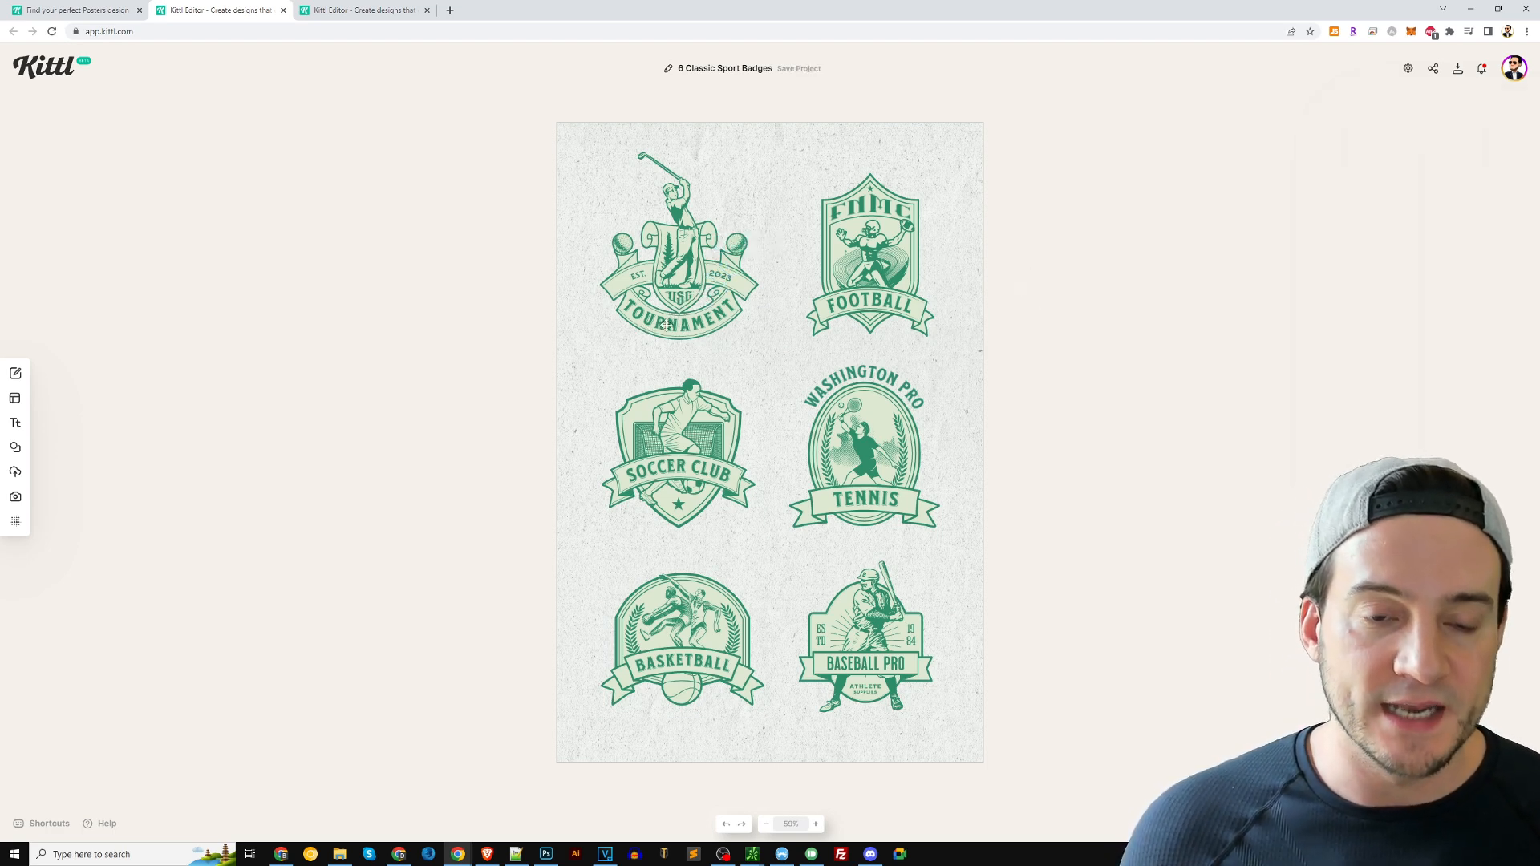
pyautogui.click(670, 304)
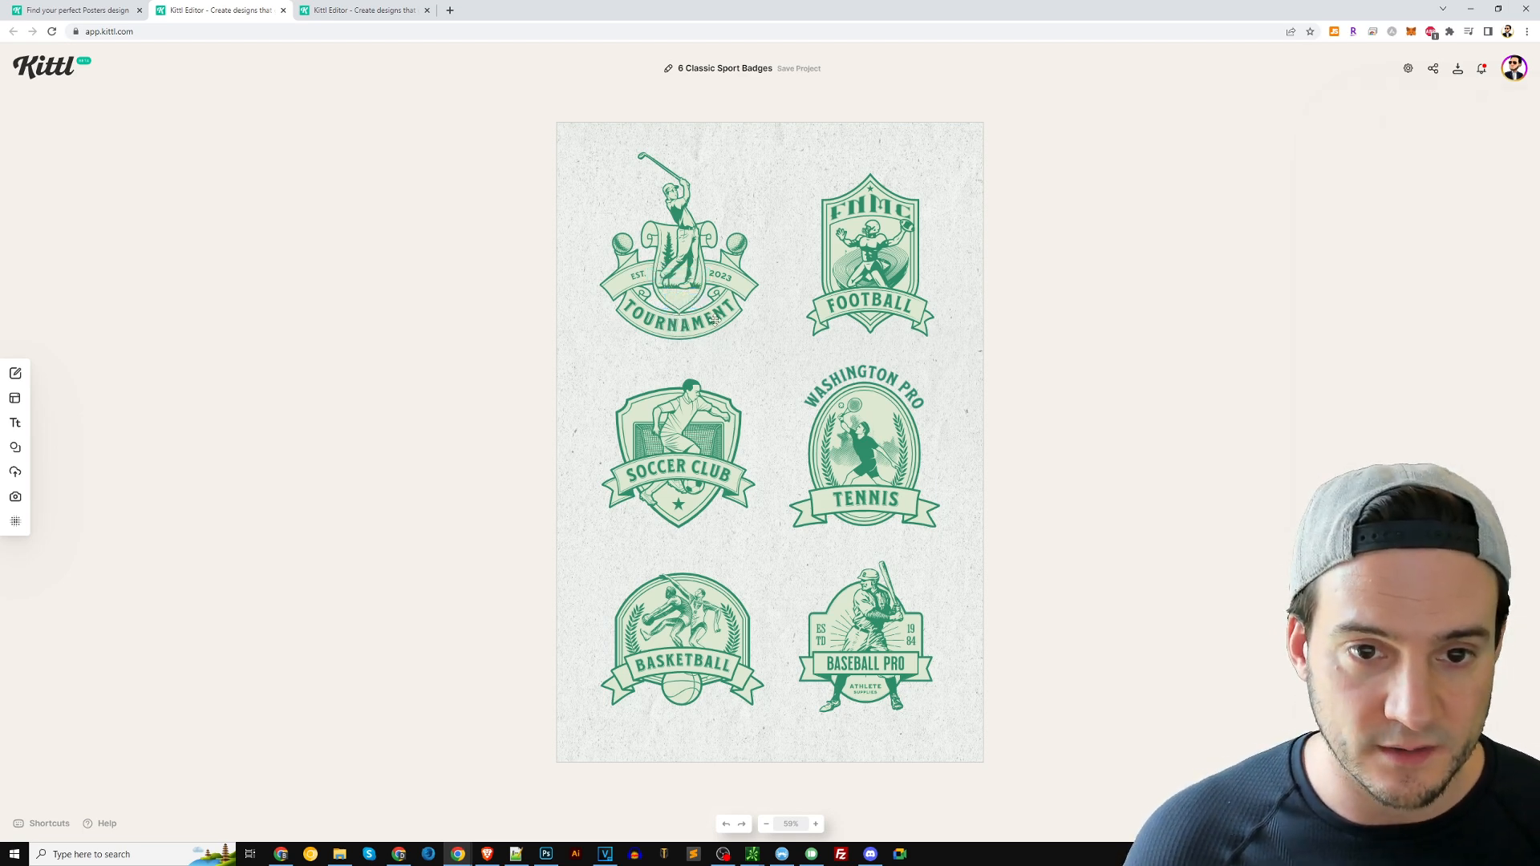
# Replace the TOURNAMENT text on the golf badge's curved ribbon with GIRL DAD
pyautogui.click(714, 320)
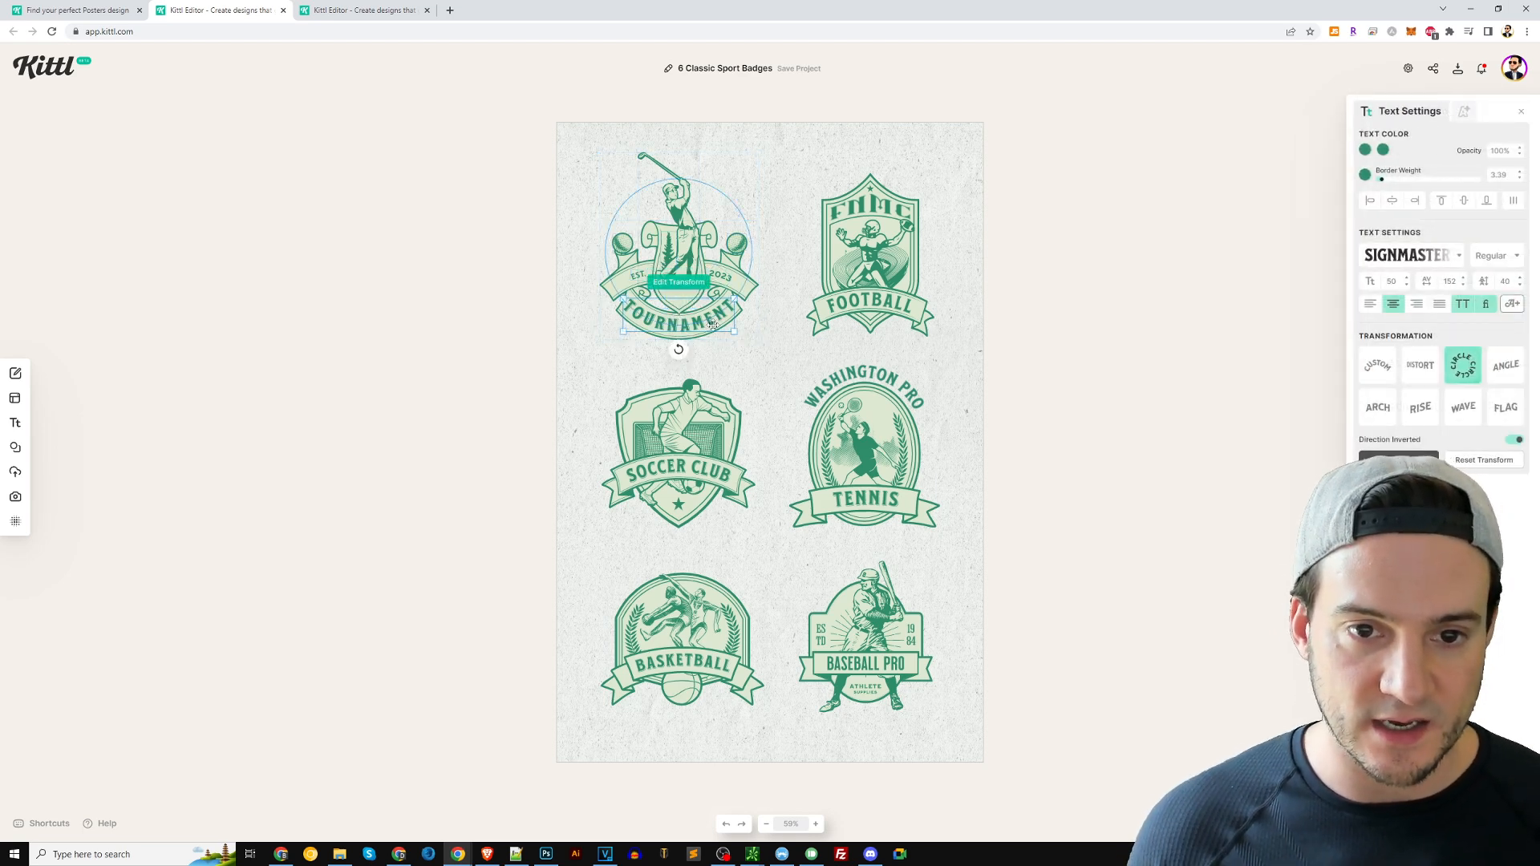
pyautogui.doubleClick(706, 325)
pyautogui.doubleClick(701, 311)
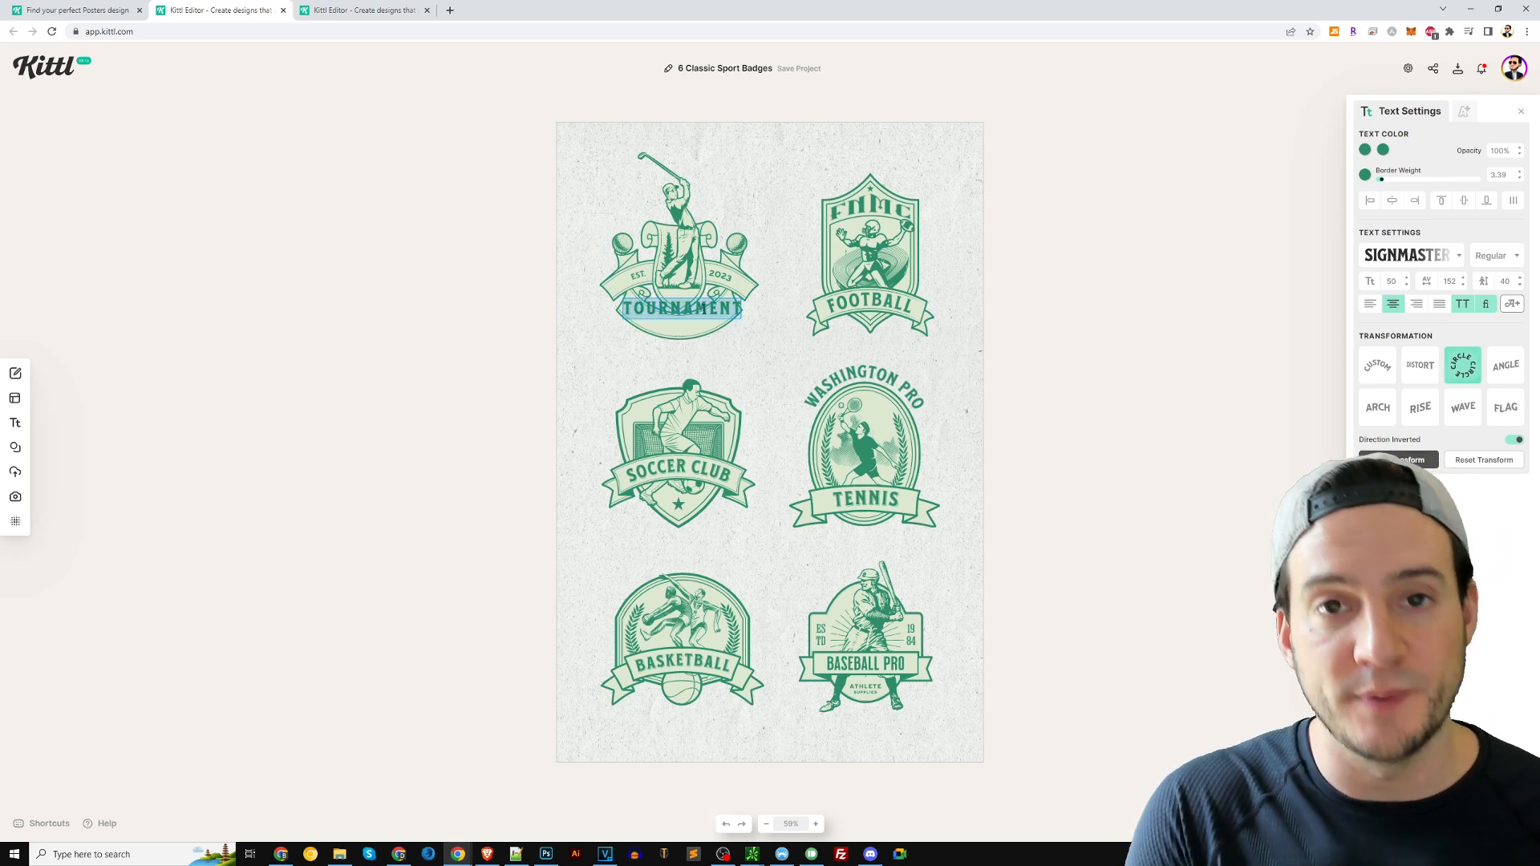
pyautogui.write('GIRL DAD')
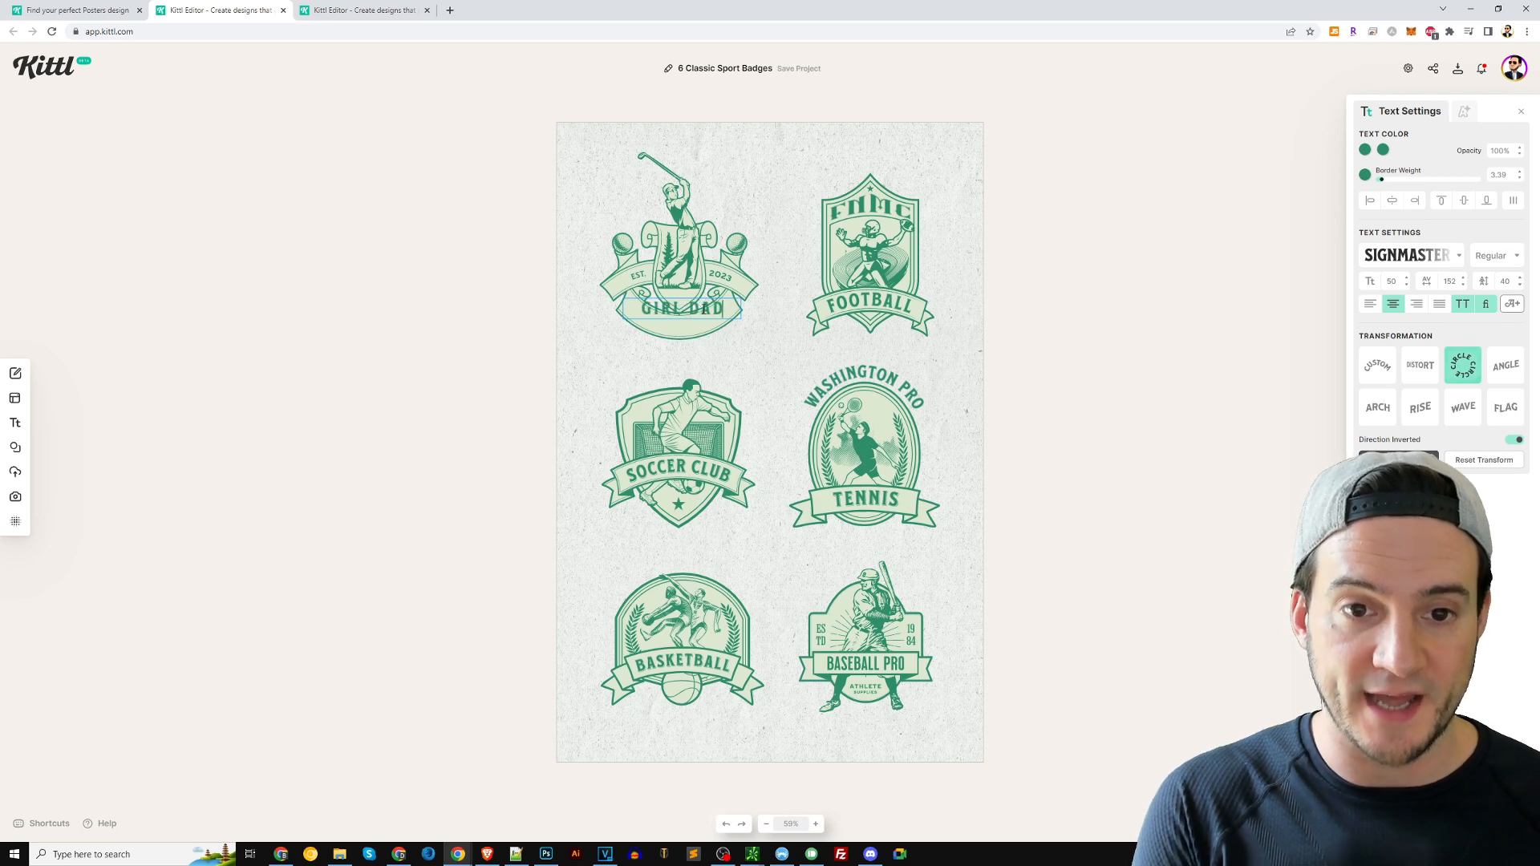
pyautogui.click(1136, 305)
pyautogui.click(1100, 301)
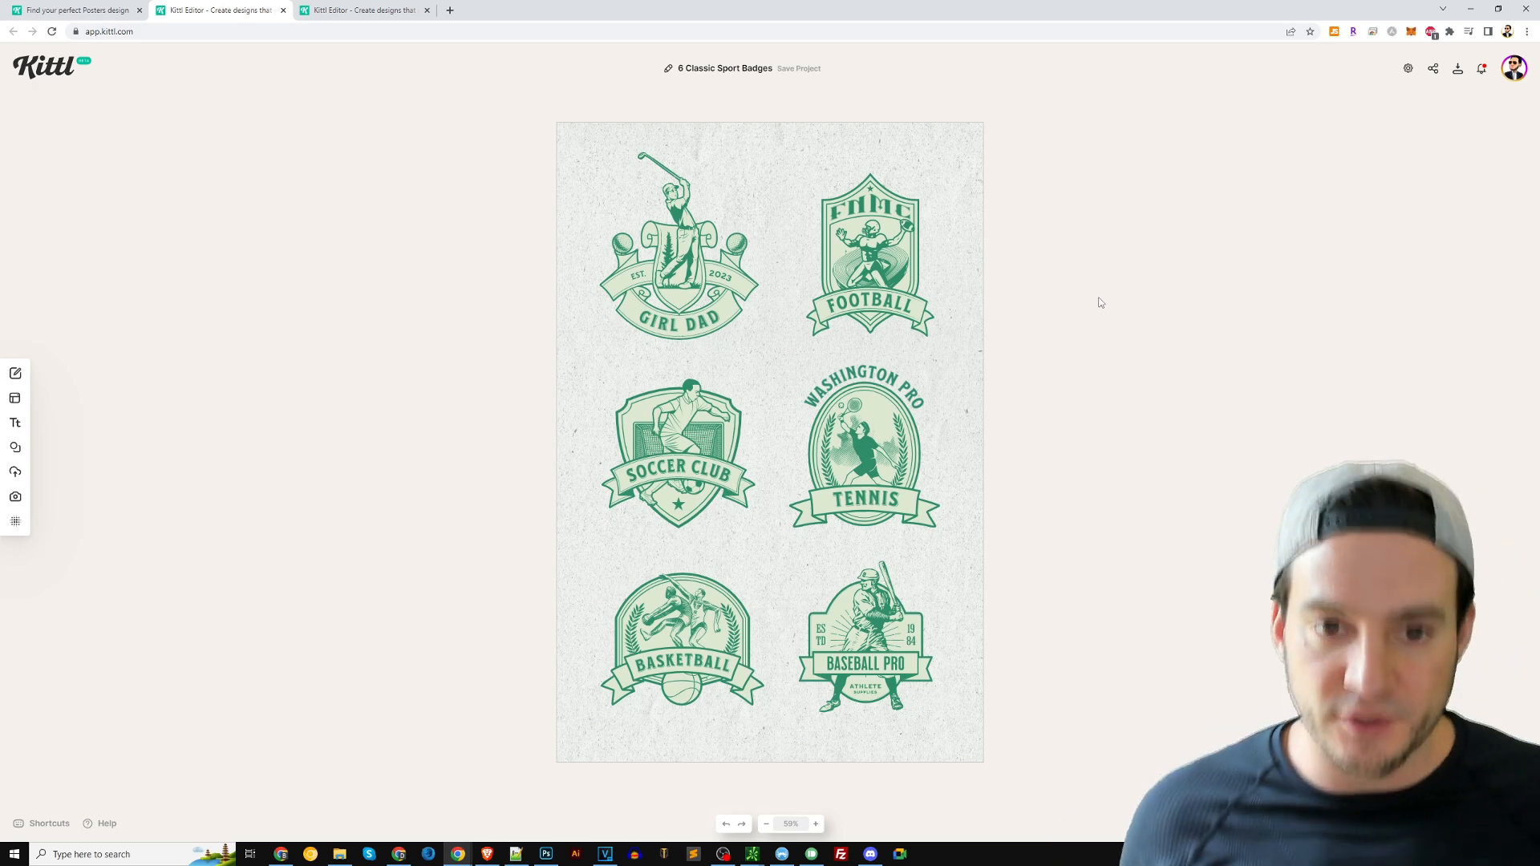
# Change the golf badge's ribbon text to NEW FATHER and centre it on the curved ribbon
pyautogui.click(707, 317)
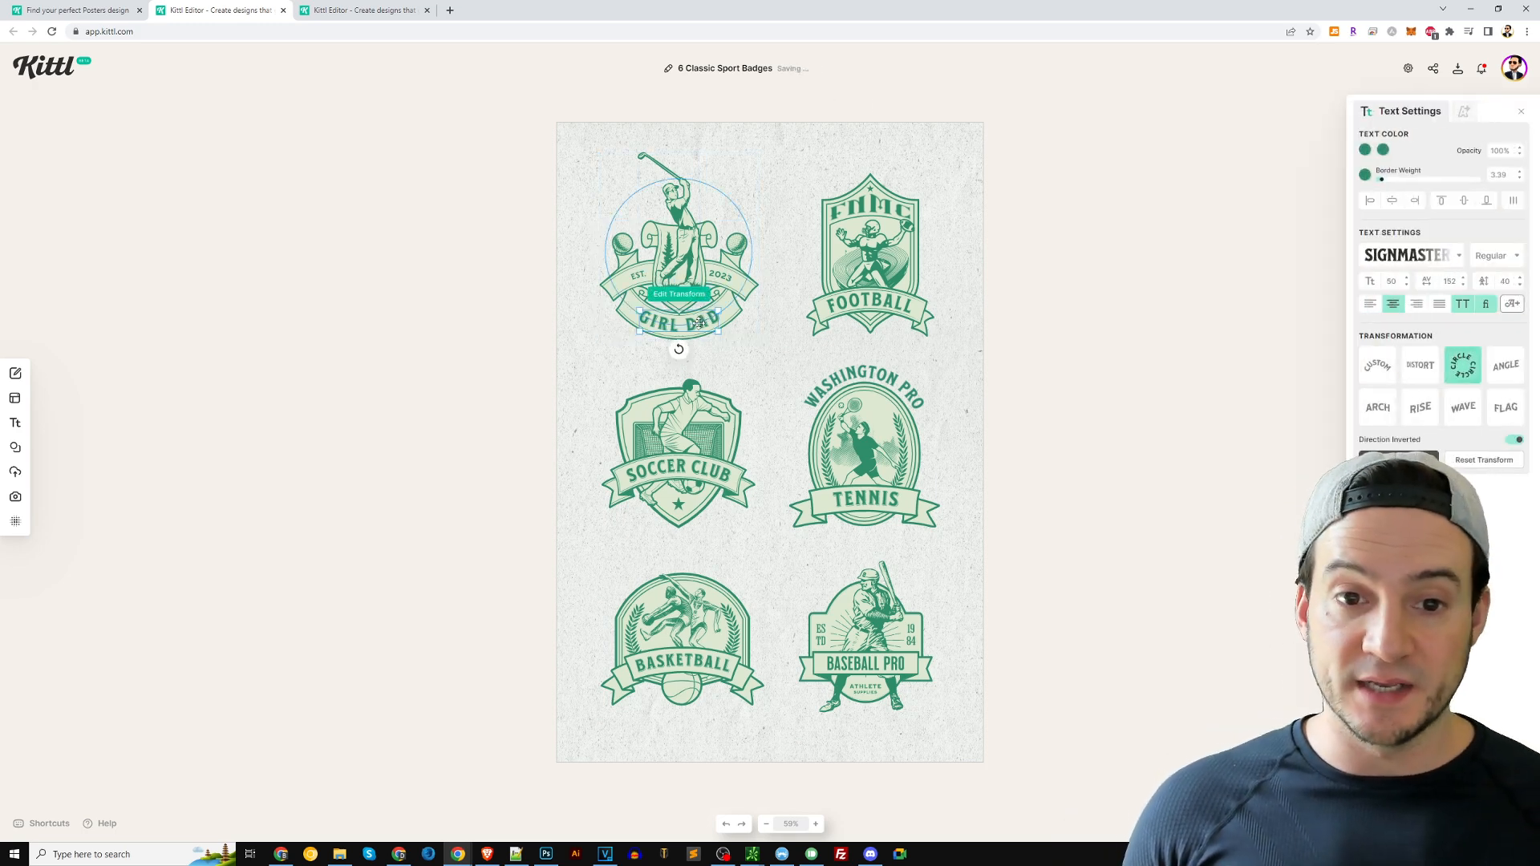
pyautogui.doubleClick(702, 321)
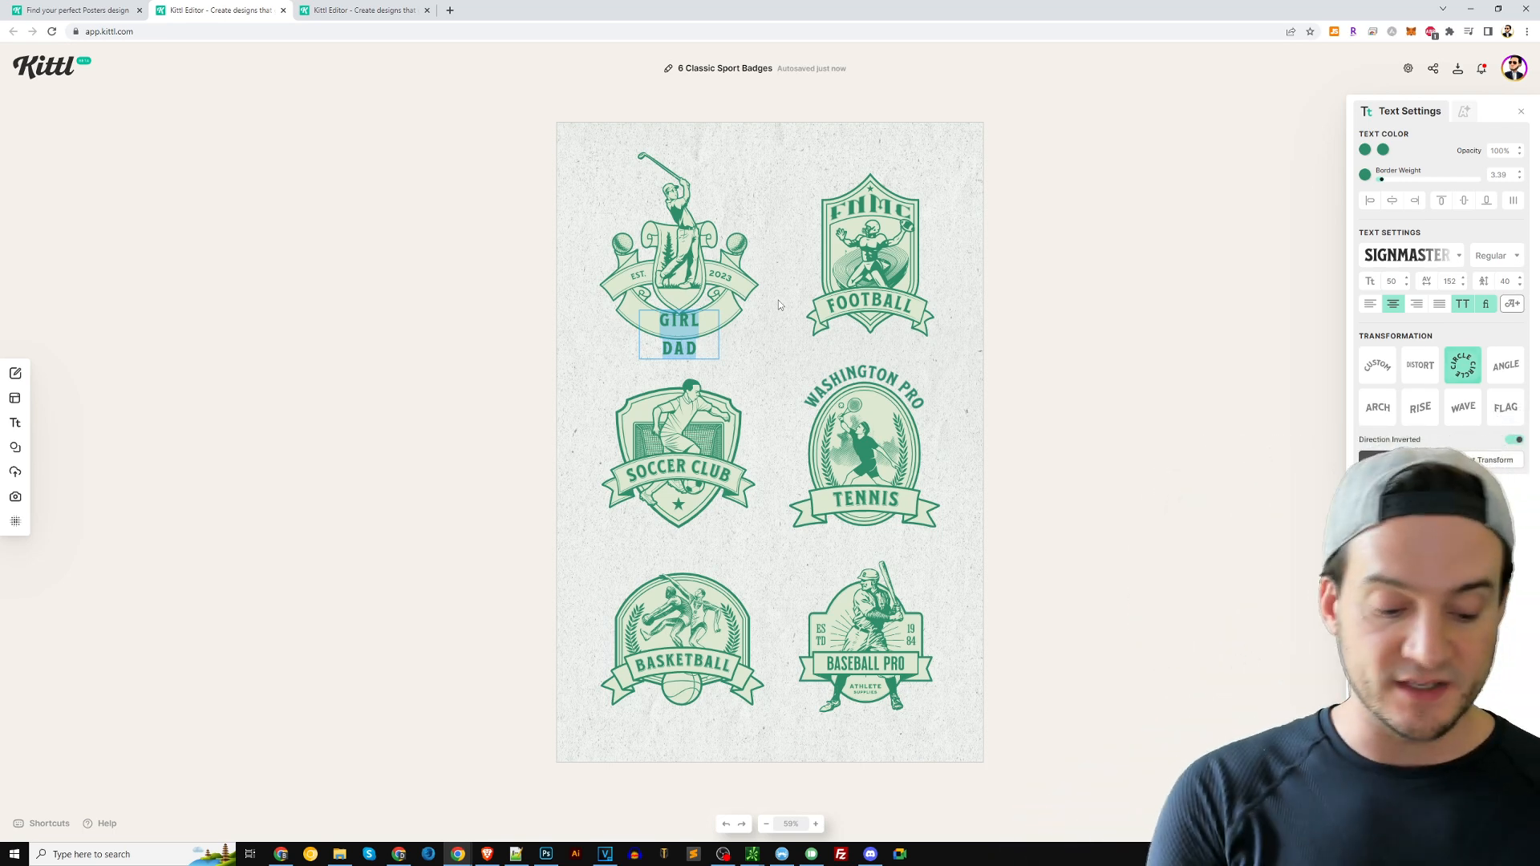
pyautogui.write('NEW FATHER')
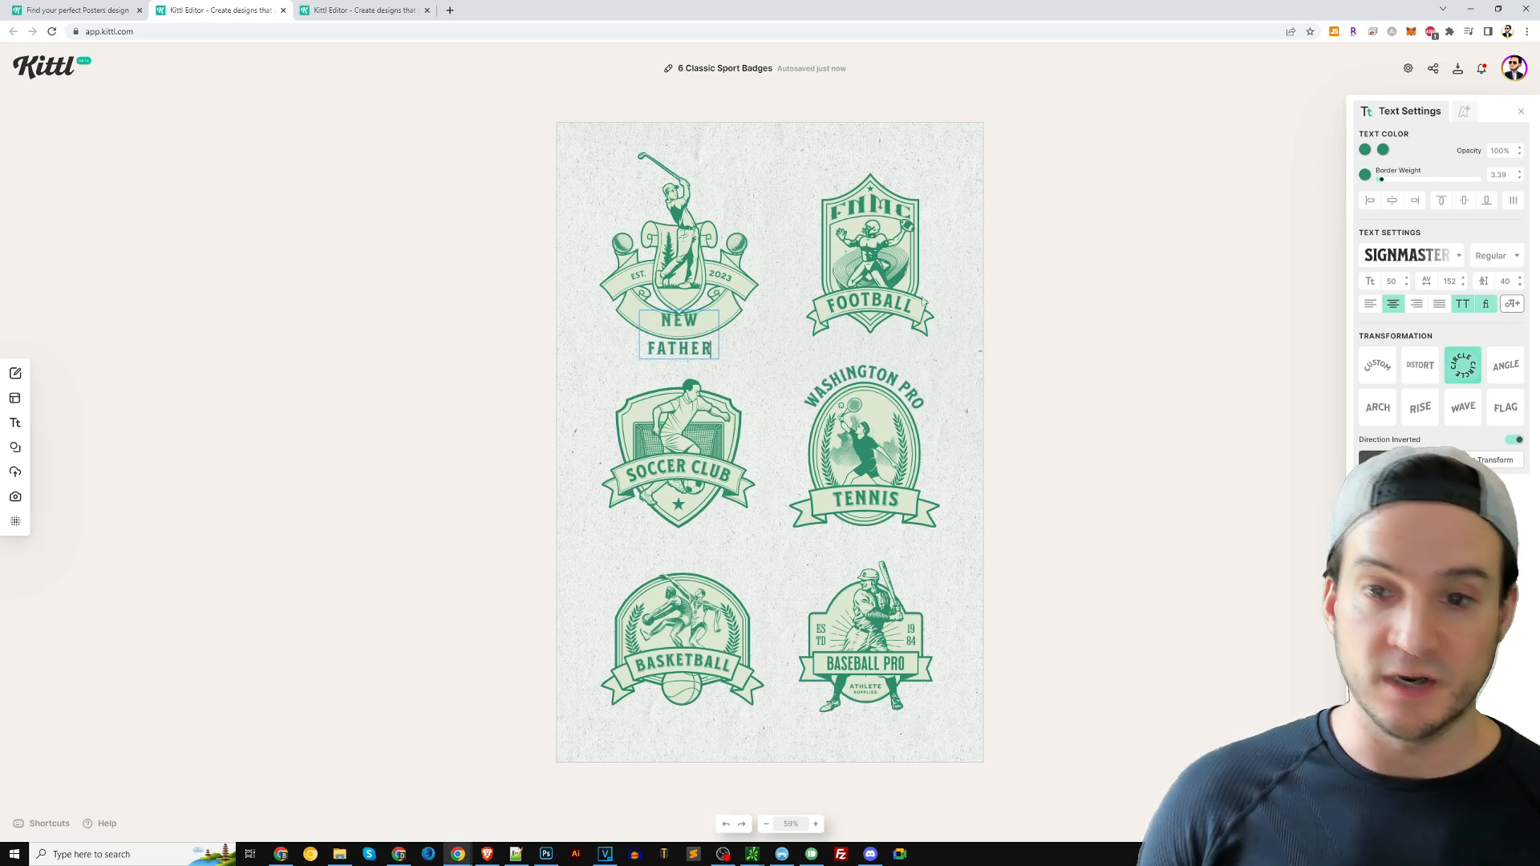
pyautogui.press('Escape')
pyautogui.moveTo(727, 325); pyautogui.dragTo(709, 321)
pyautogui.press('Escape')
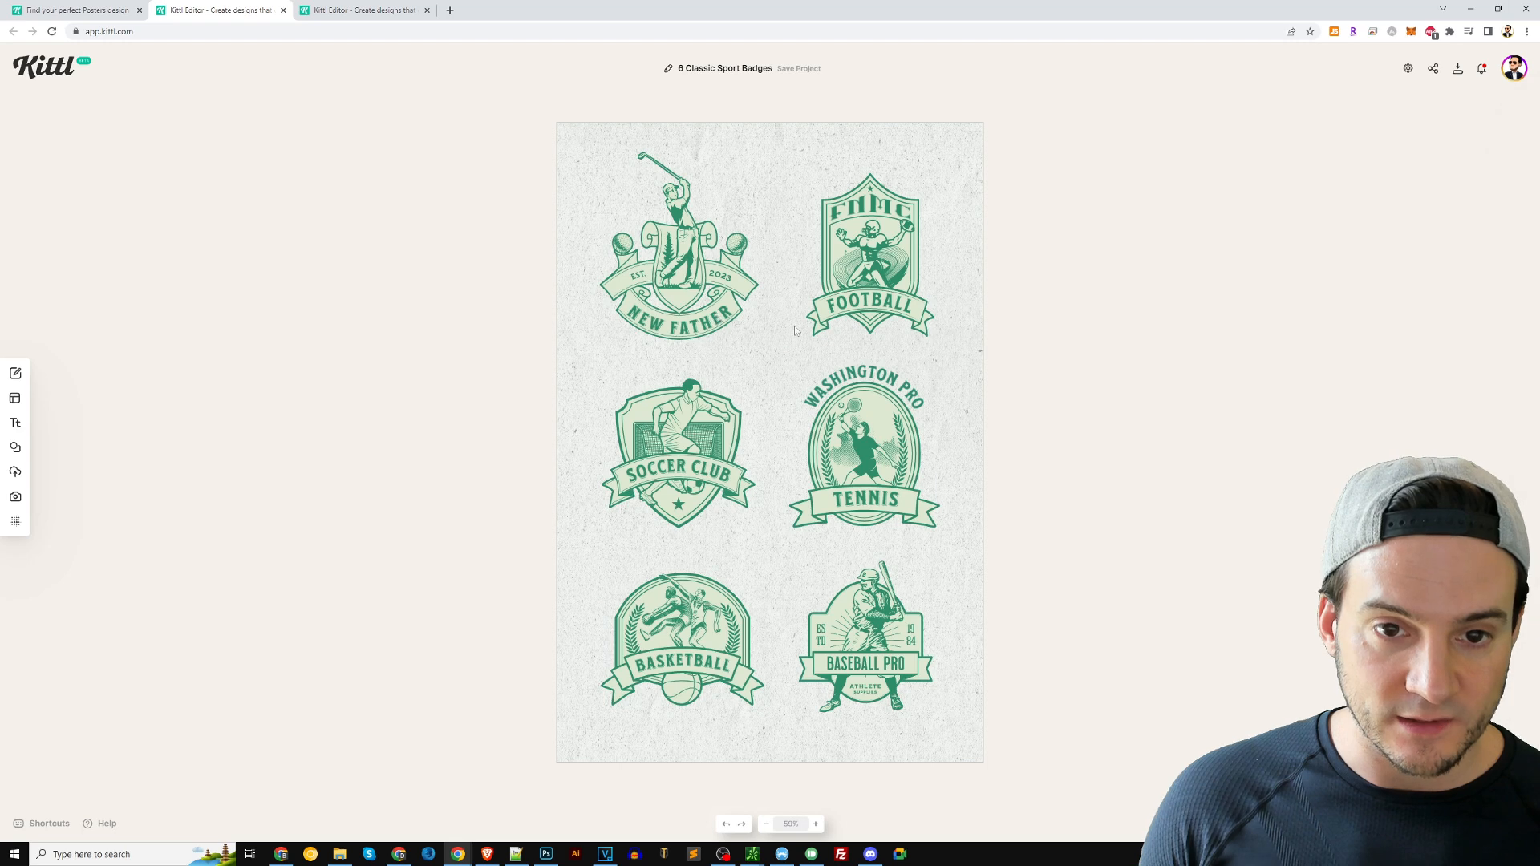
pyautogui.click(708, 319)
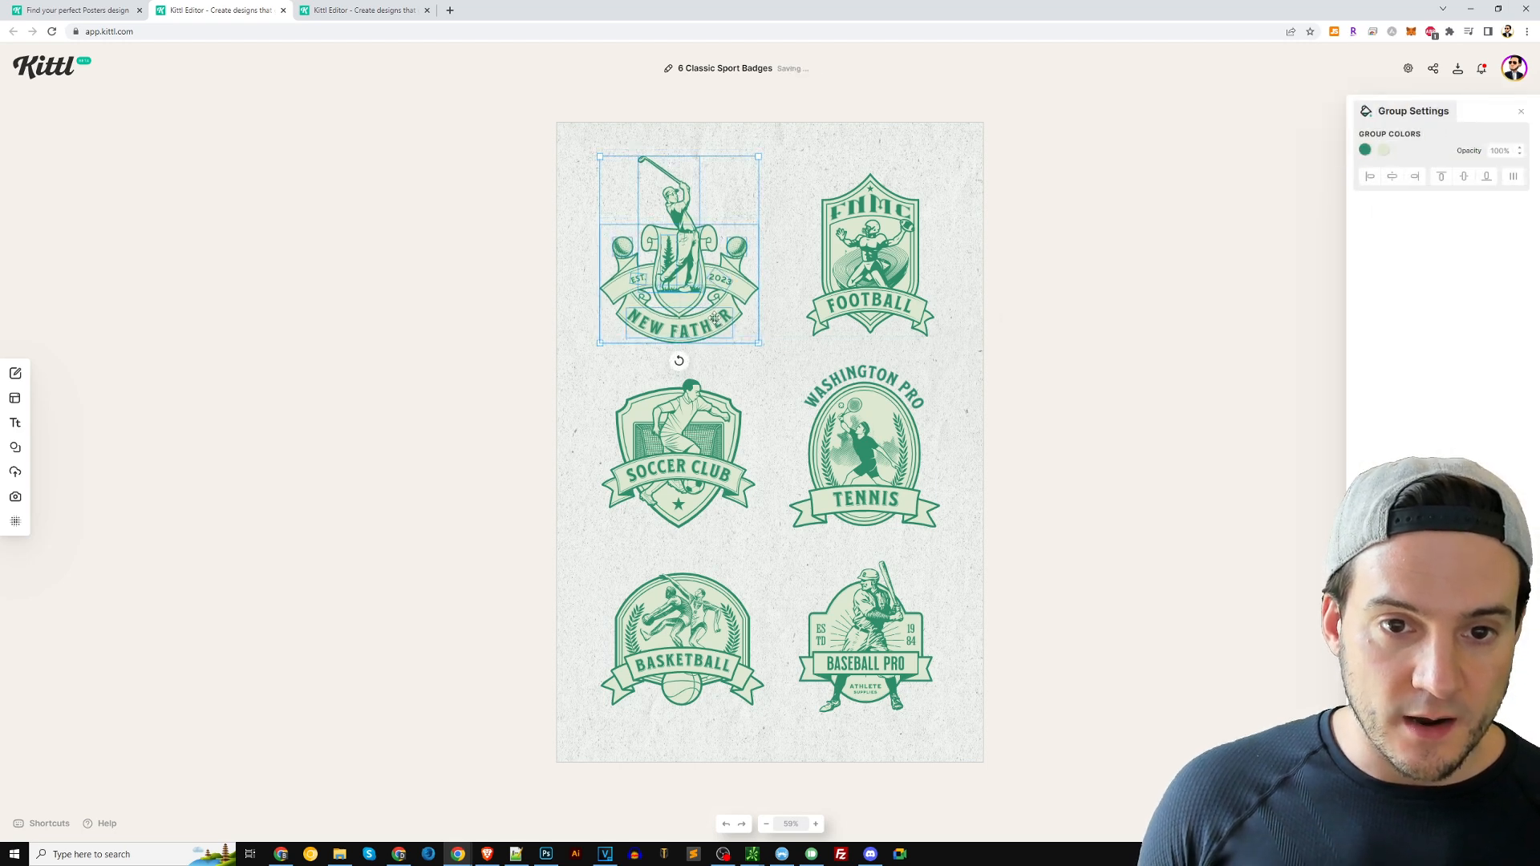
pyautogui.click(934, 320)
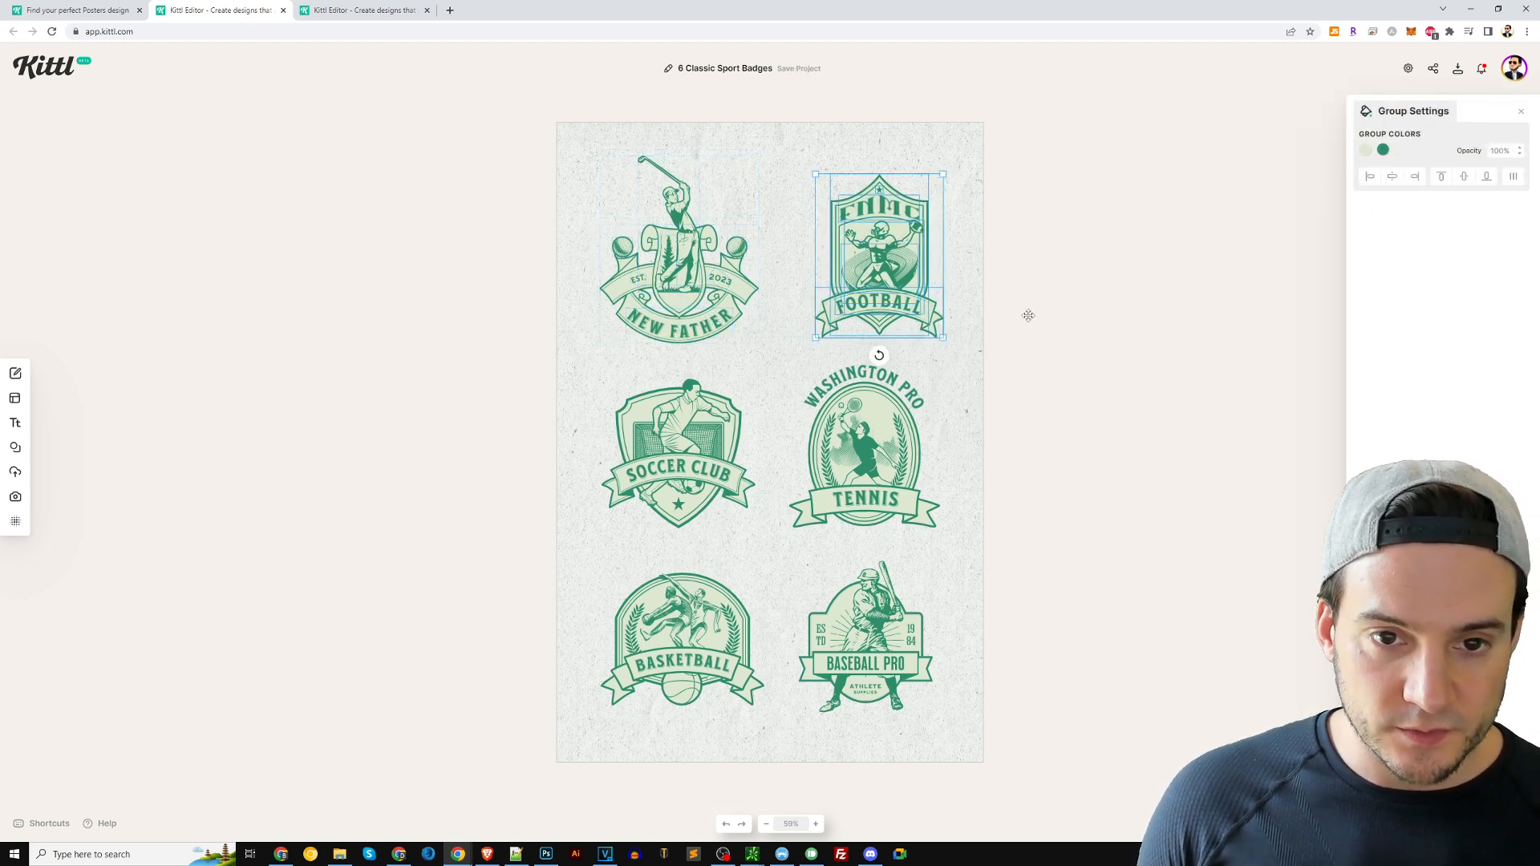
pyautogui.click(699, 320)
pyautogui.doubleClick(712, 329)
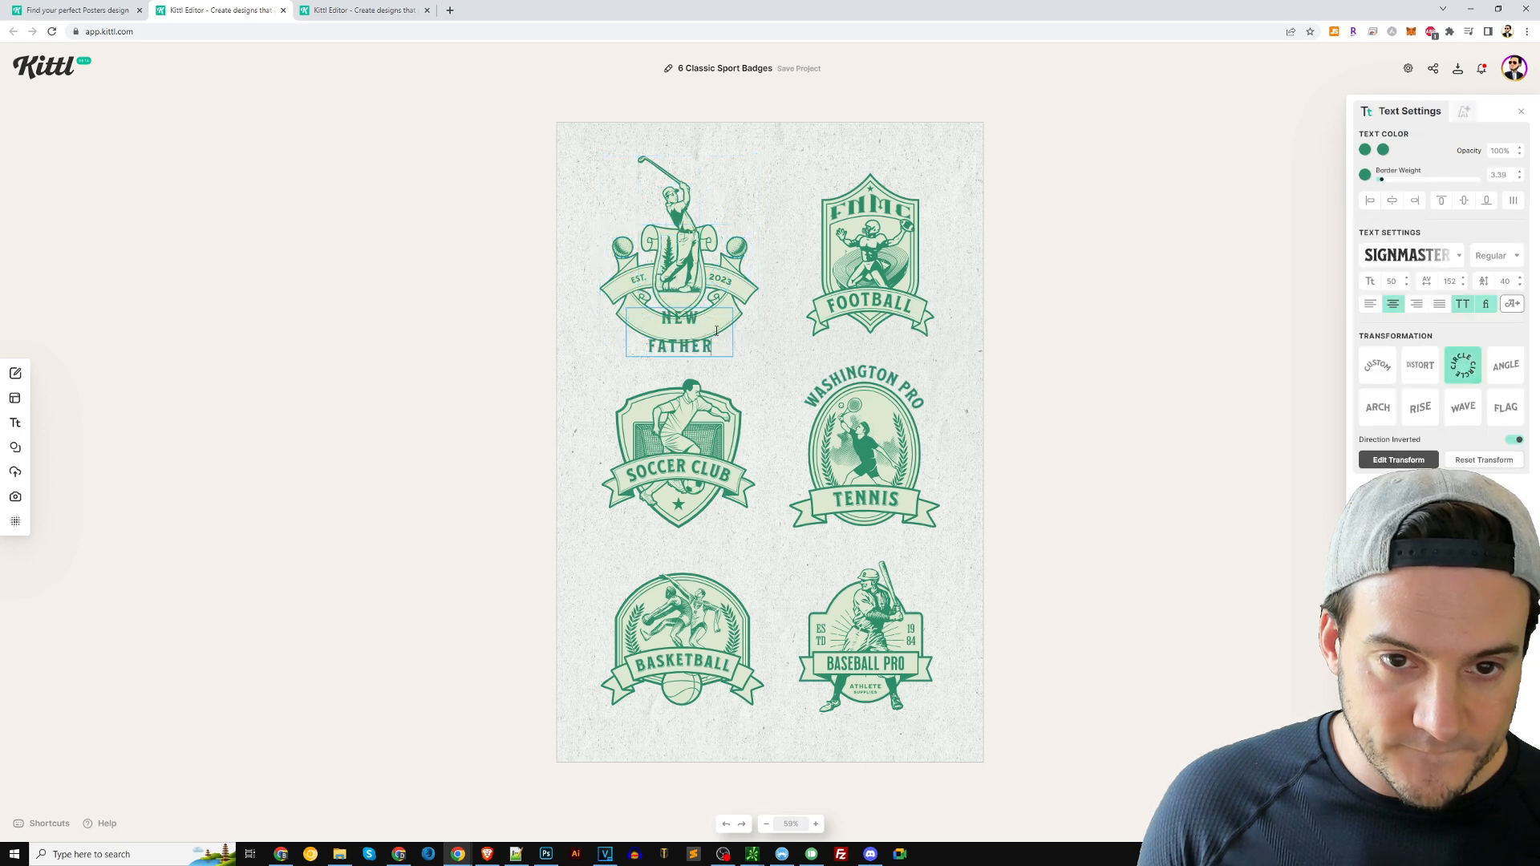
pyautogui.click(804, 332)
pyautogui.doubleClick(724, 326)
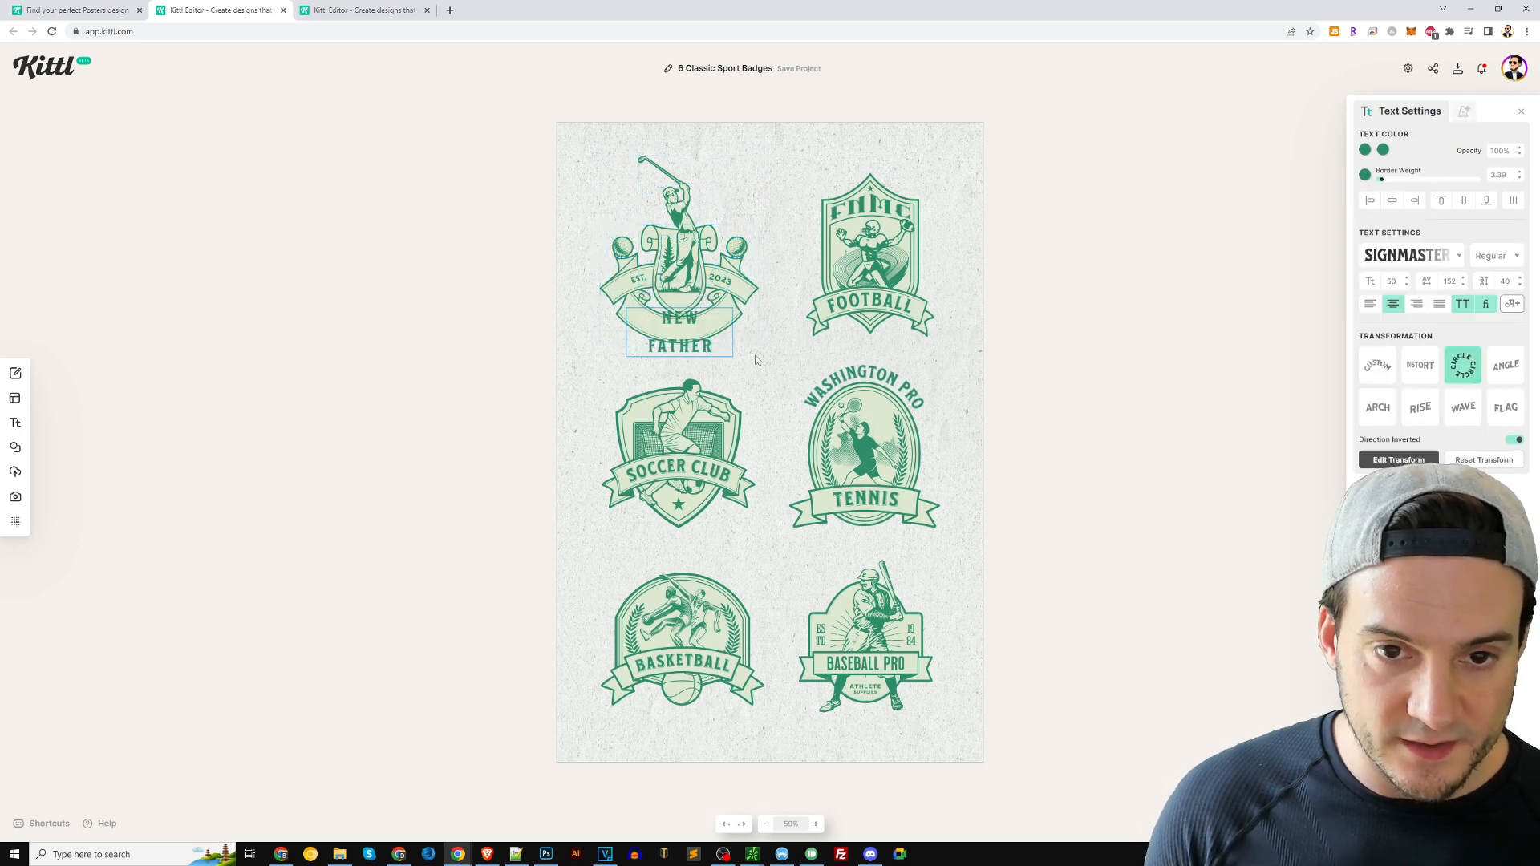
pyautogui.click(791, 365)
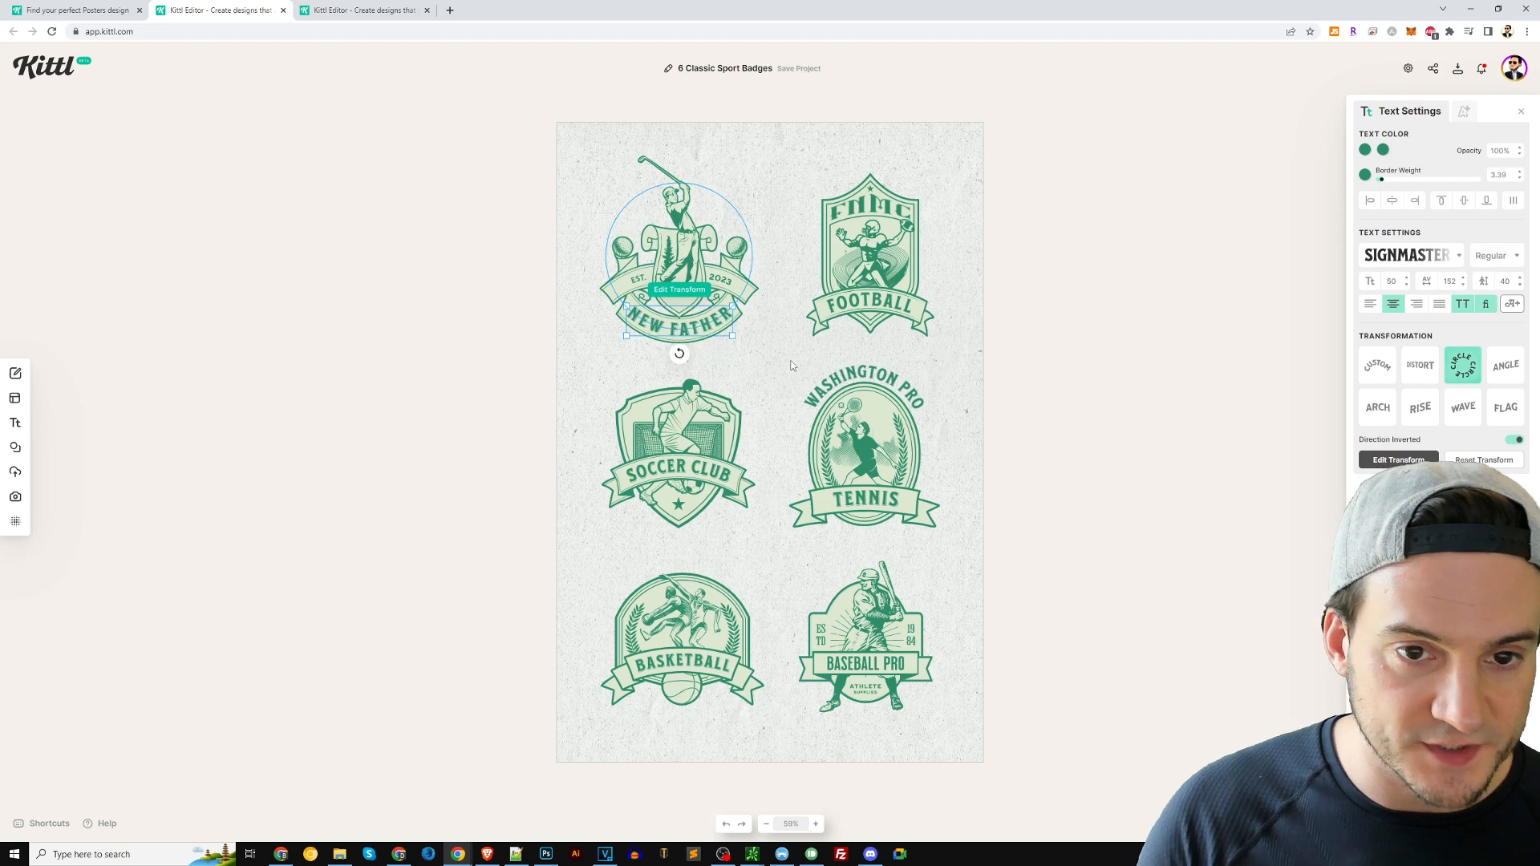
pyautogui.click(1218, 326)
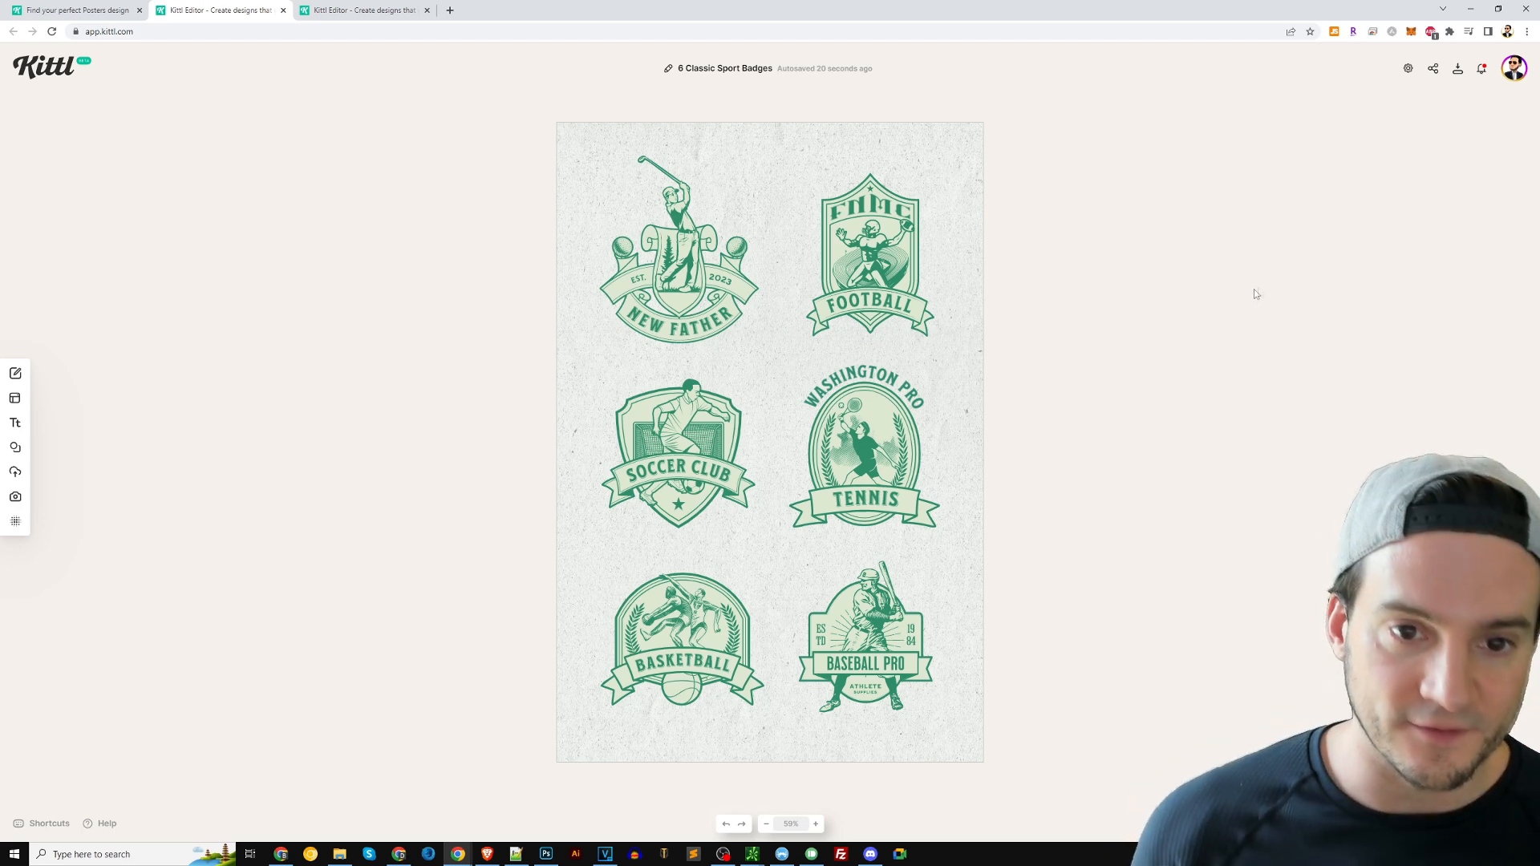
# Change the golf badge's ribbon text to GOLF DAD and centre it on the curved ribbon
pyautogui.click(698, 322)
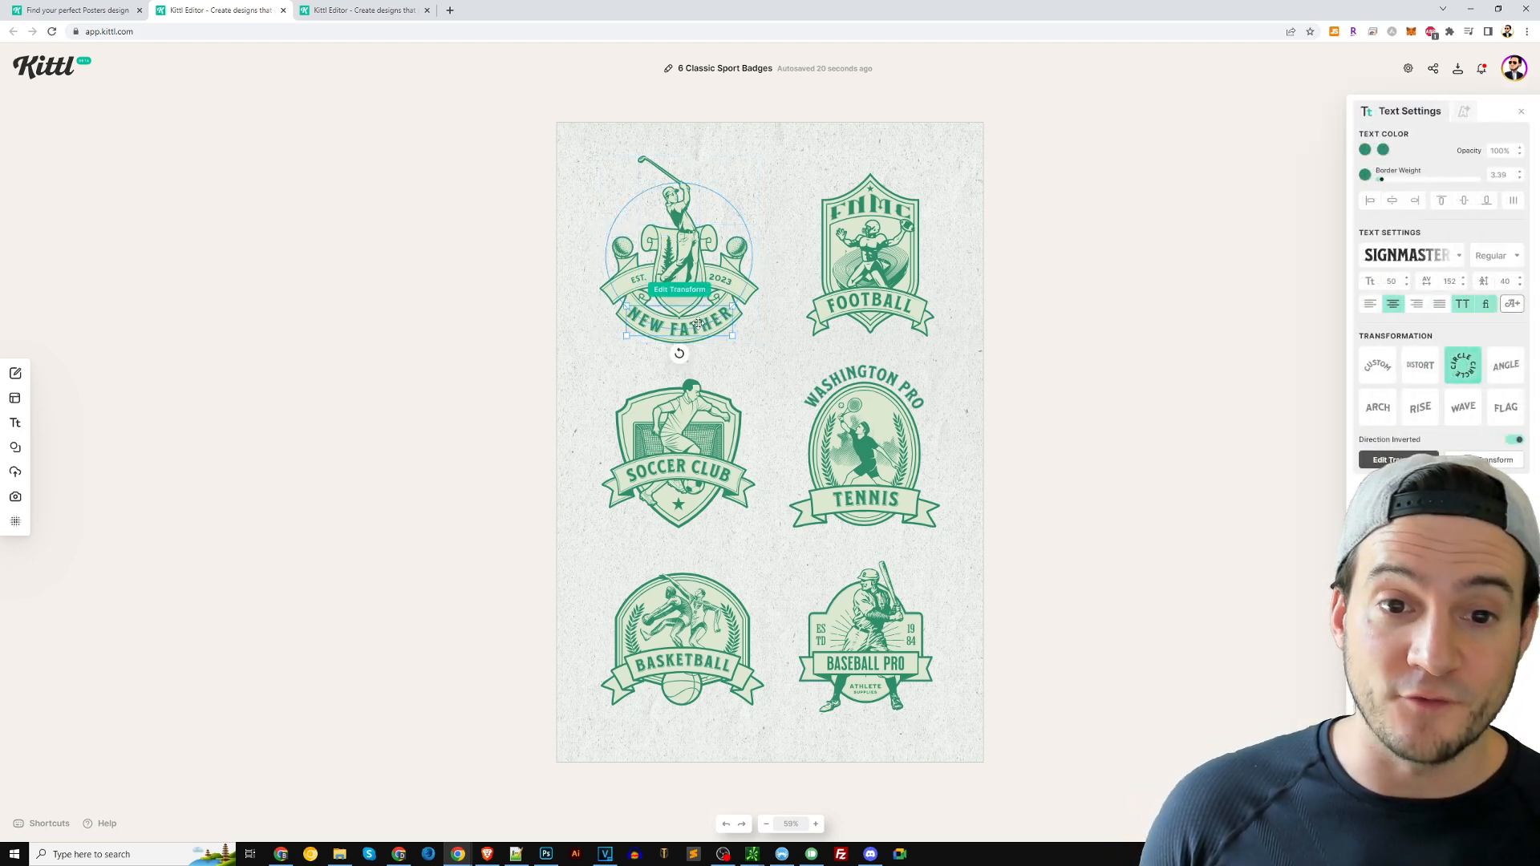
pyautogui.doubleClick(698, 323)
pyautogui.hotkey('ctrl', 'a')
pyautogui.press('BackSpace')
pyautogui.write('GOLF DAD')
pyautogui.press('Escape')
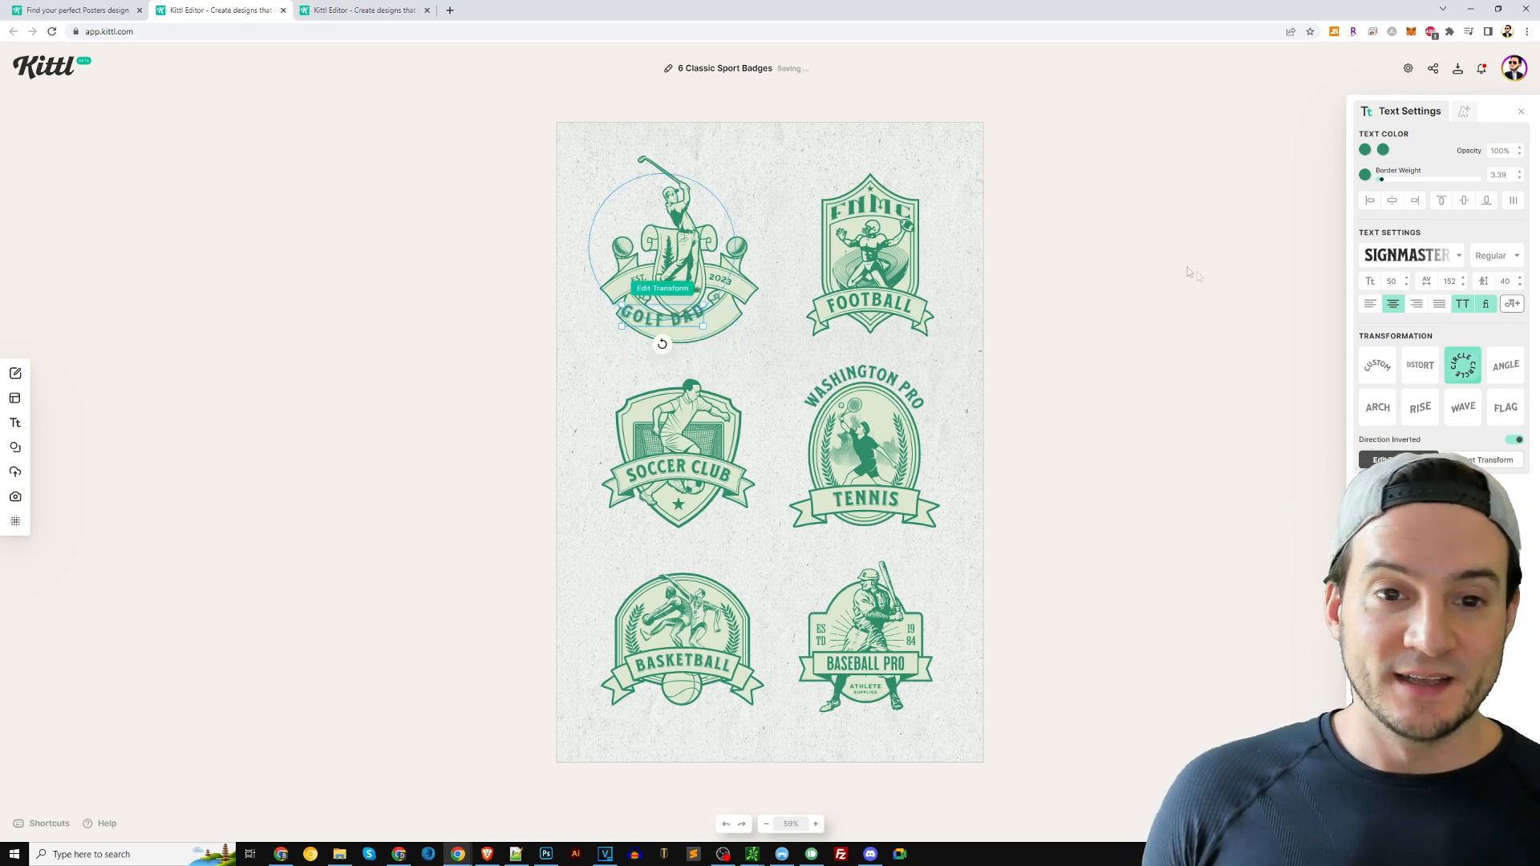
pyautogui.moveTo(687, 321); pyautogui.dragTo(704, 330)
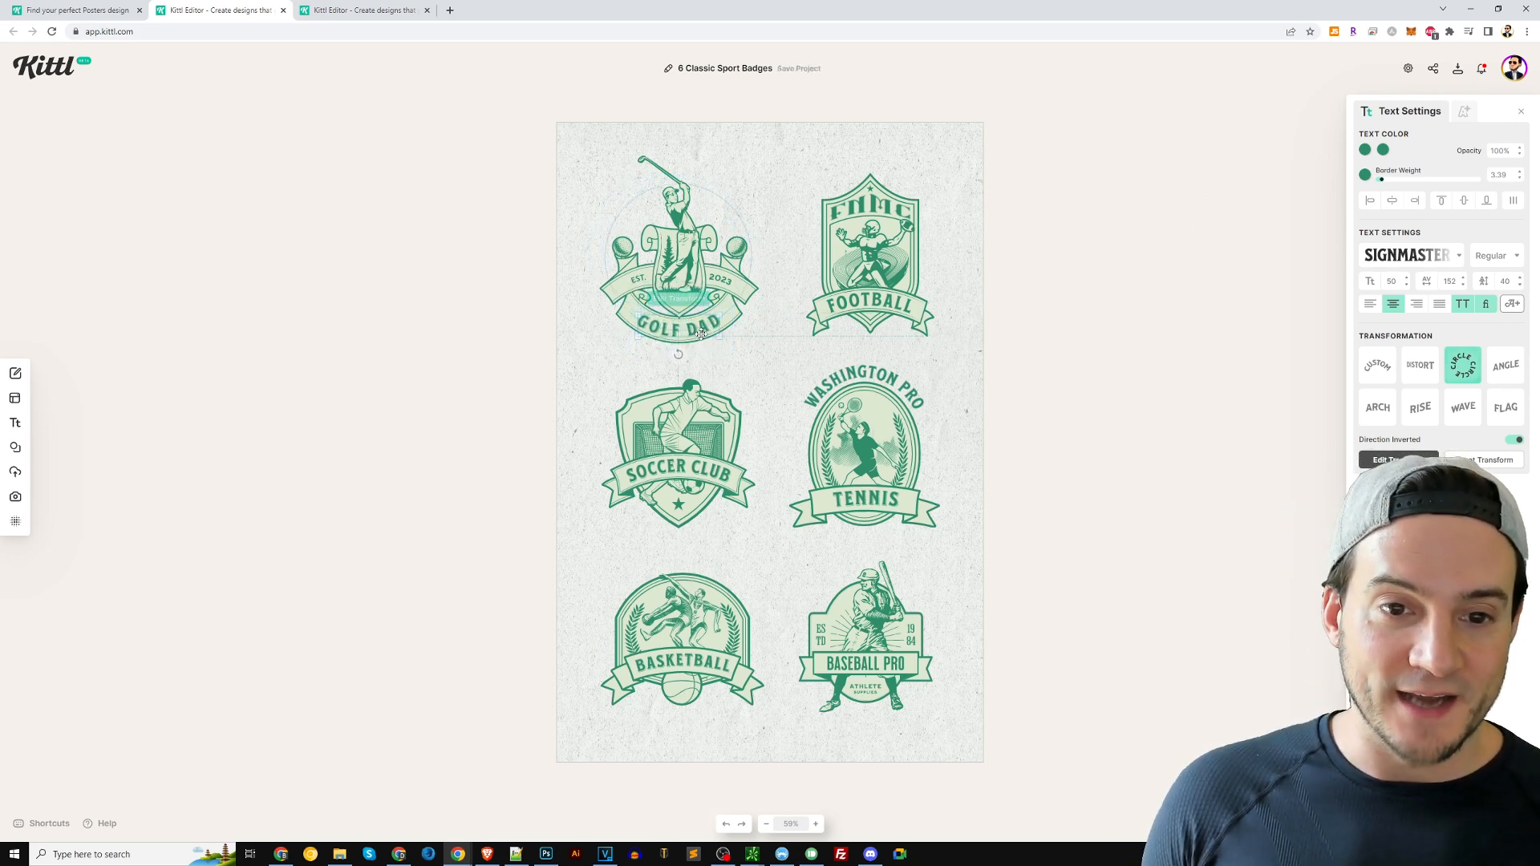
pyautogui.click(1195, 315)
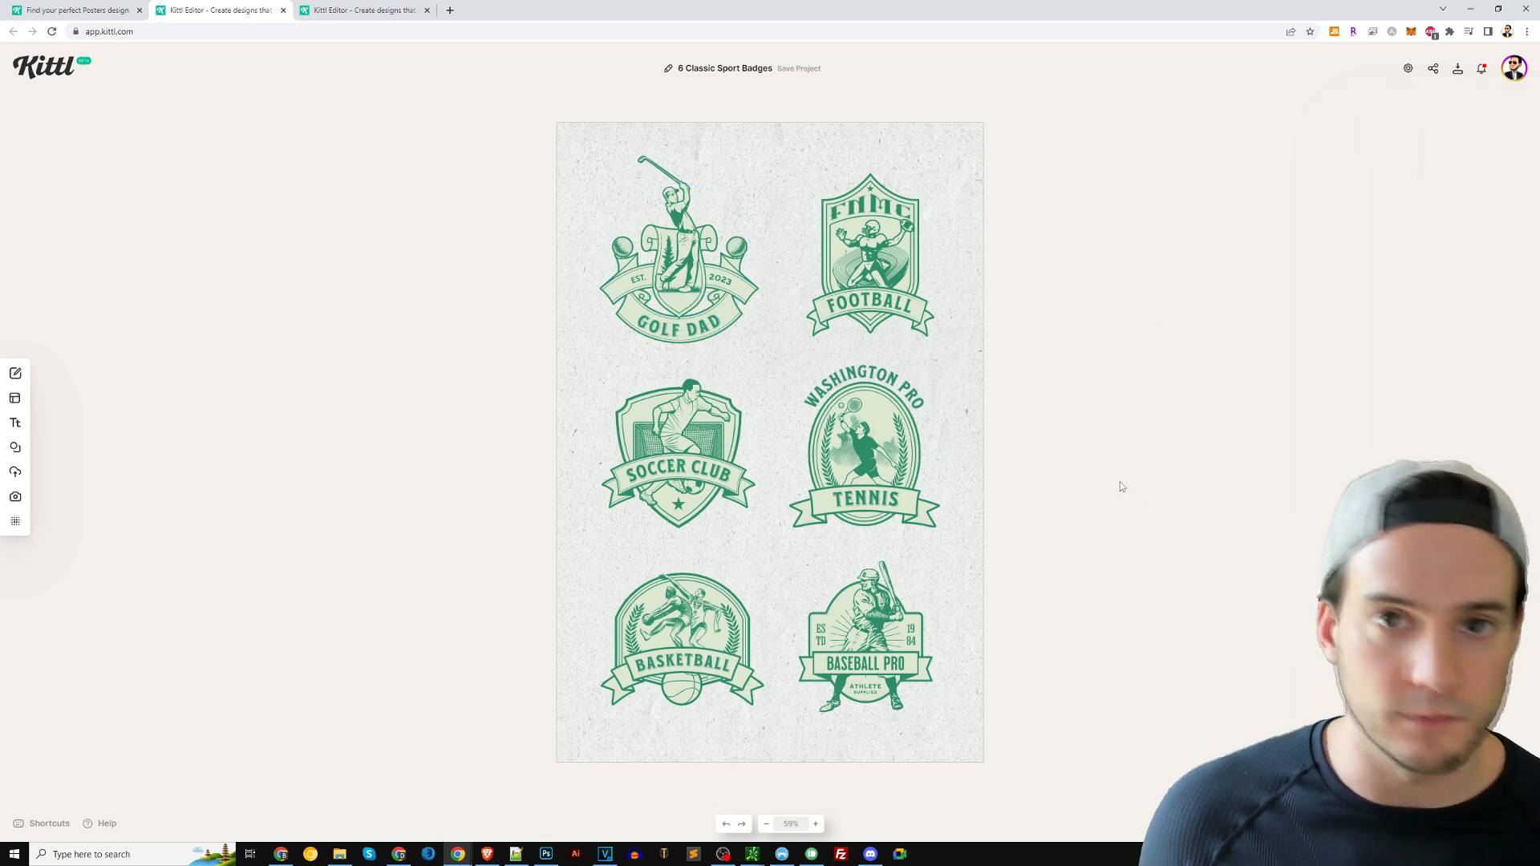
# Replace the distorted FNMC lettering above the player on the football badge with EST. 2023
pyautogui.click(877, 206)
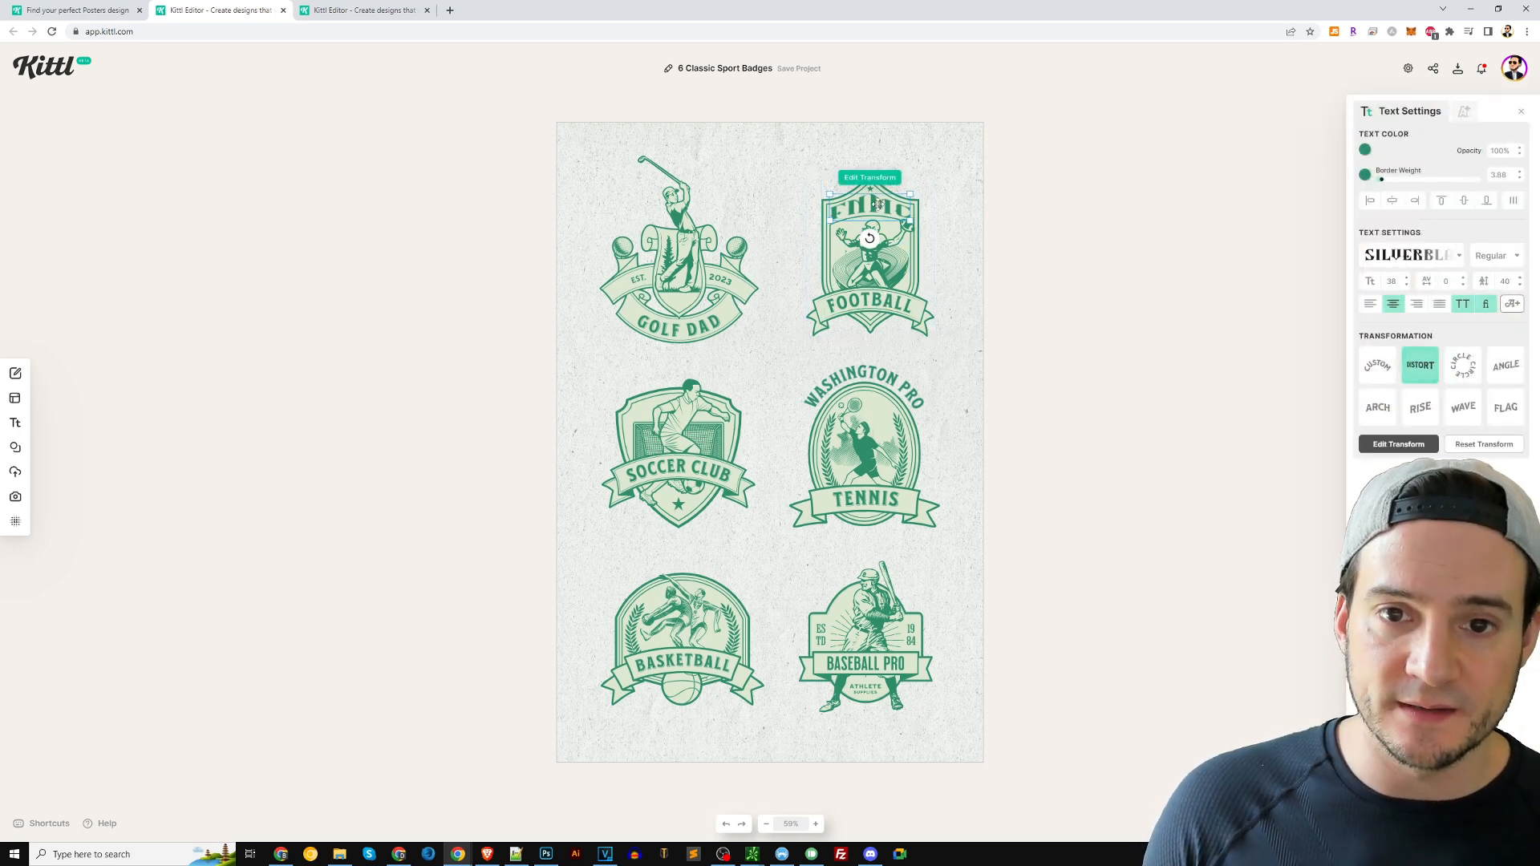
pyautogui.doubleClick(877, 206)
pyautogui.hotkey('ctrl', 'a')
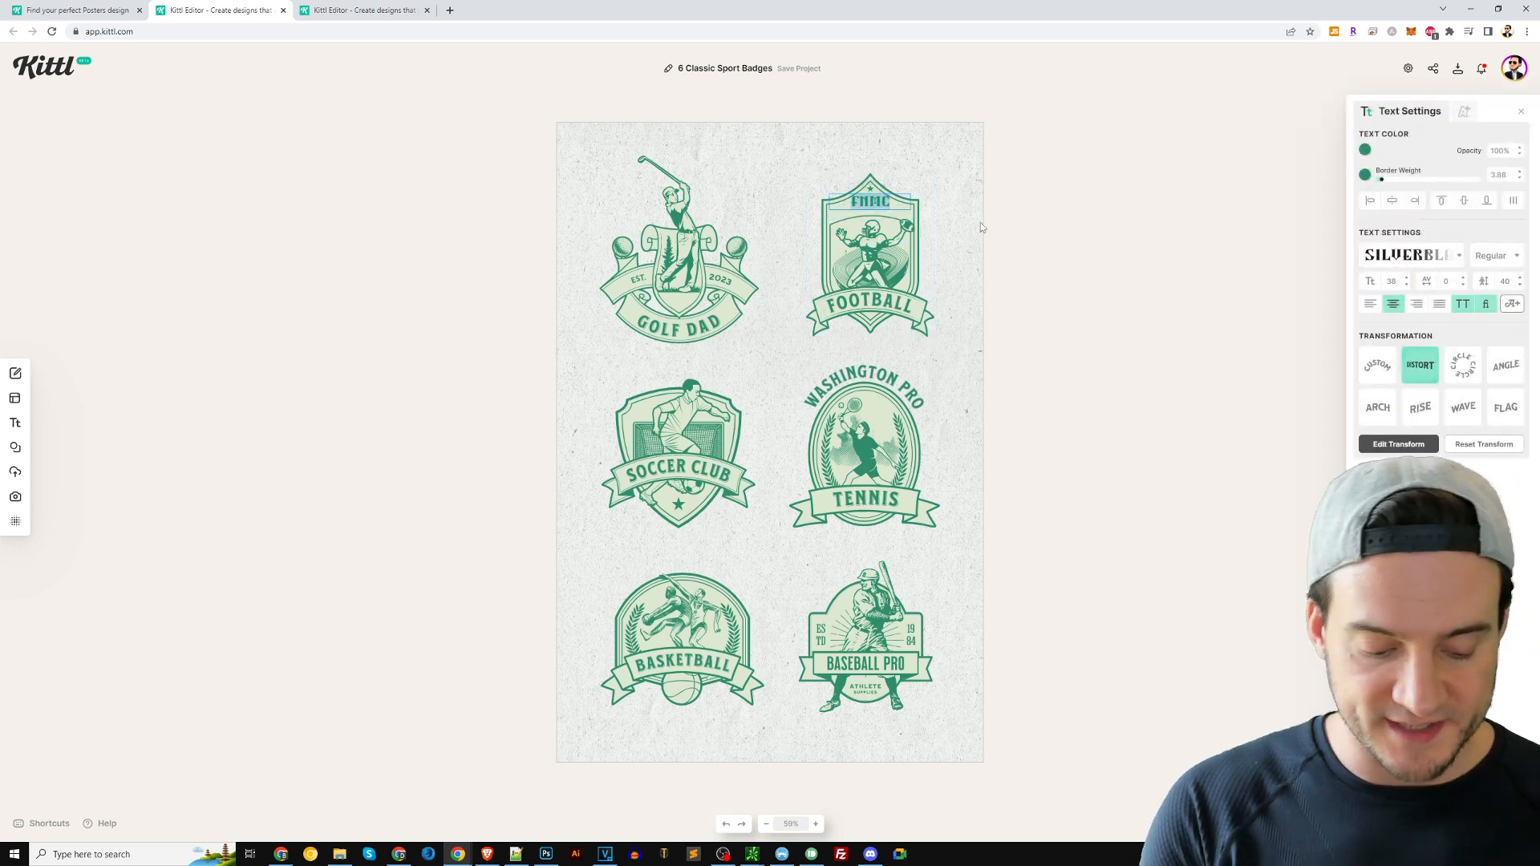
pyautogui.write('EST.')
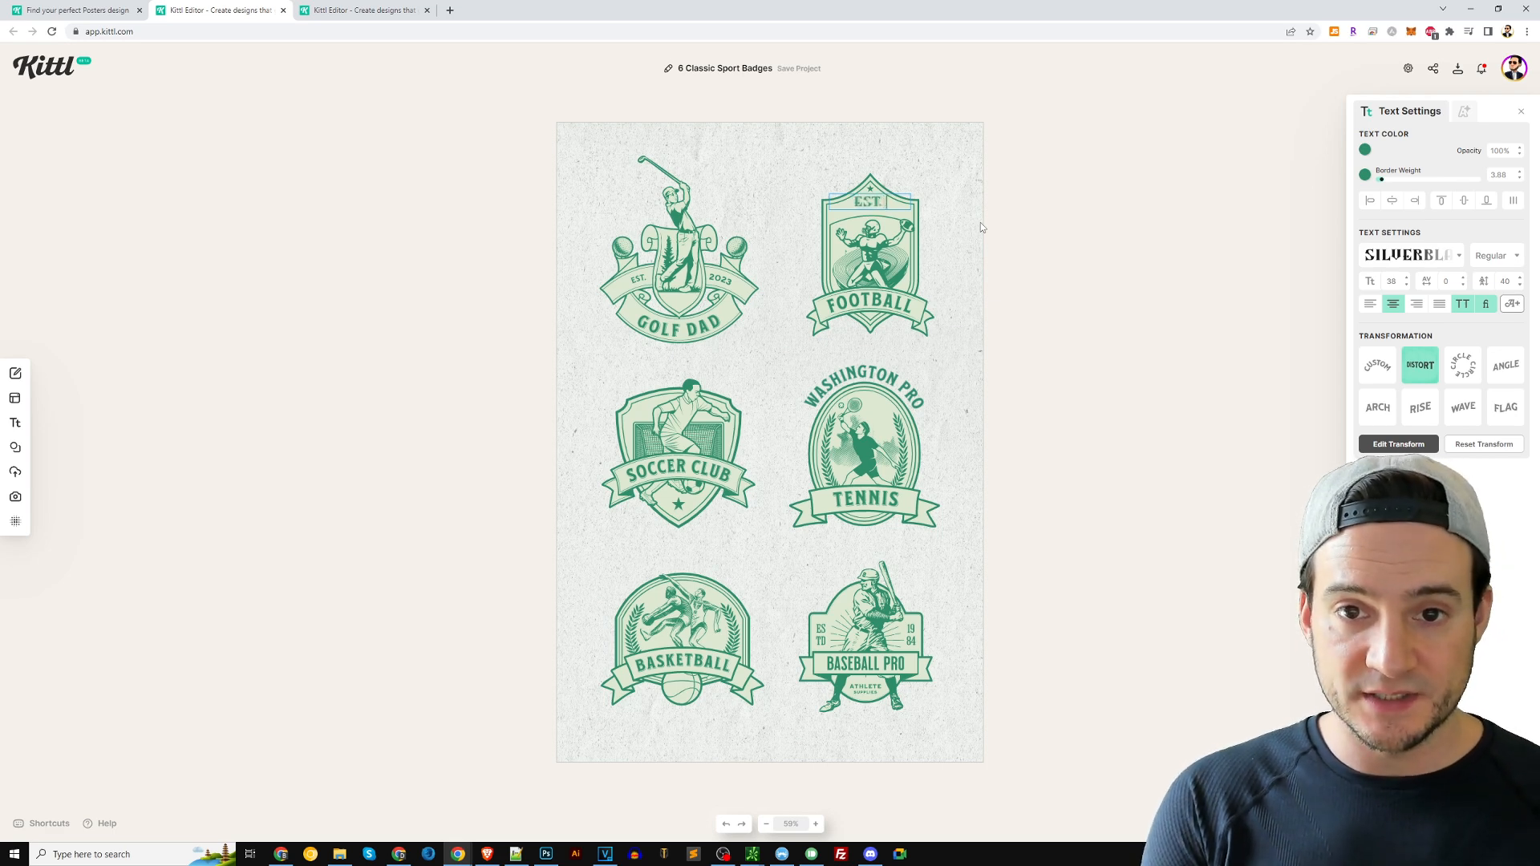
pyautogui.write(' 2023')
pyautogui.click(1071, 224)
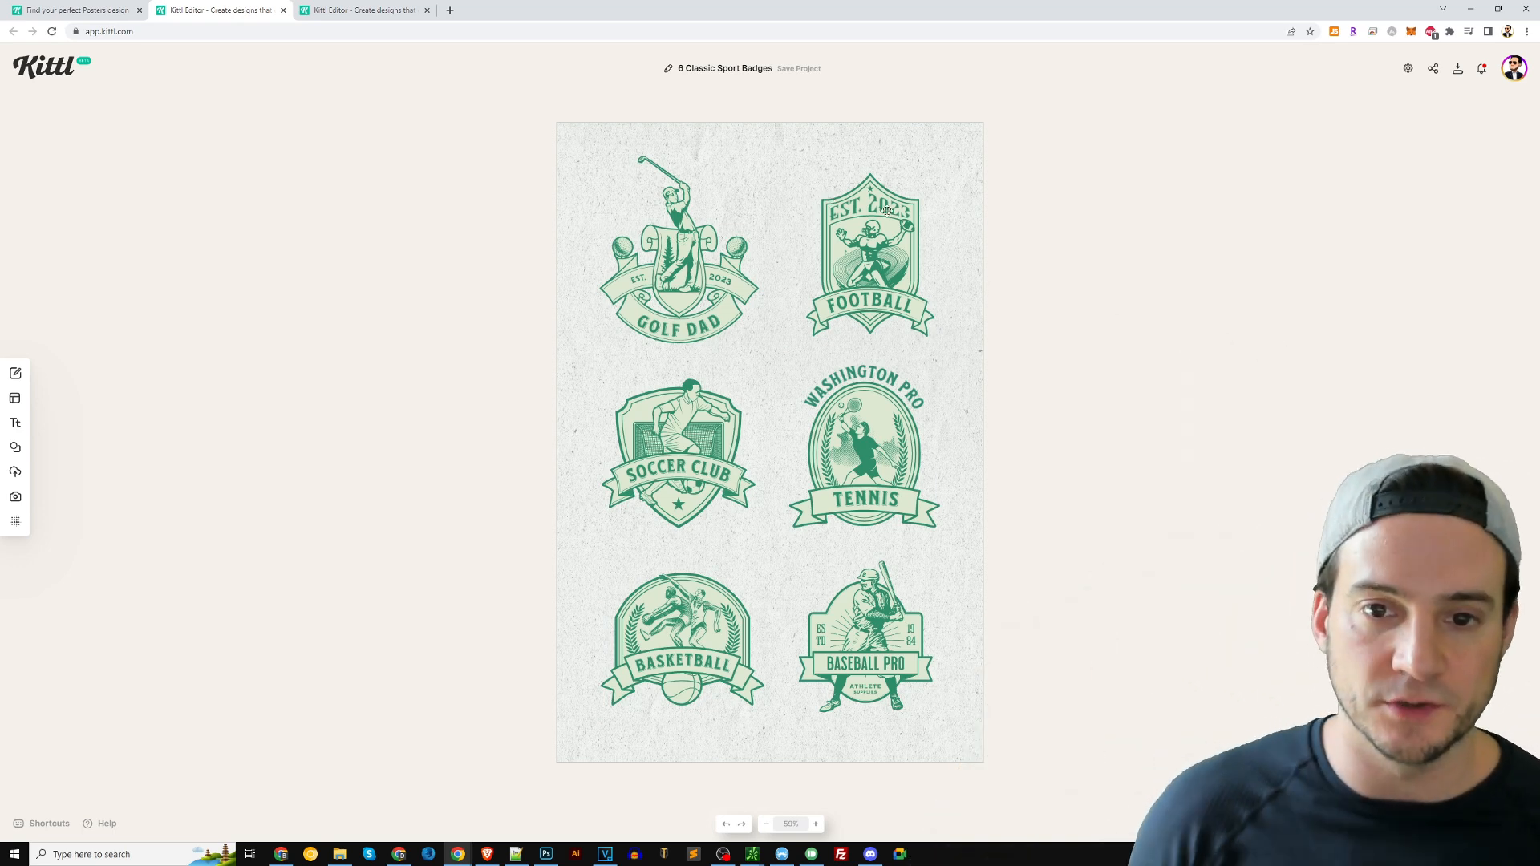
# Add DAD after FOOTBALL in the football badge's ribbon text
pyautogui.click(867, 305)
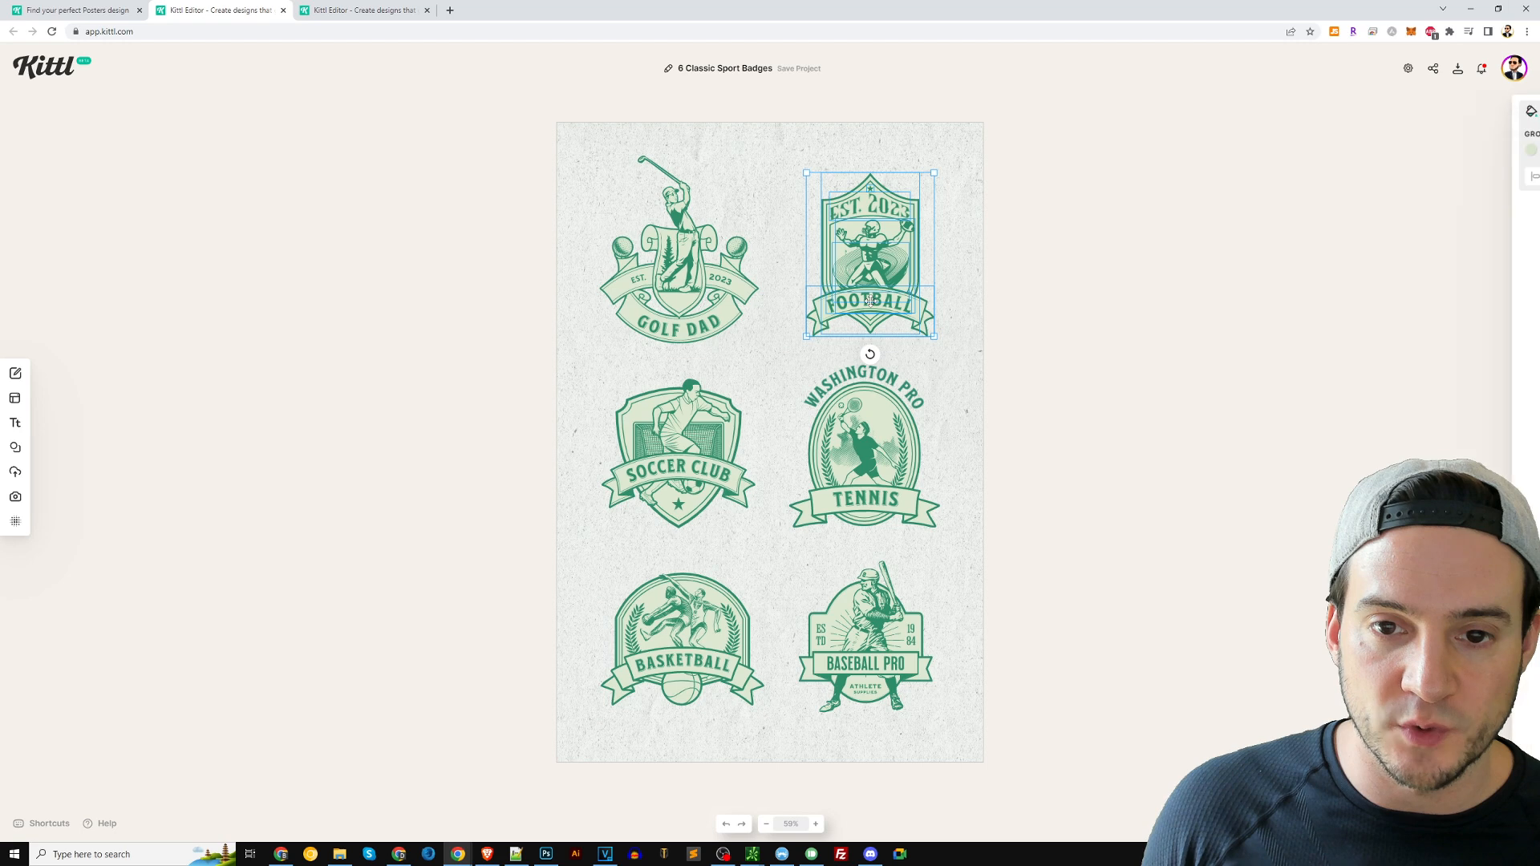
pyautogui.doubleClick(874, 300)
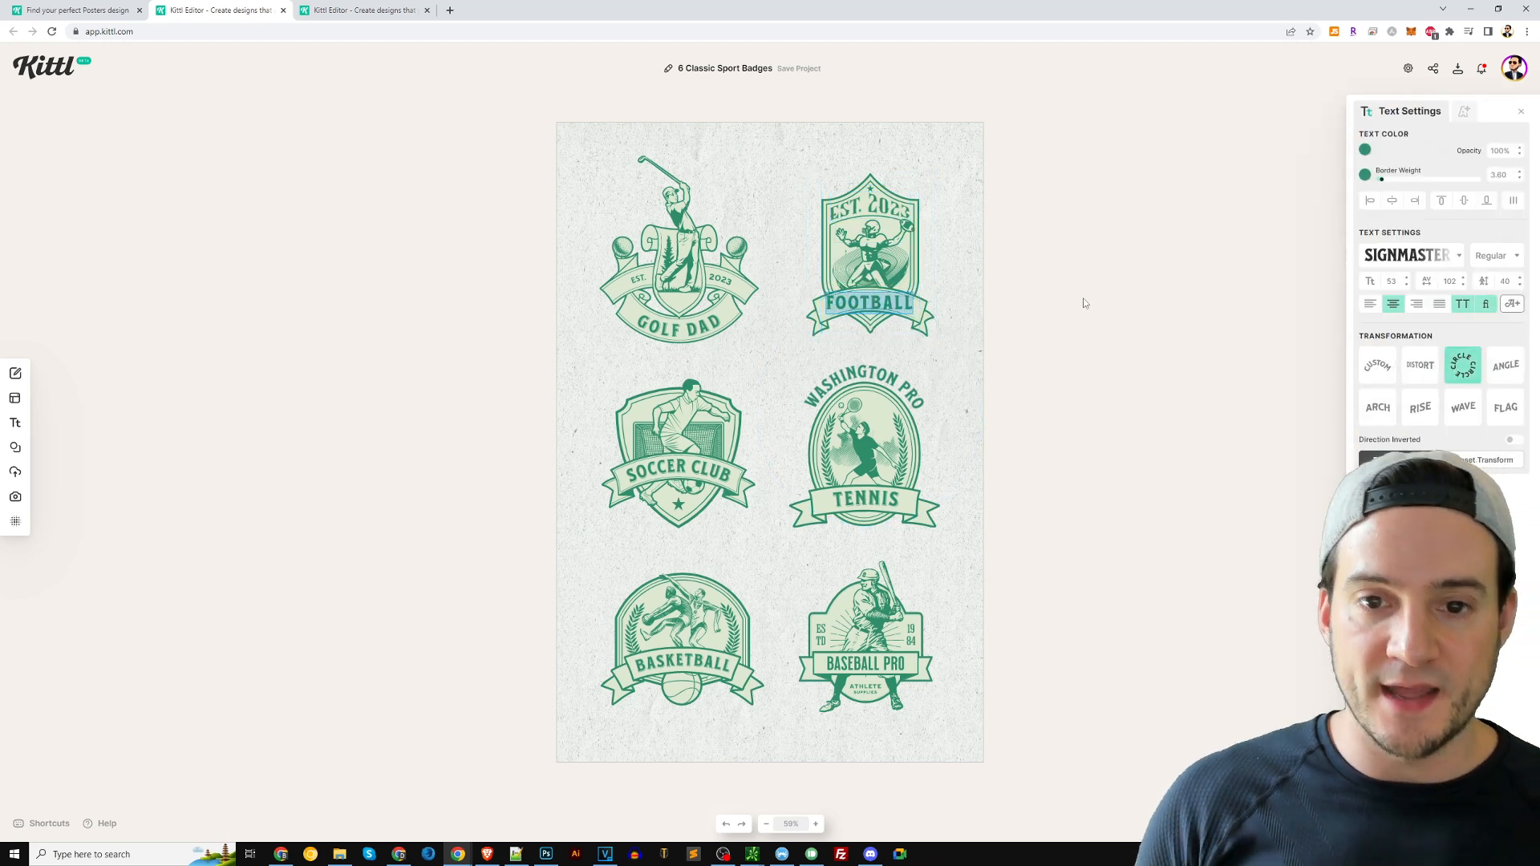
pyautogui.press('Right')
pyautogui.press('Return')
pyautogui.write('DAD')
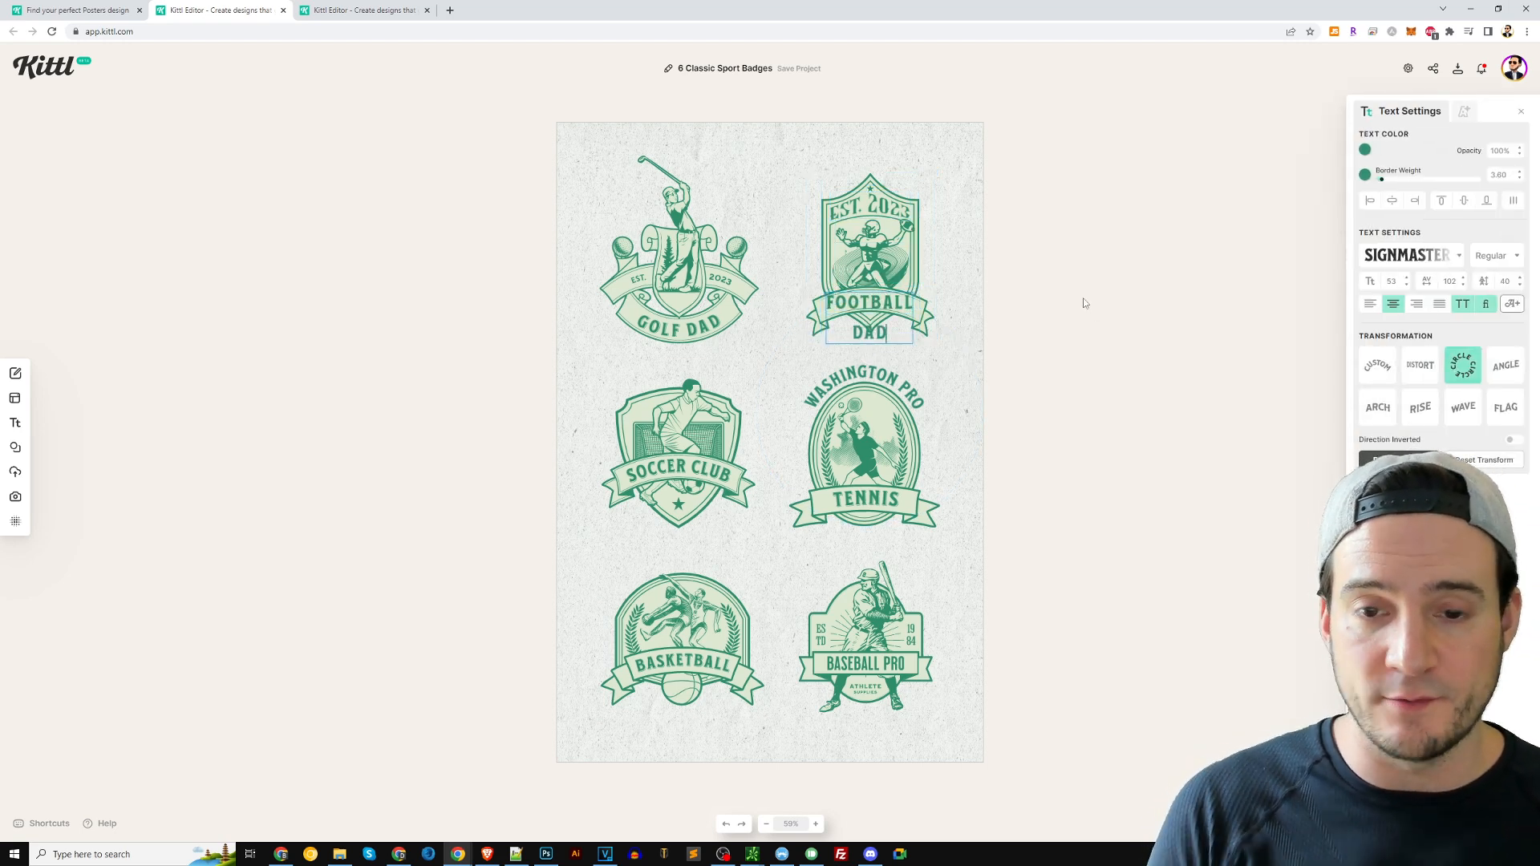
pyautogui.press('Escape')
# Try font size 40 for the FOOTBALL DAD text on the football badge's ribbon
pyautogui.doubleClick(888, 304)
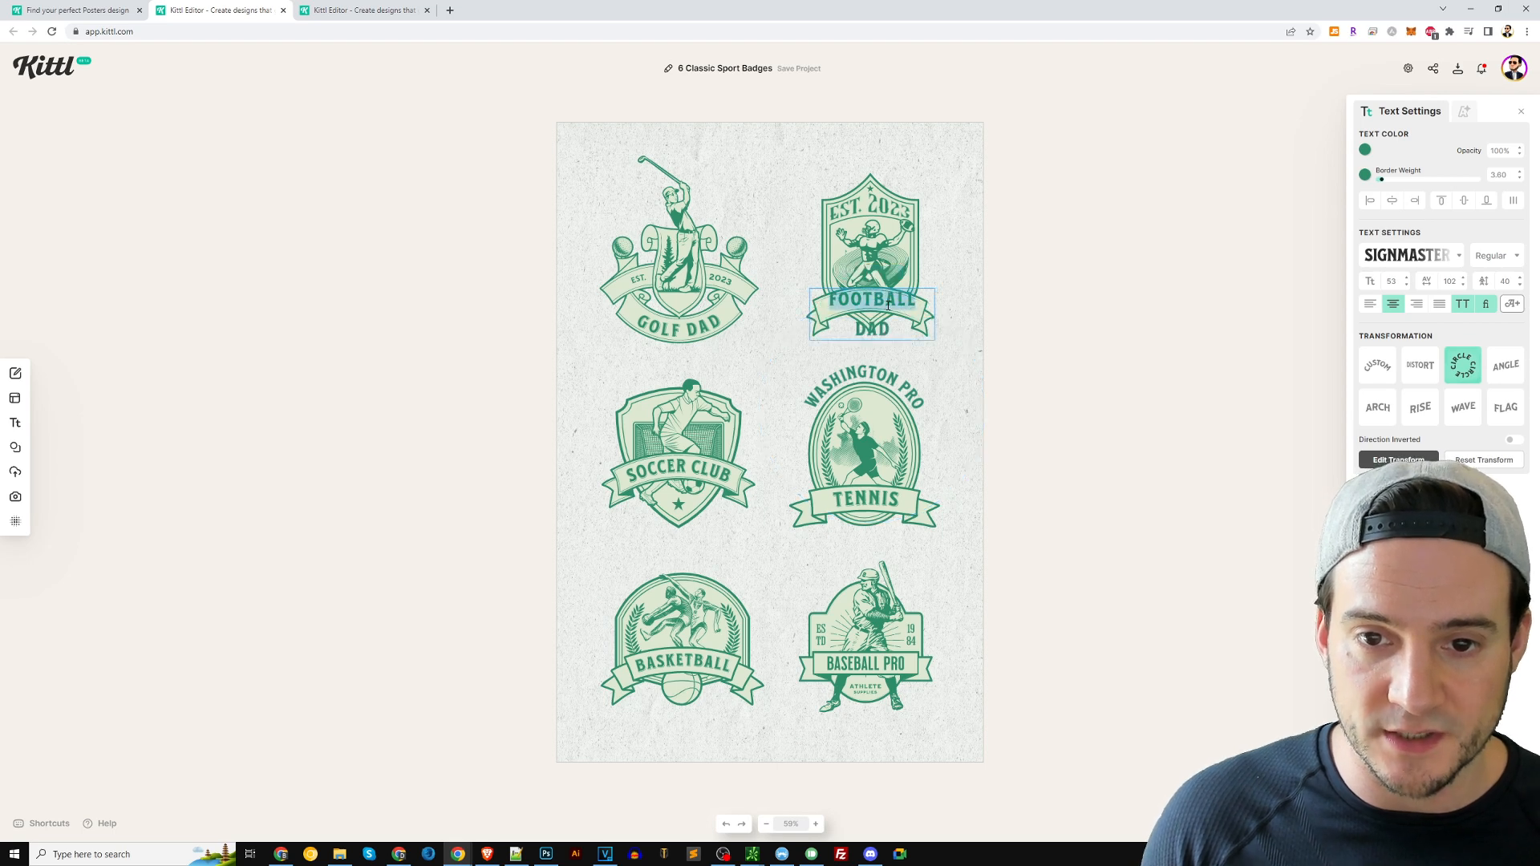
pyautogui.hotkey('ctrl', 'a')
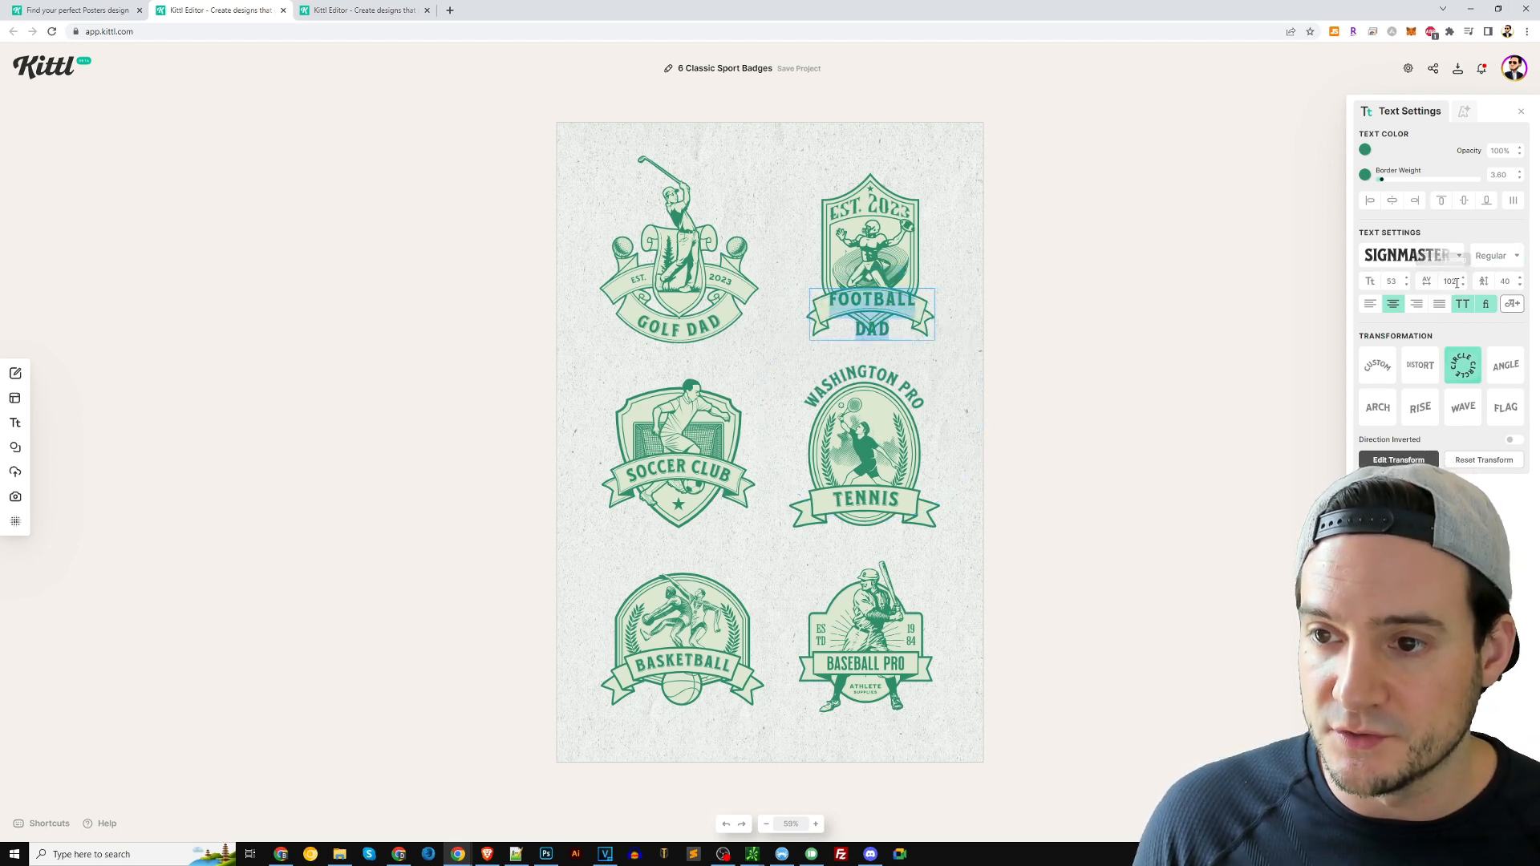
pyautogui.moveTo(1401, 282); pyautogui.dragTo(1369, 283)
pyautogui.write('40')
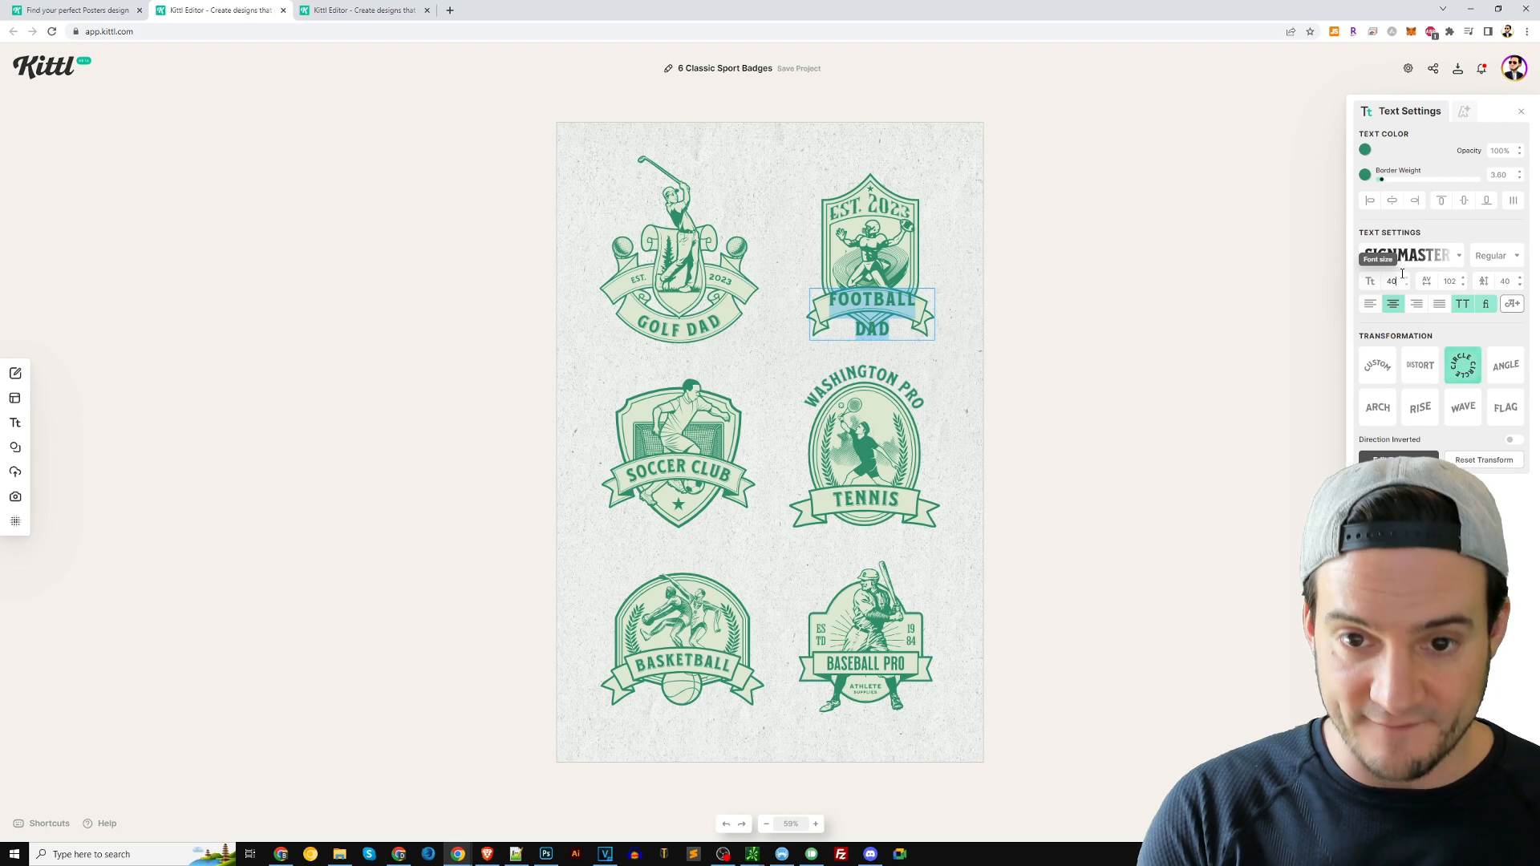
pyautogui.press('Return')
pyautogui.click(868, 299)
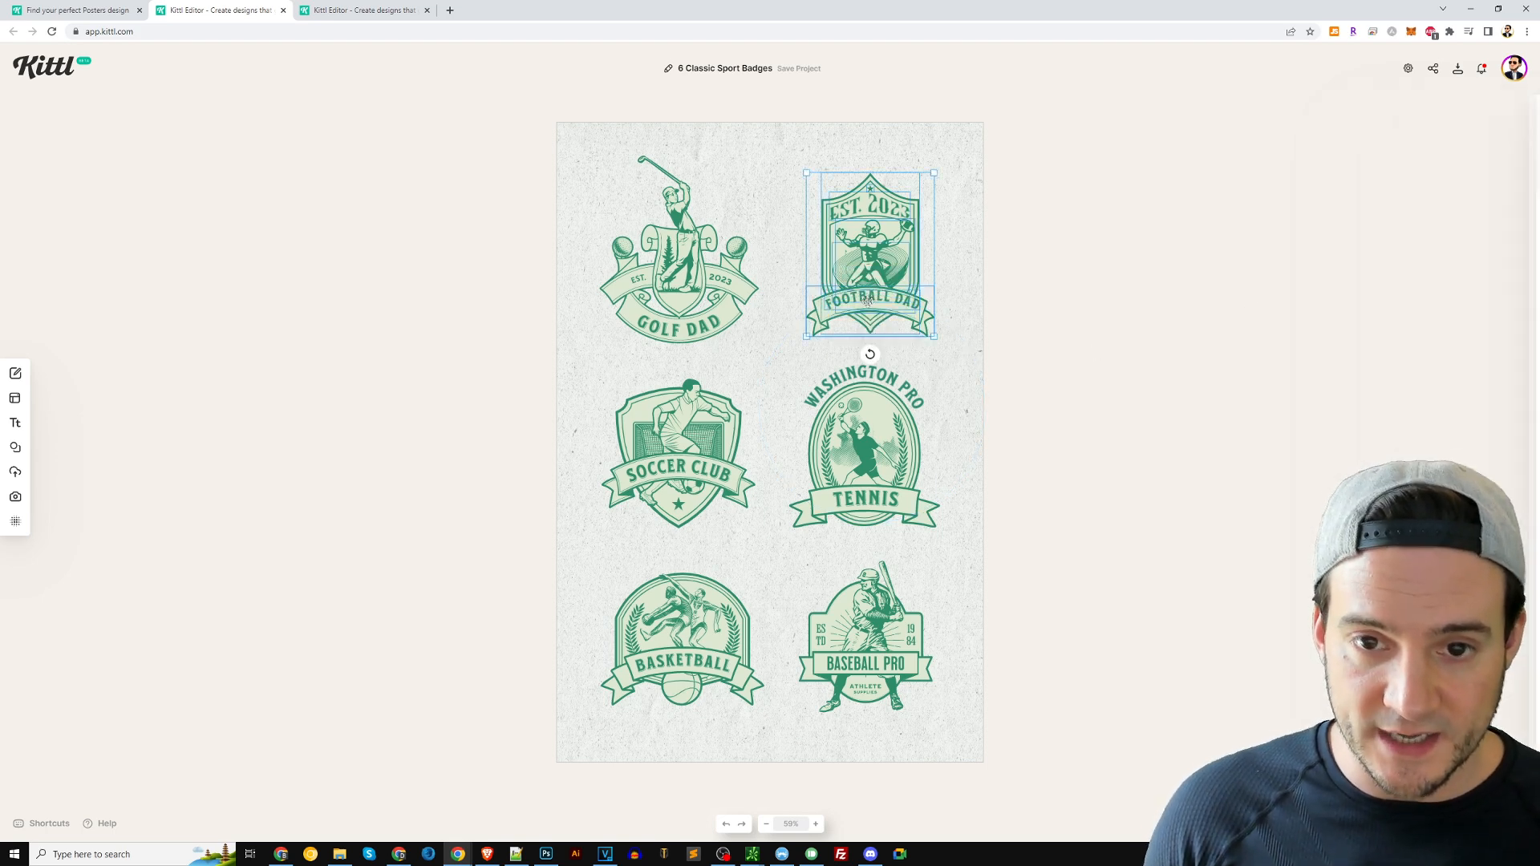
pyautogui.click(1035, 302)
# Set the whole FOOTBALL DAD ribbon text to font size 42 so it fits the ribbon
pyautogui.click(879, 301)
pyautogui.doubleClick(889, 299)
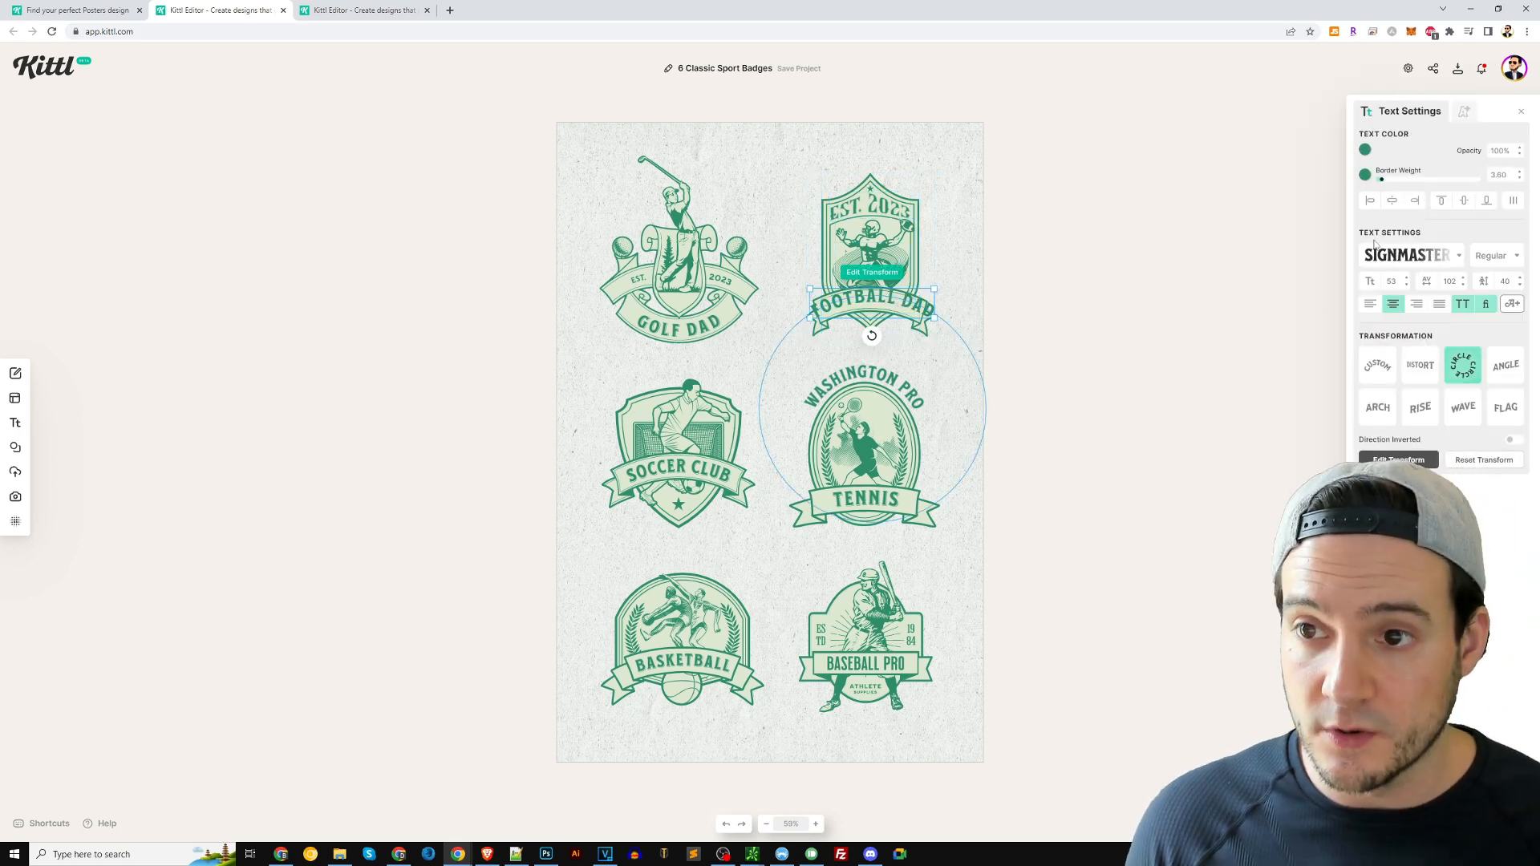
pyautogui.doubleClick(891, 297)
pyautogui.tripleClick(879, 300)
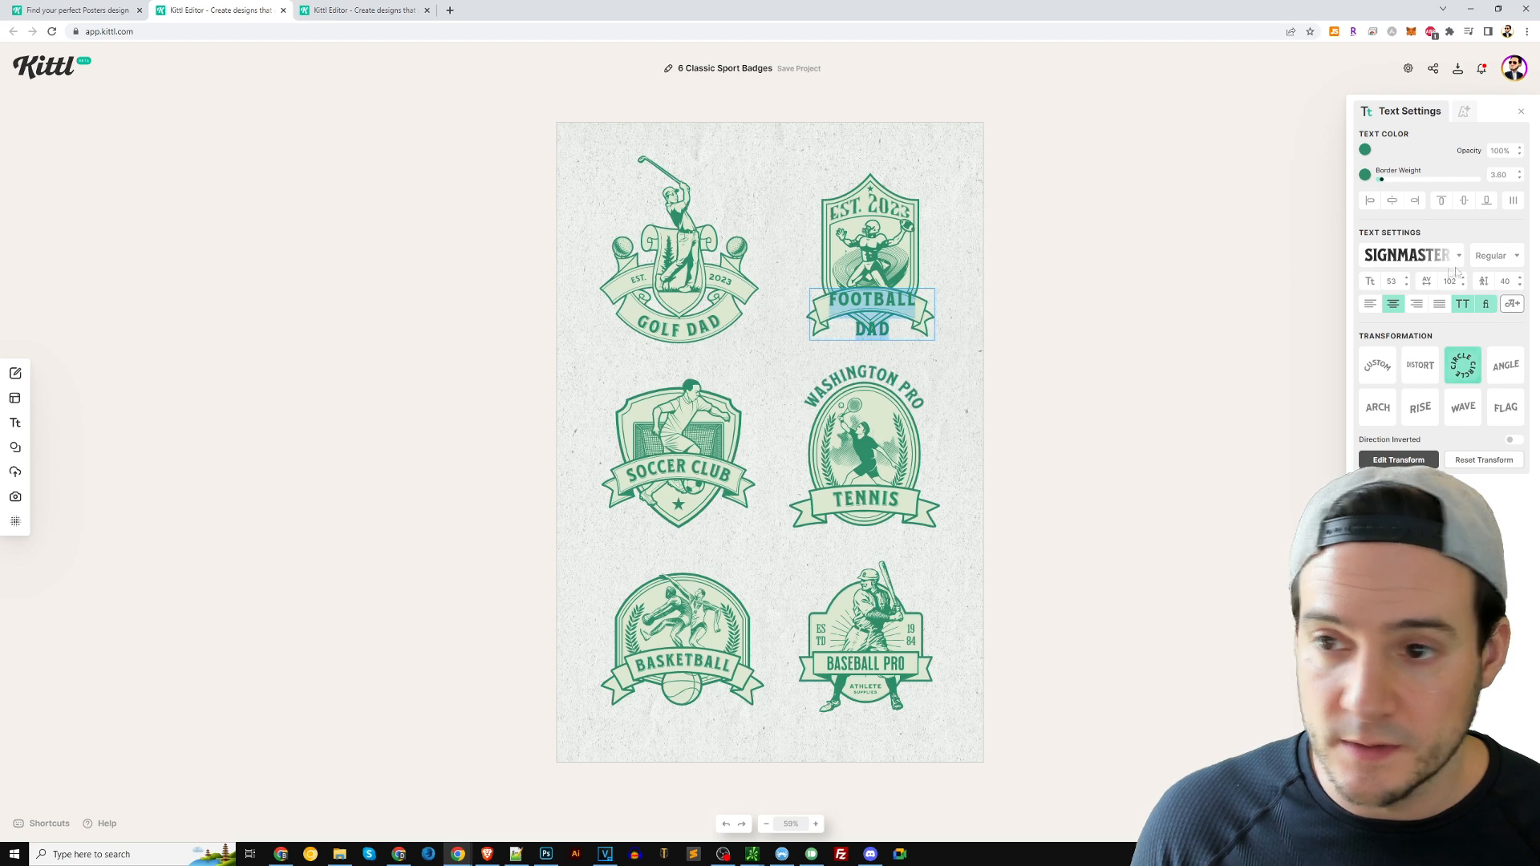
pyautogui.doubleClick(1389, 281)
pyautogui.write('42')
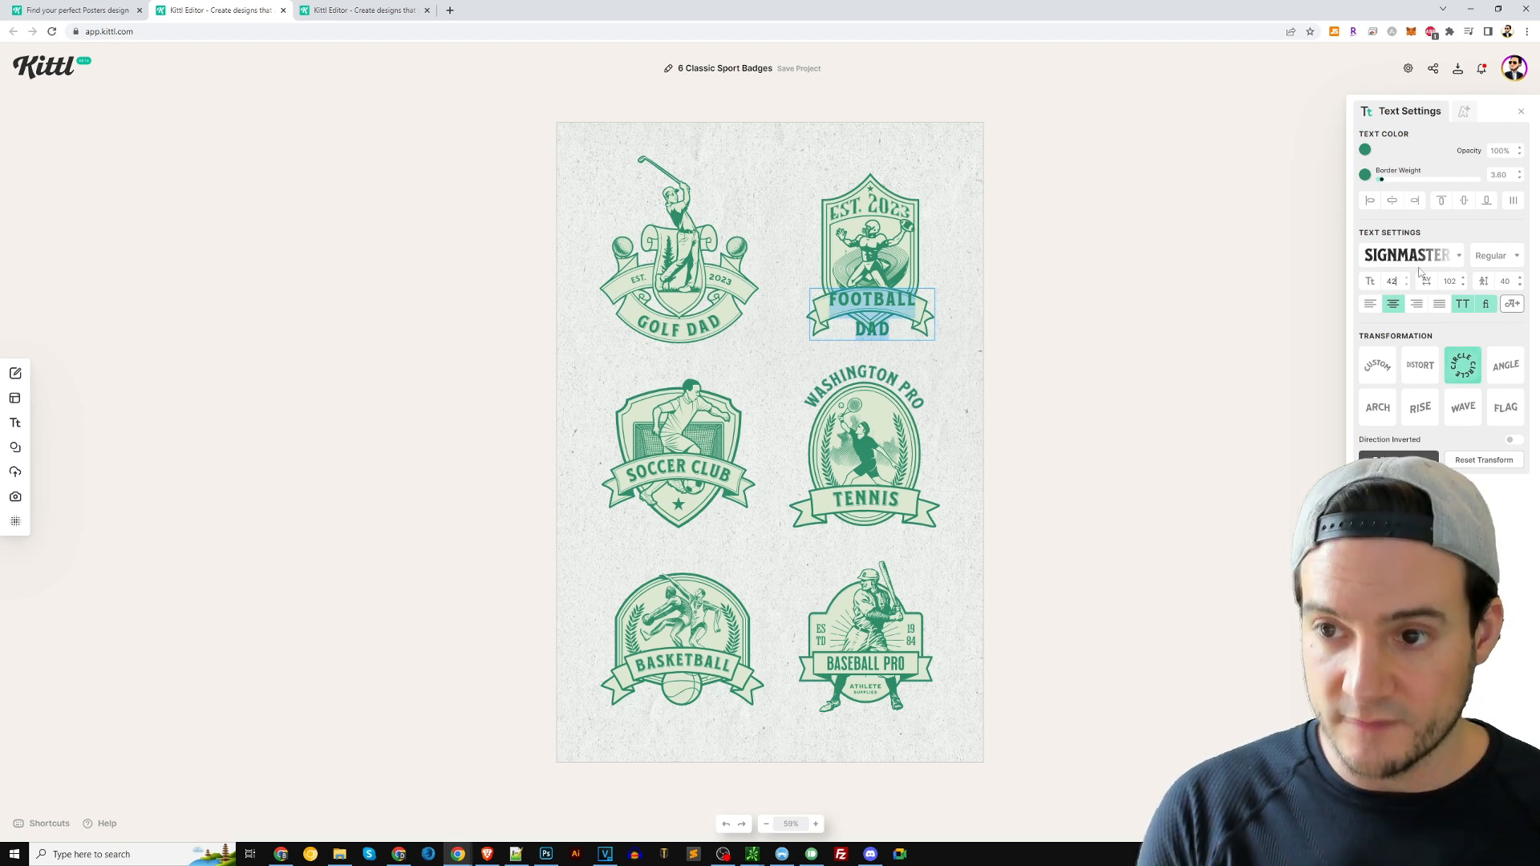
pyautogui.press('Escape')
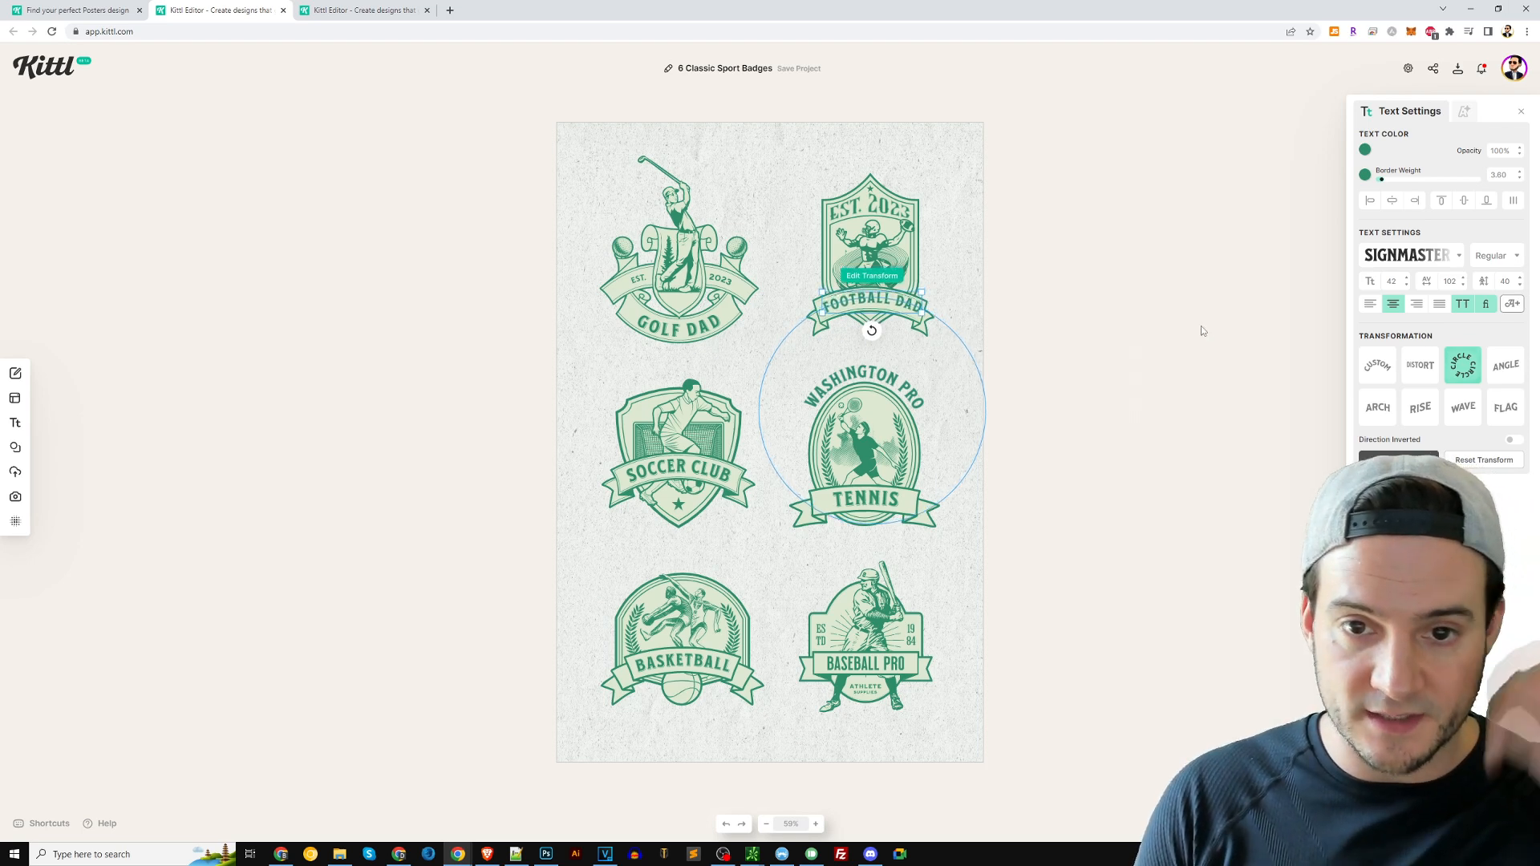
pyautogui.click(1243, 308)
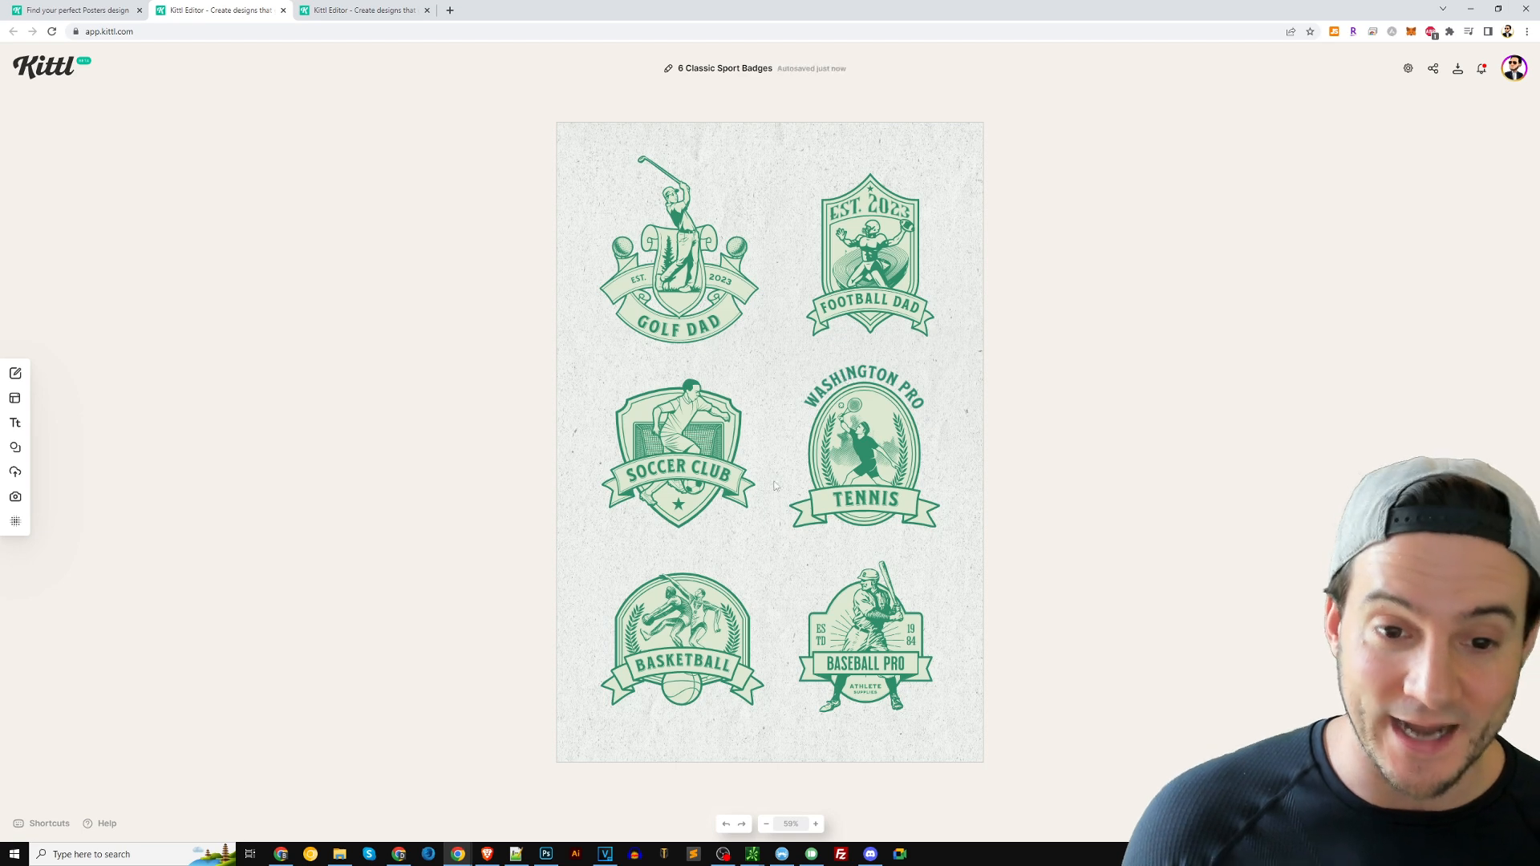
# Replace the SOCCER CLUB text on the soccer badge's ribbon with SOCCER DAD EST. 2023
pyautogui.click(712, 474)
pyautogui.click(721, 469)
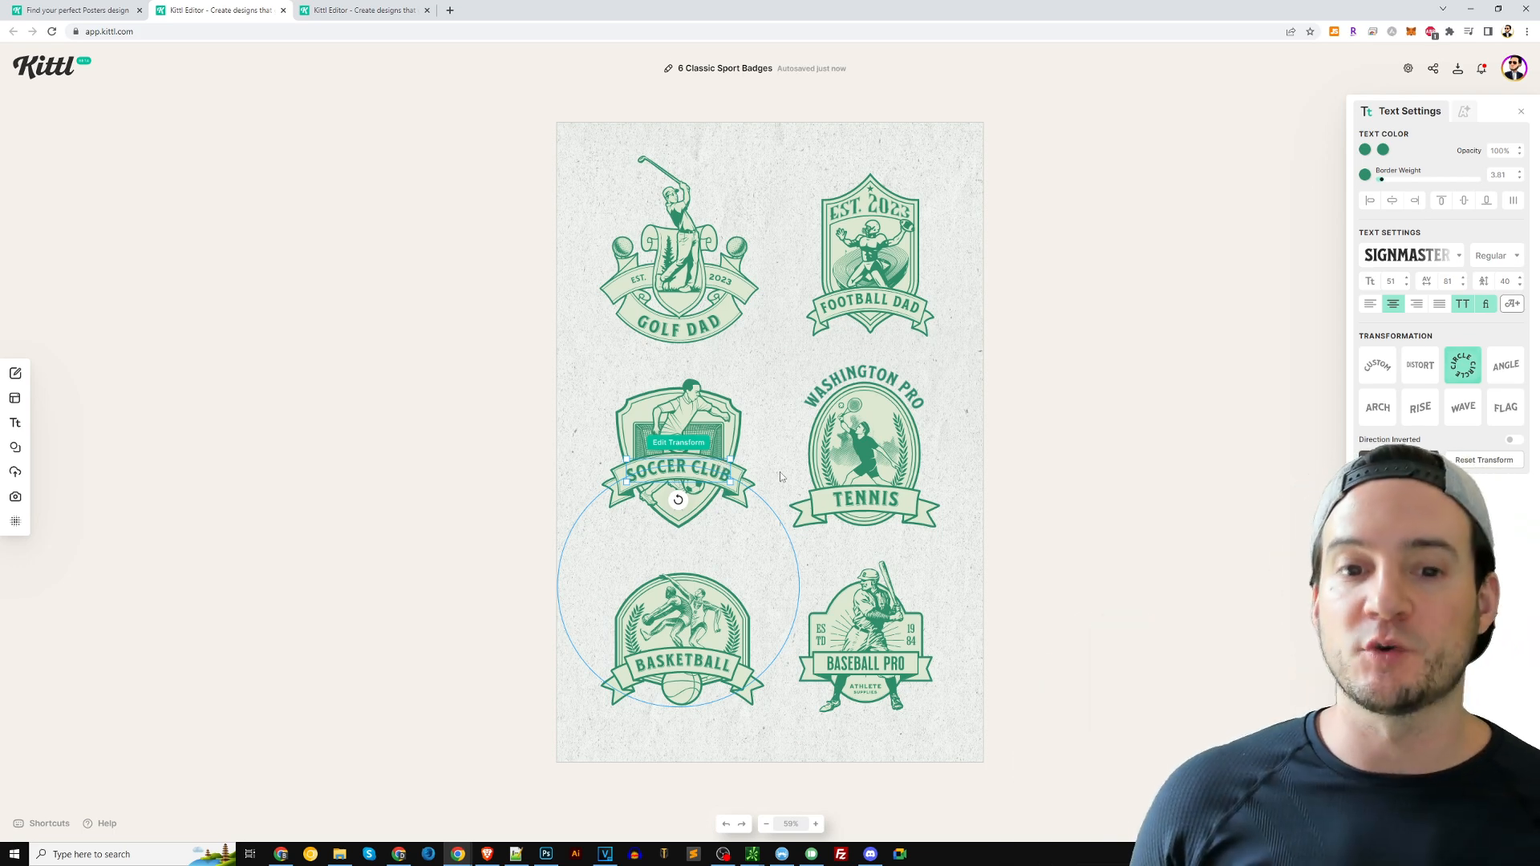
pyautogui.doubleClick(706, 474)
pyautogui.hotkey('ctrl', 'a')
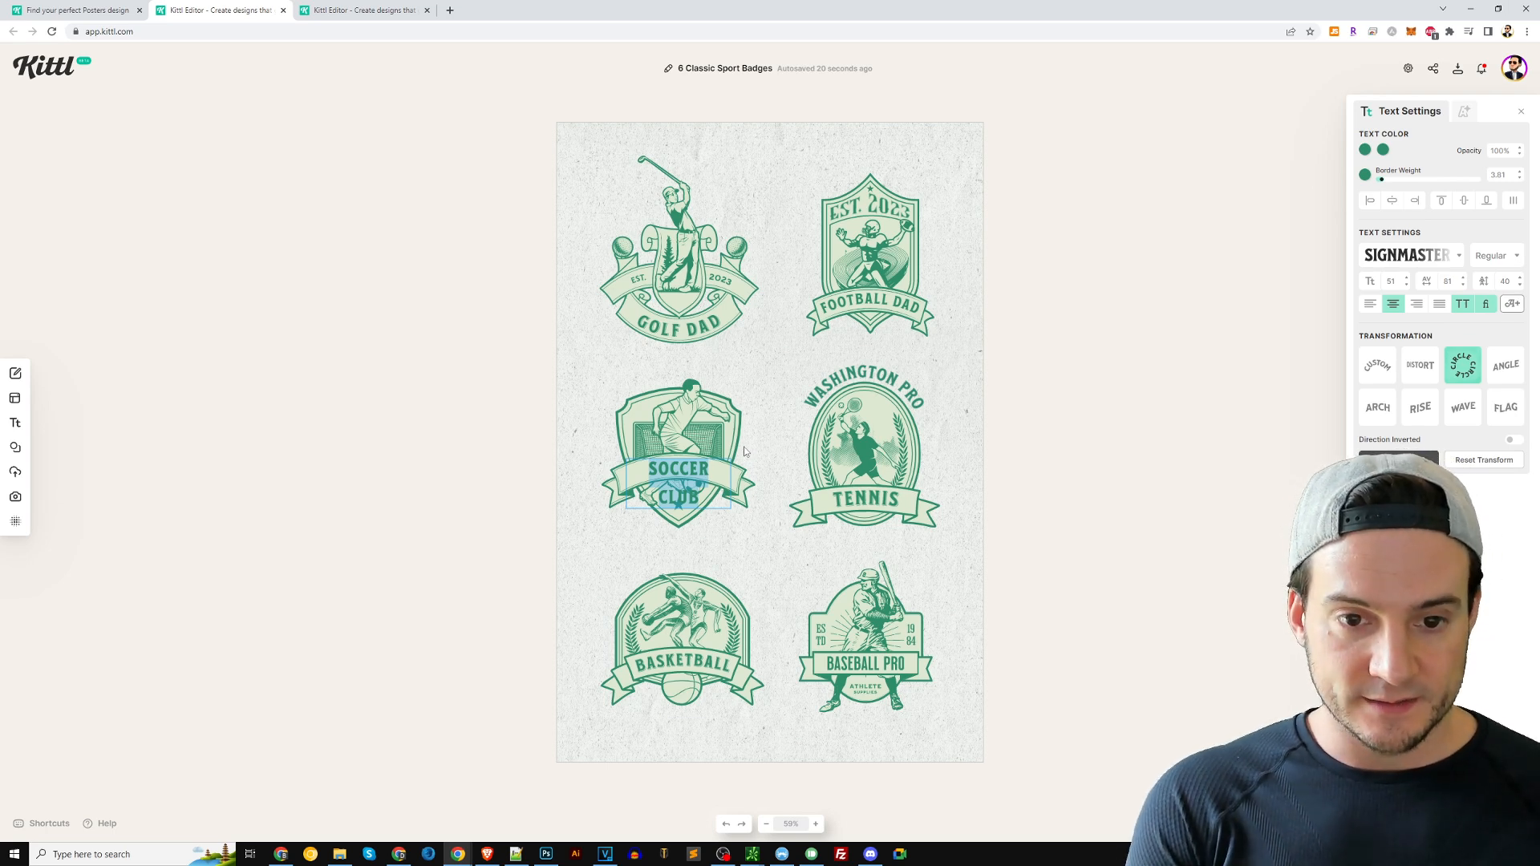
pyautogui.write('SOCCER DAD')
pyautogui.press('Return')
pyautogui.write('EST 17')
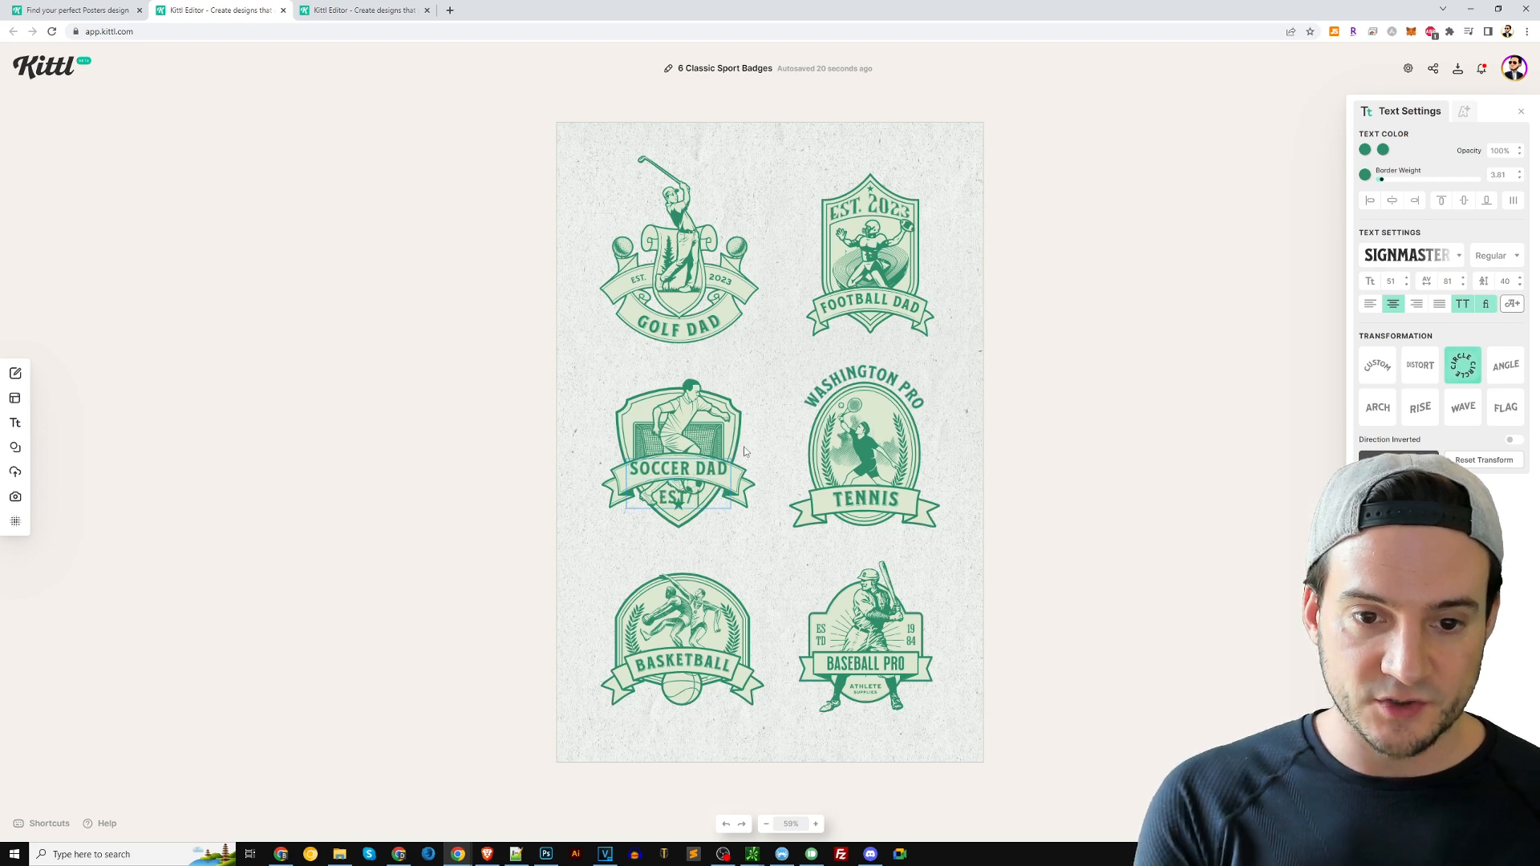
pyautogui.press('BackSpace')
pyautogui.write('. 2023')
pyautogui.click(1083, 441)
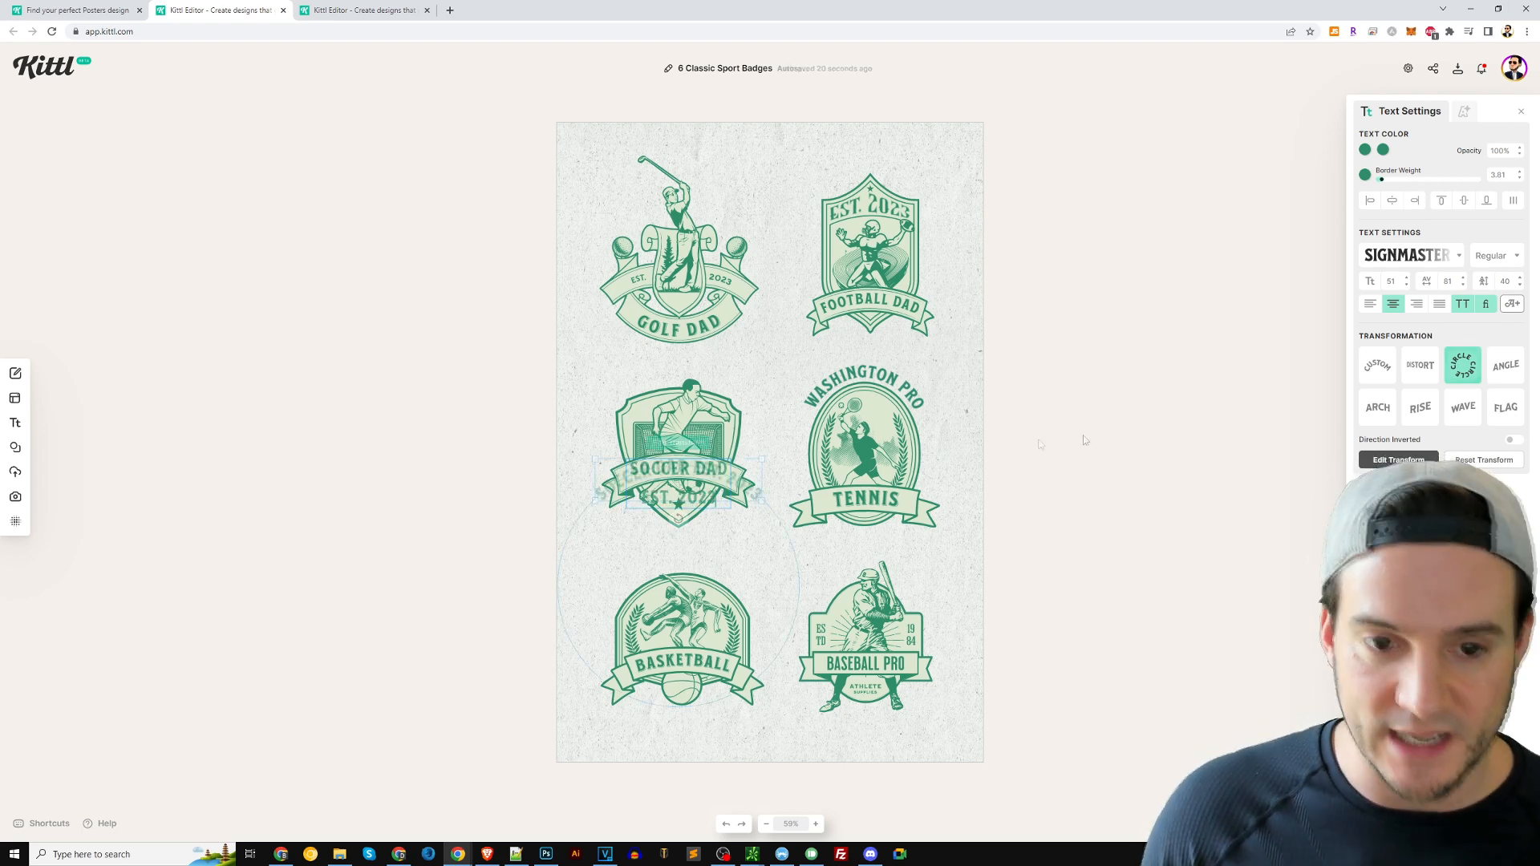
# Set the soccer badge's ribbon text to font size 30 so it fits inside the ribbon
pyautogui.doubleClick(720, 475)
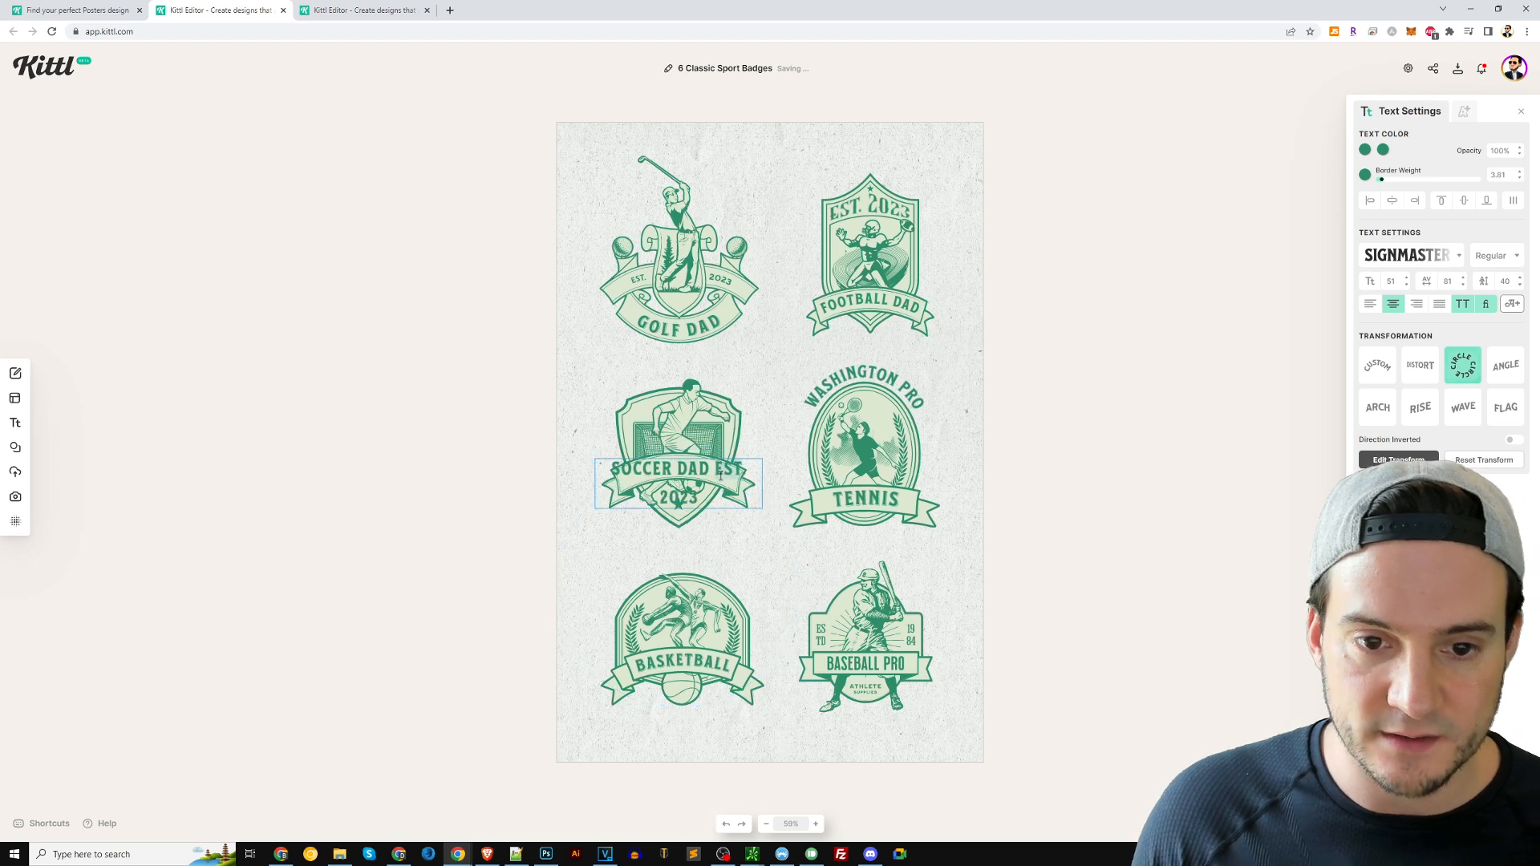
pyautogui.hotkey('ctrl', 'a')
pyautogui.click(1390, 281)
pyautogui.write('30')
pyautogui.press('Return')
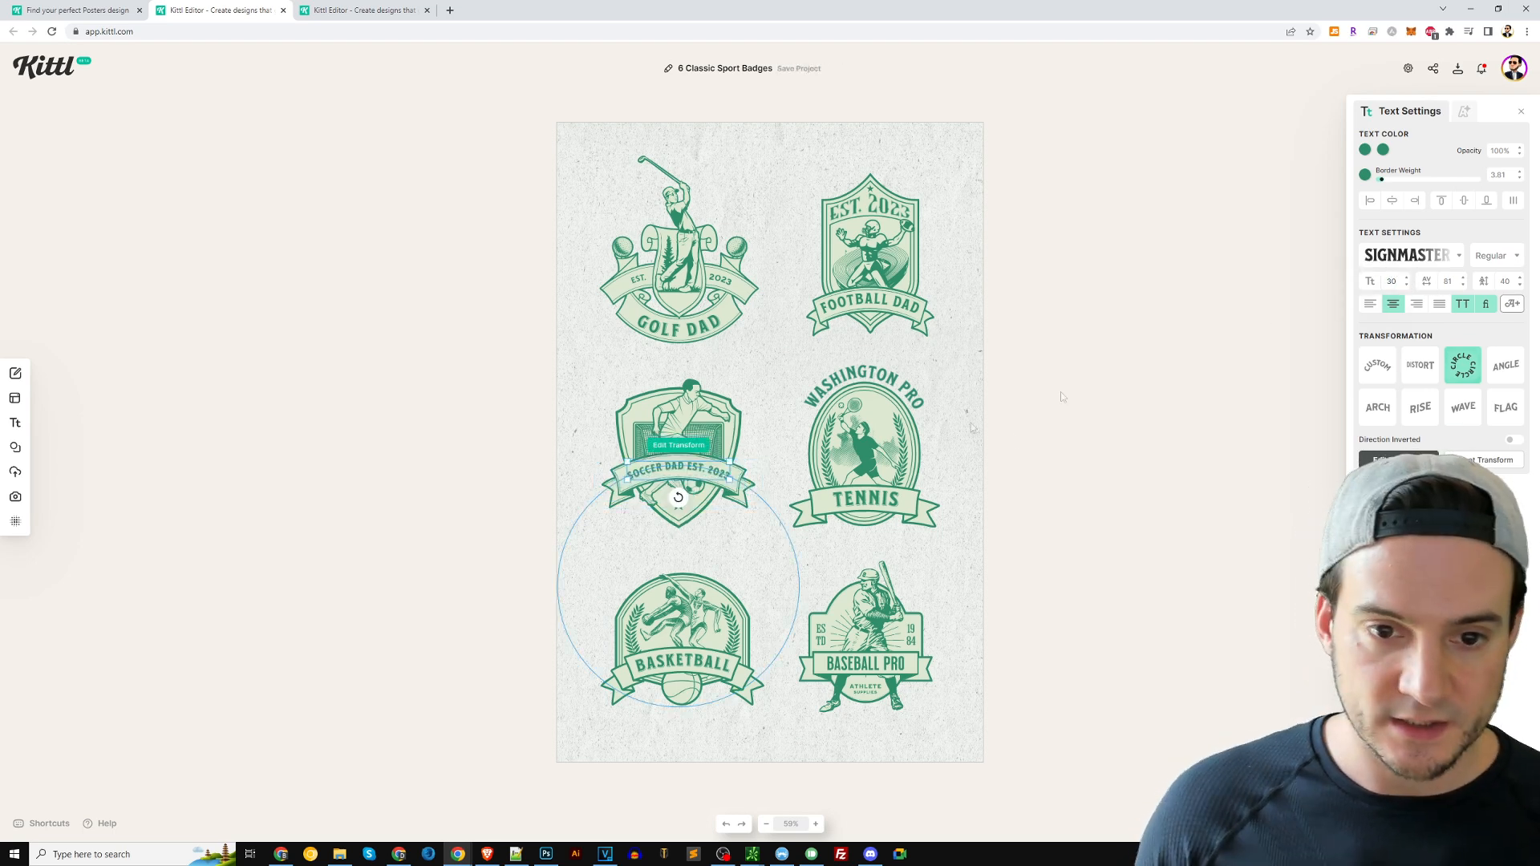
pyautogui.click(1115, 471)
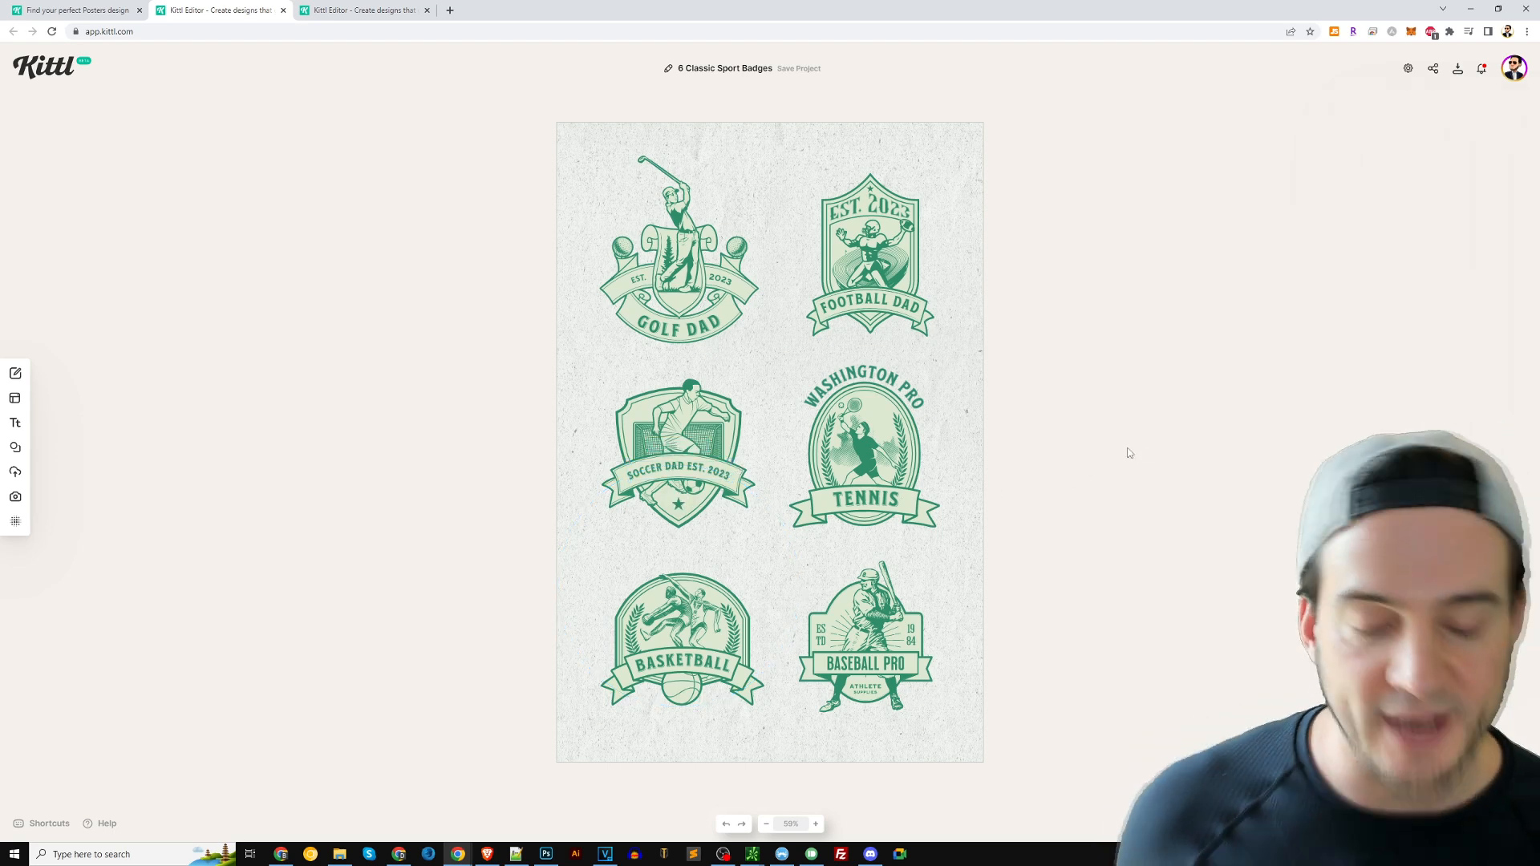
# Switch to the Letterhead Supply - Victorian design and select its large Letterhead lettering
pyautogui.click(345, 11)
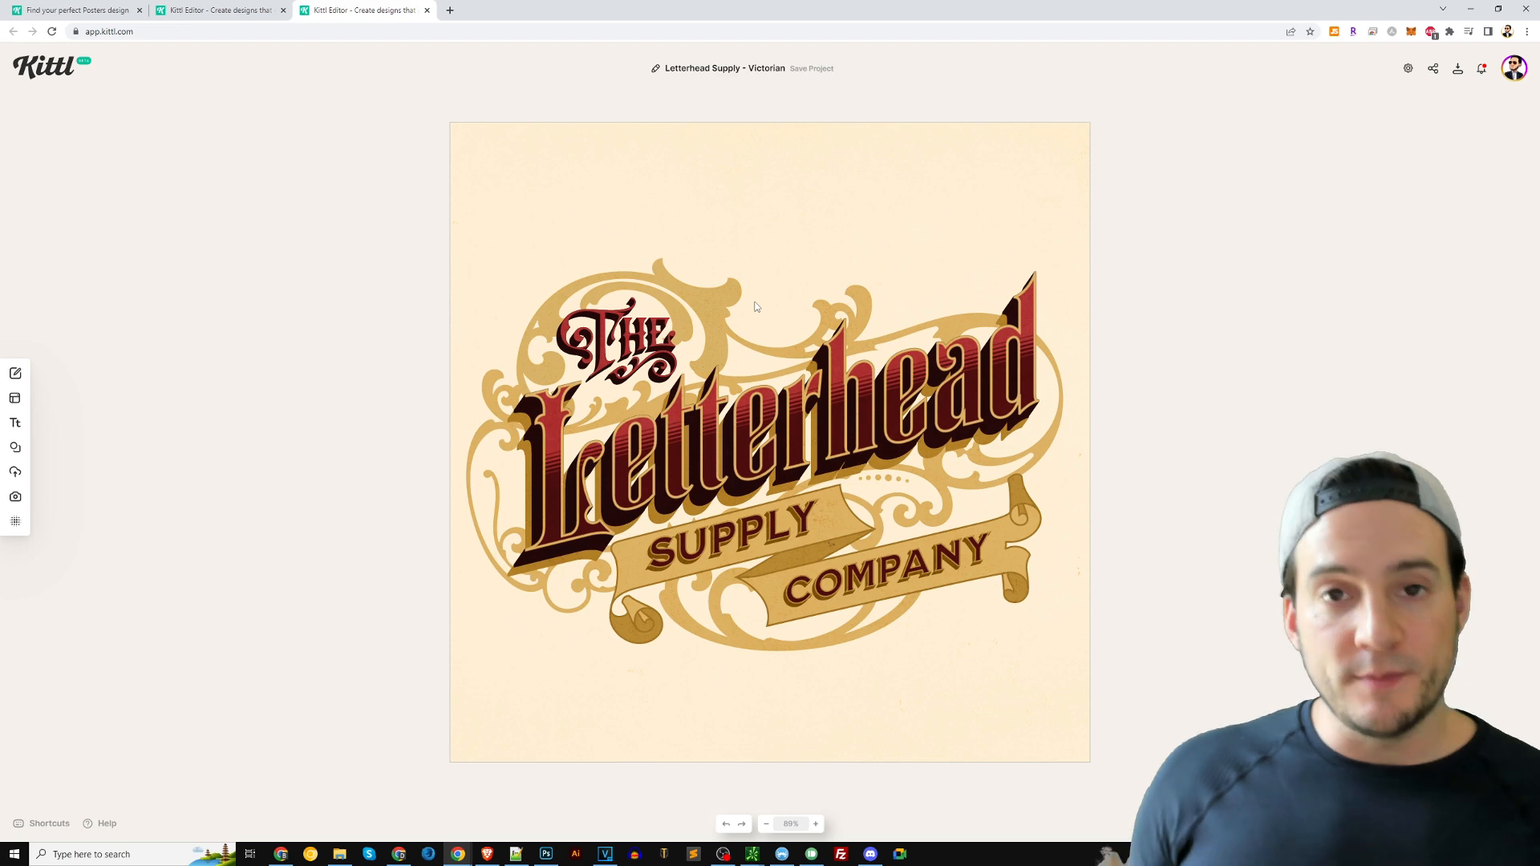
pyautogui.click(887, 413)
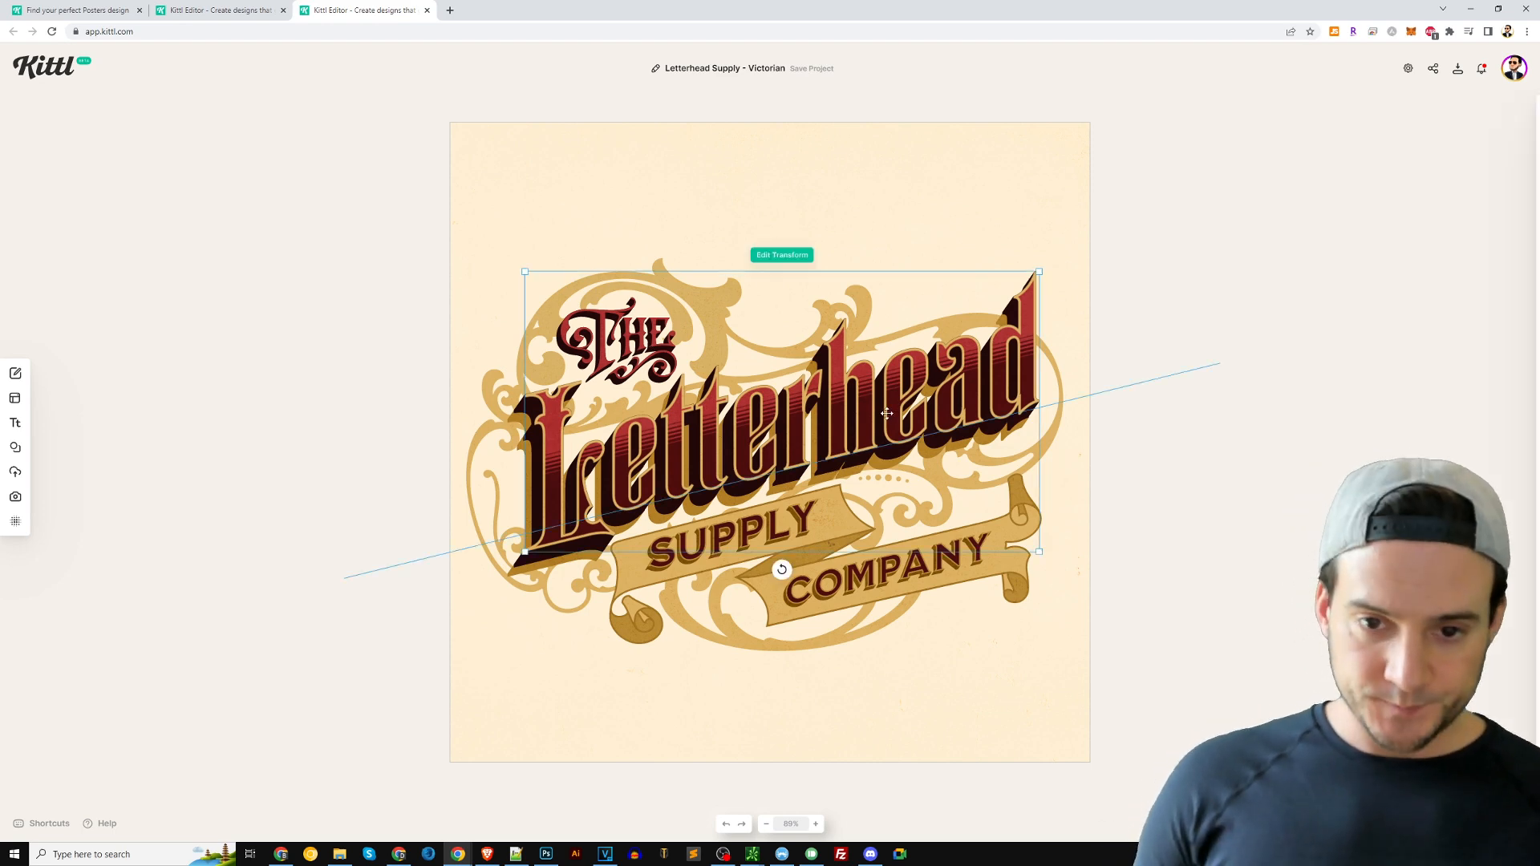
pyautogui.click(887, 413)
pyautogui.click(1190, 331)
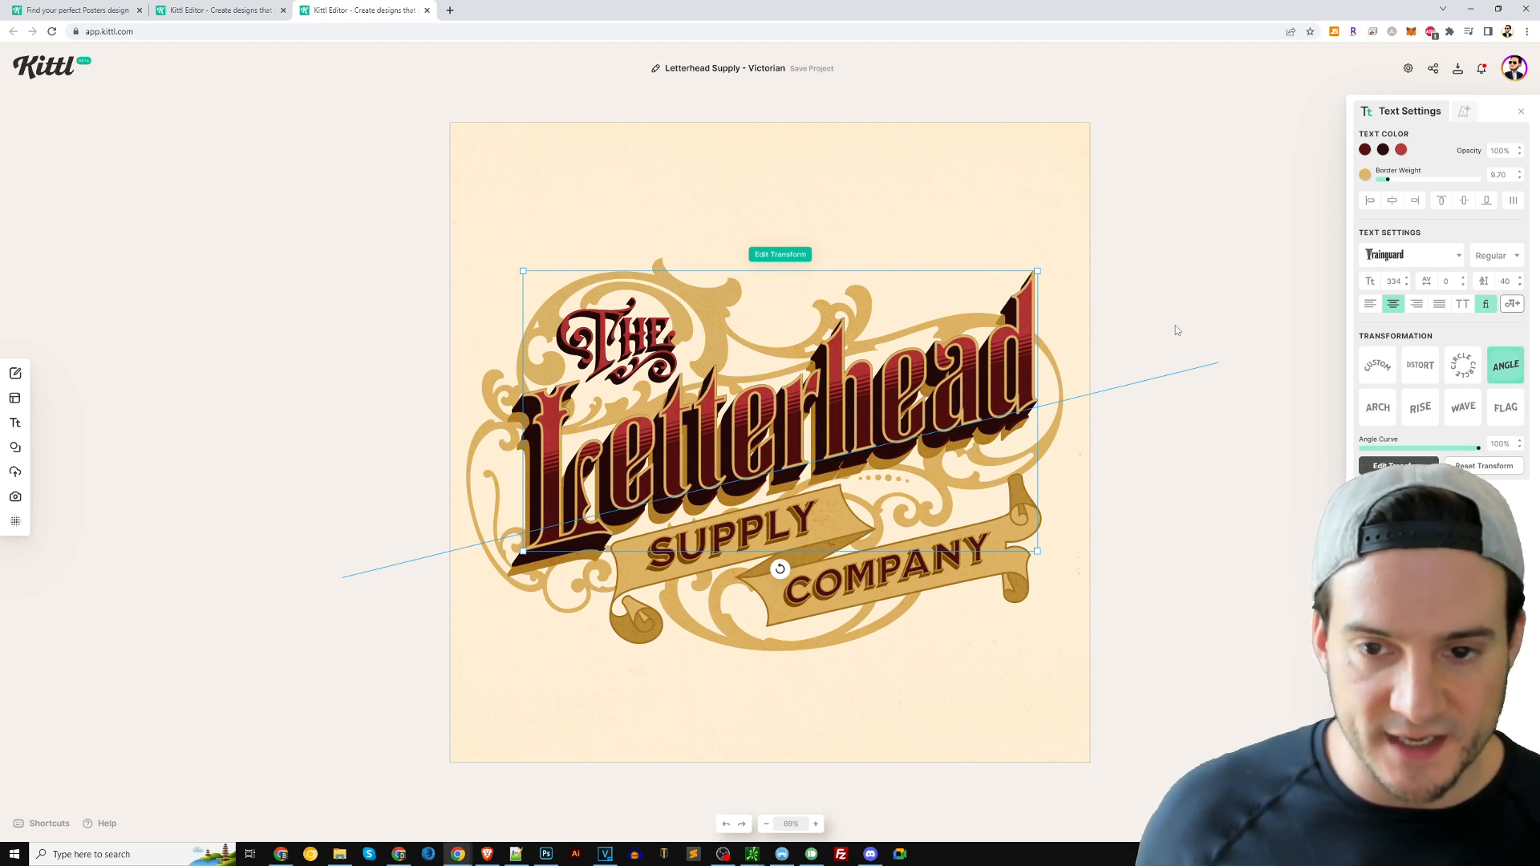
pyautogui.click(1179, 325)
# Try deleting the ornamental THE above the Letterhead lettering, and undo the deletion
pyautogui.click(589, 329)
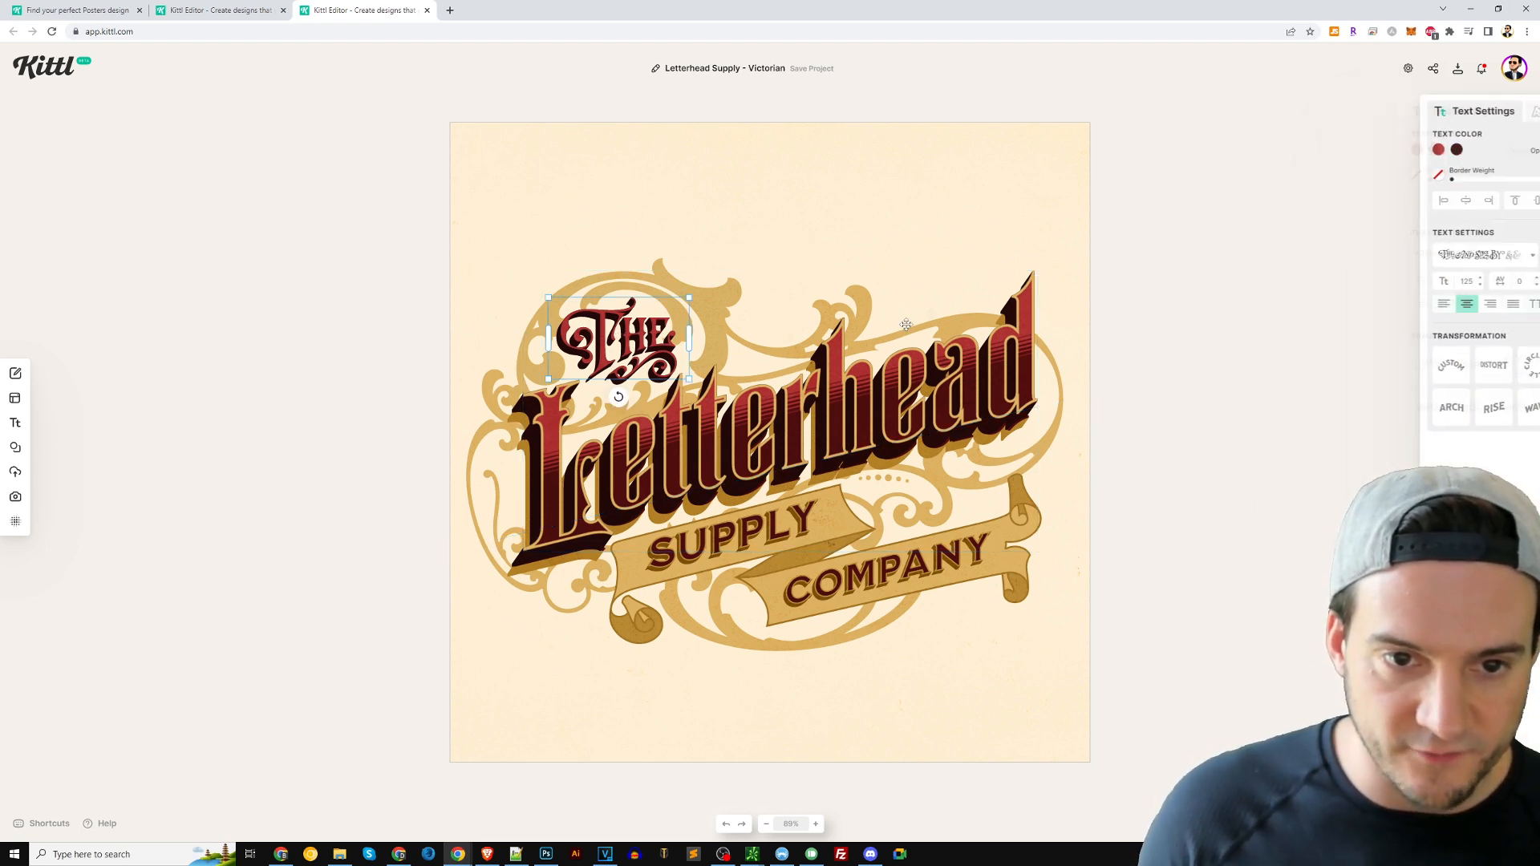
pyautogui.press('Delete')
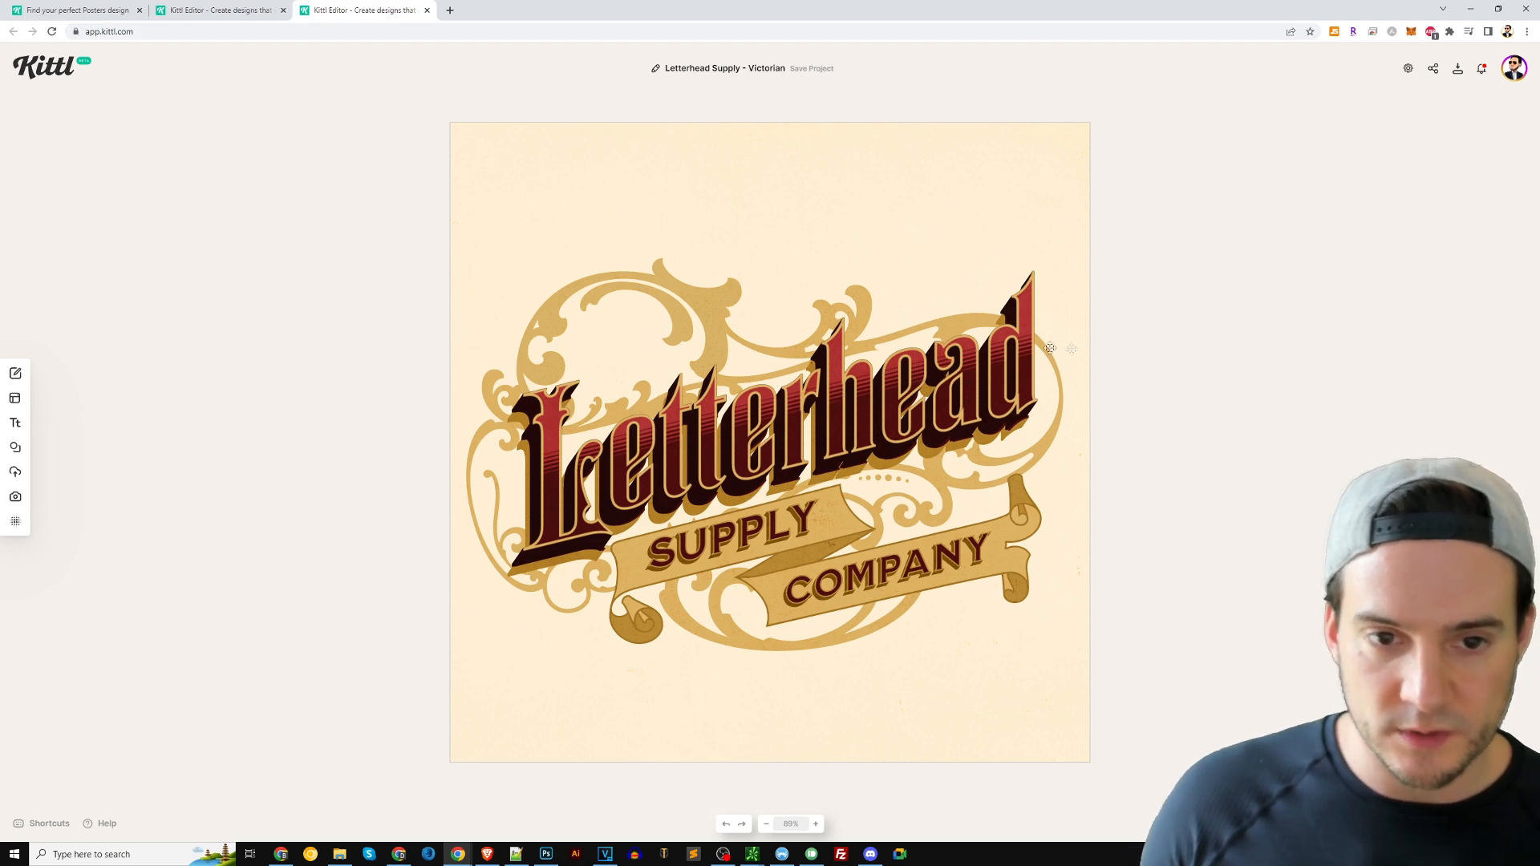
pyautogui.hotkey('ctrl', 'z')
# Try replacing THE above the Letterhead lettering with the ornamental font's catchwords SINCE, AND and AT
pyautogui.click(625, 333)
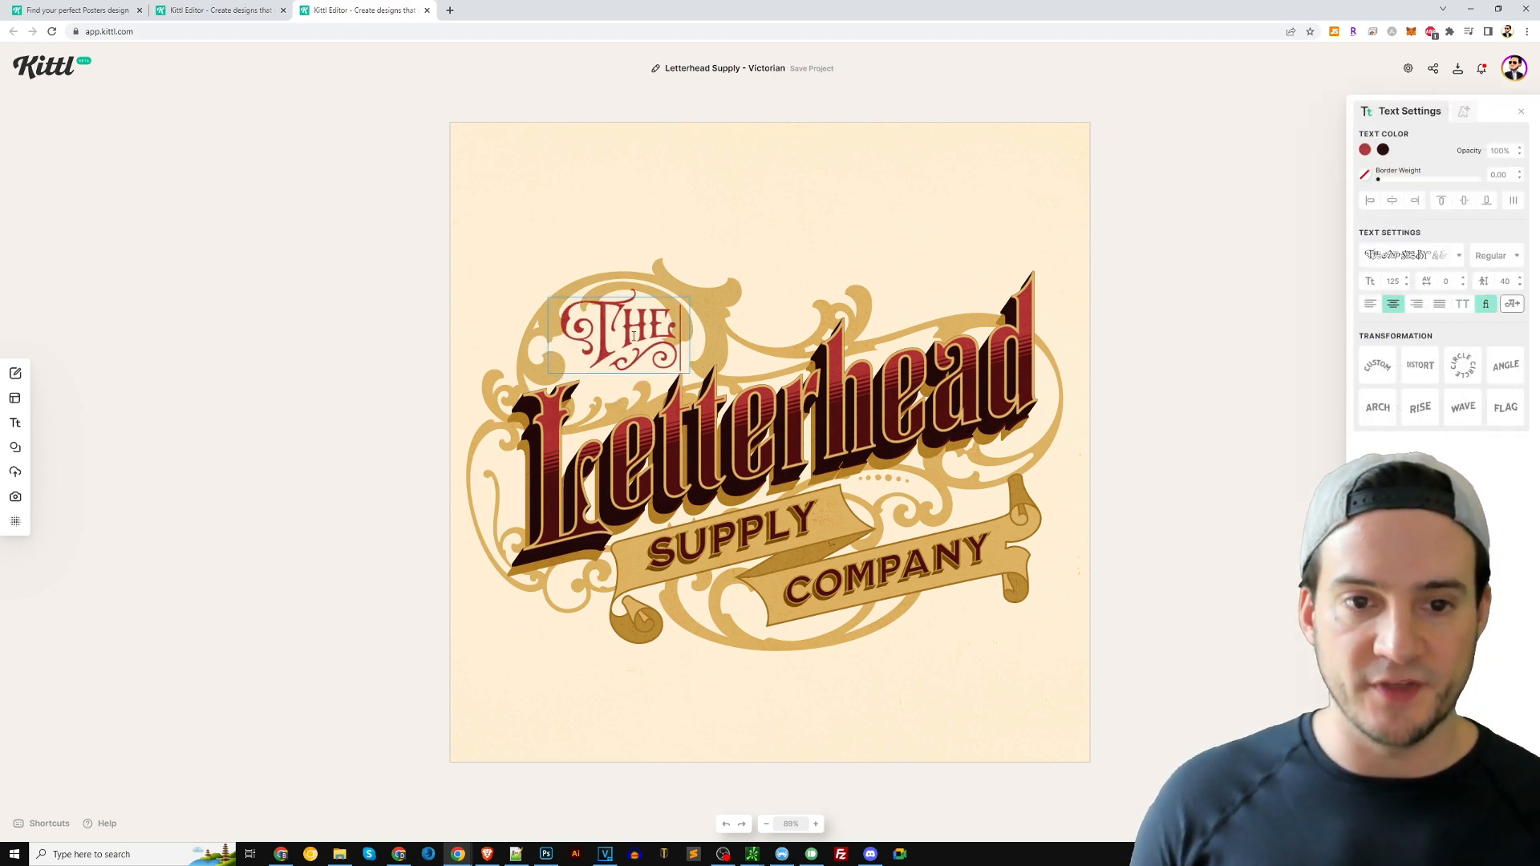
pyautogui.doubleClick(646, 337)
pyautogui.write('asd')
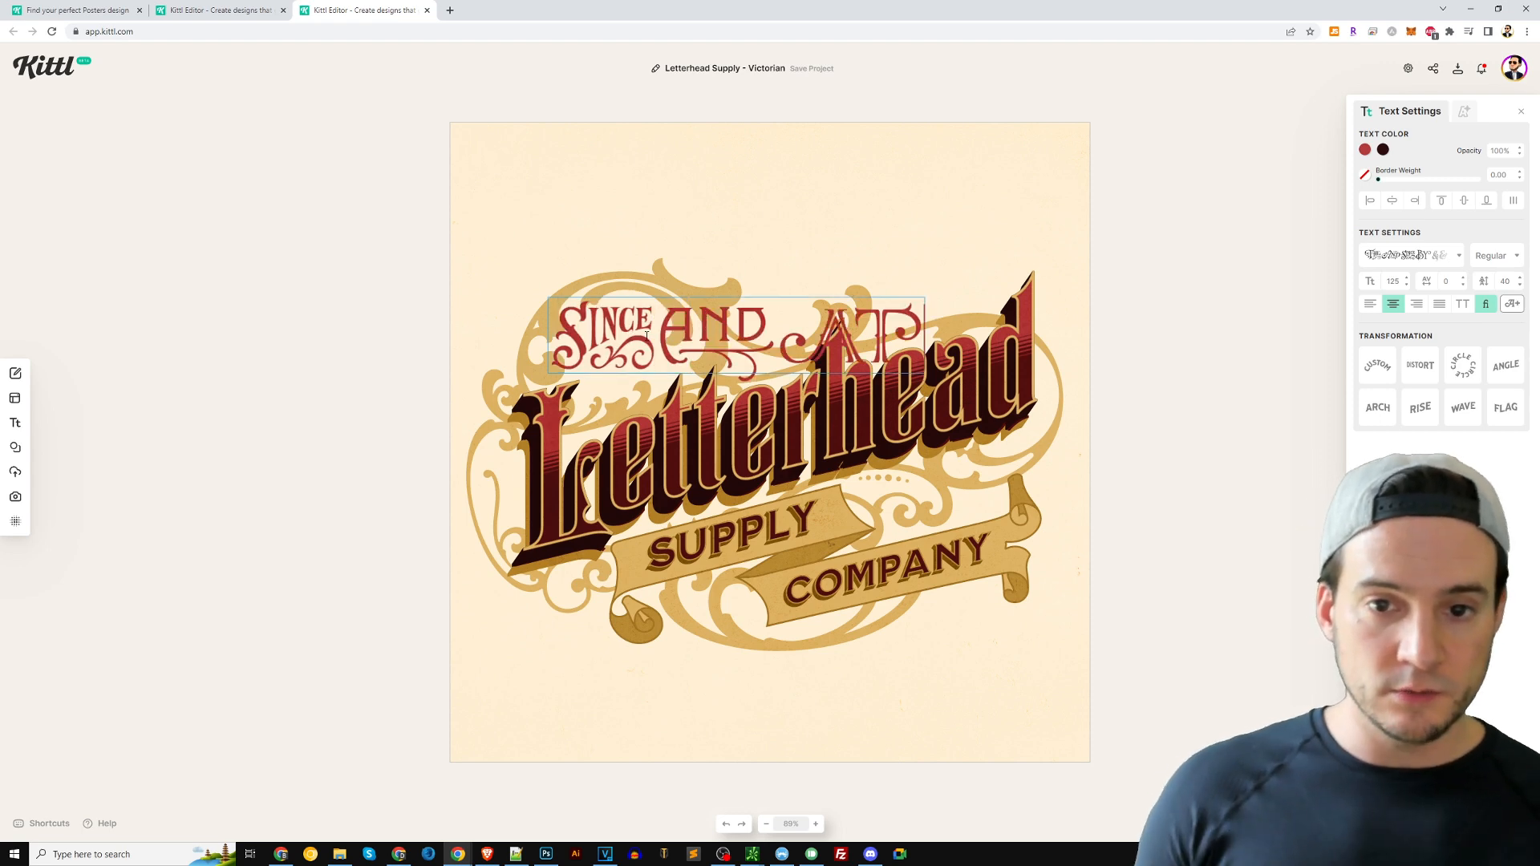
pyautogui.hotkey('ctrl', 'a')
pyautogui.press('Right')
pyautogui.hotkey('ctrl', 'a')
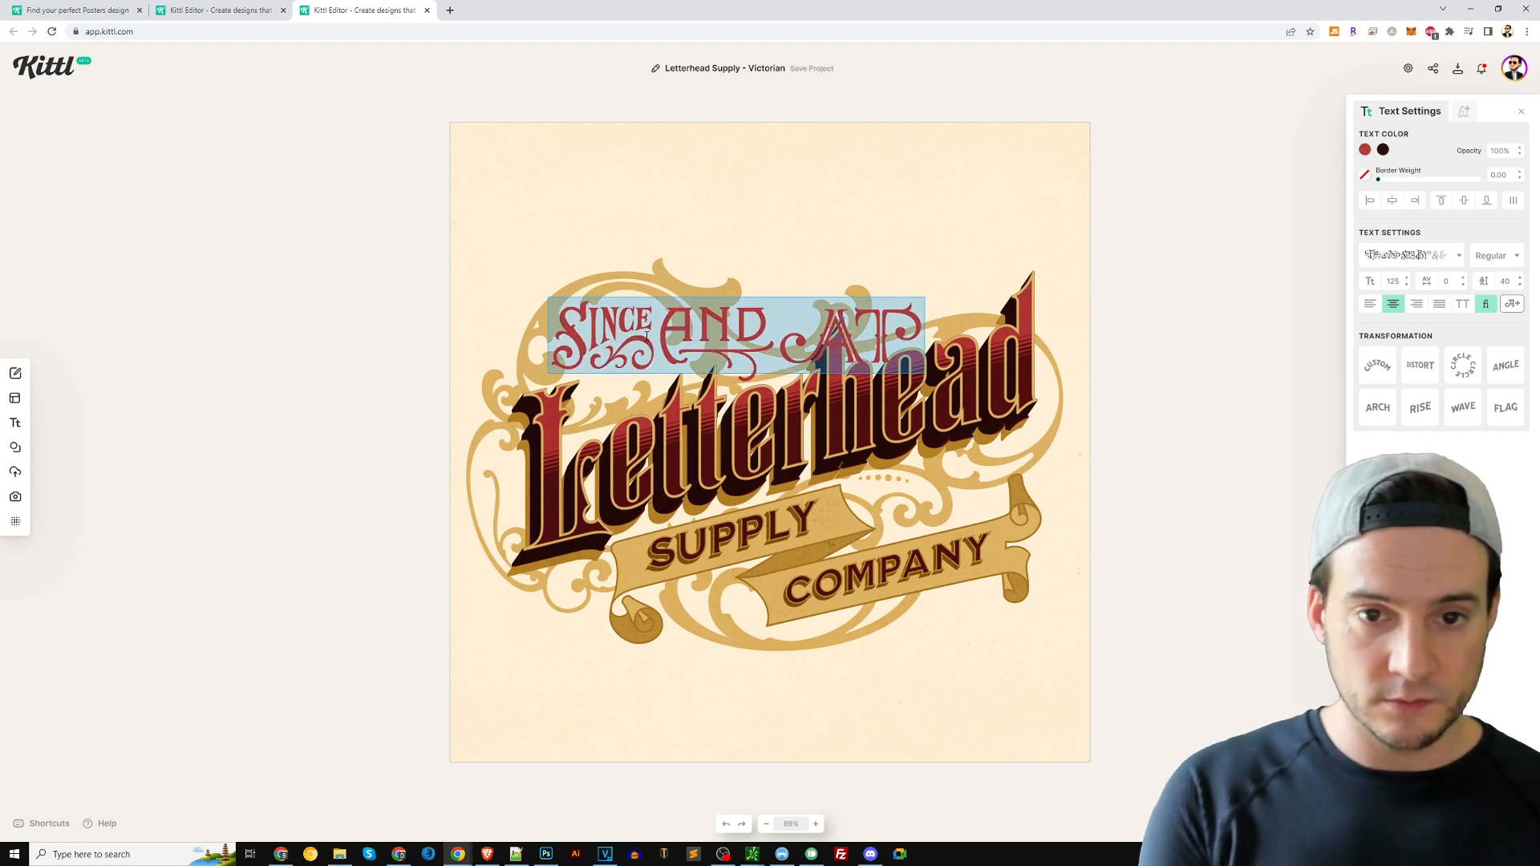
pyautogui.write('as')
pyautogui.write('AT')
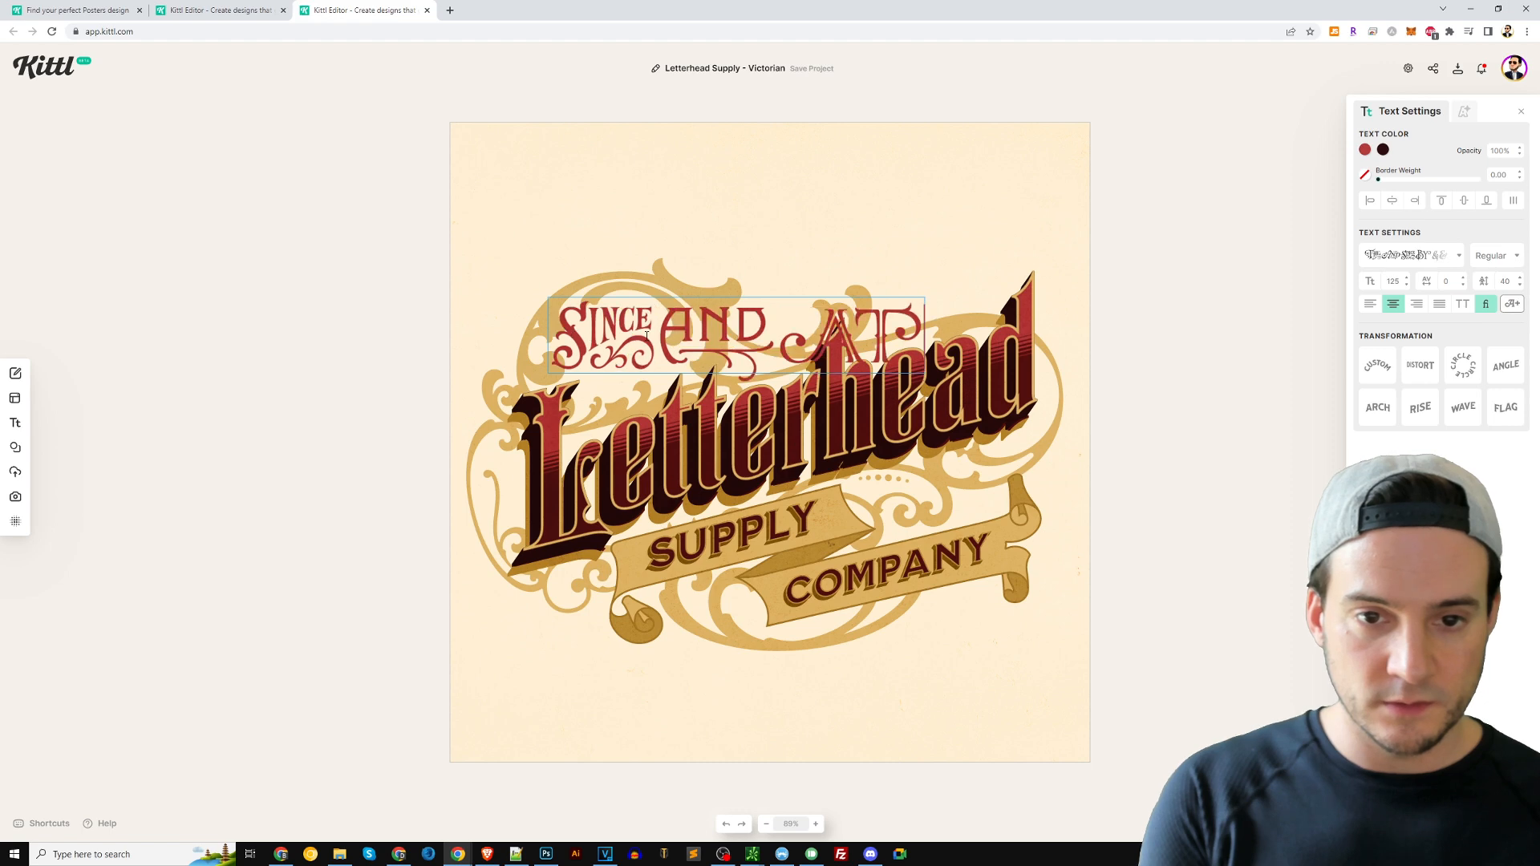
# Try other catchwords such as THE, AT, AND, BY and Co. in the ornamental text, and leave it empty
pyautogui.hotkey('ctrl', 'a')
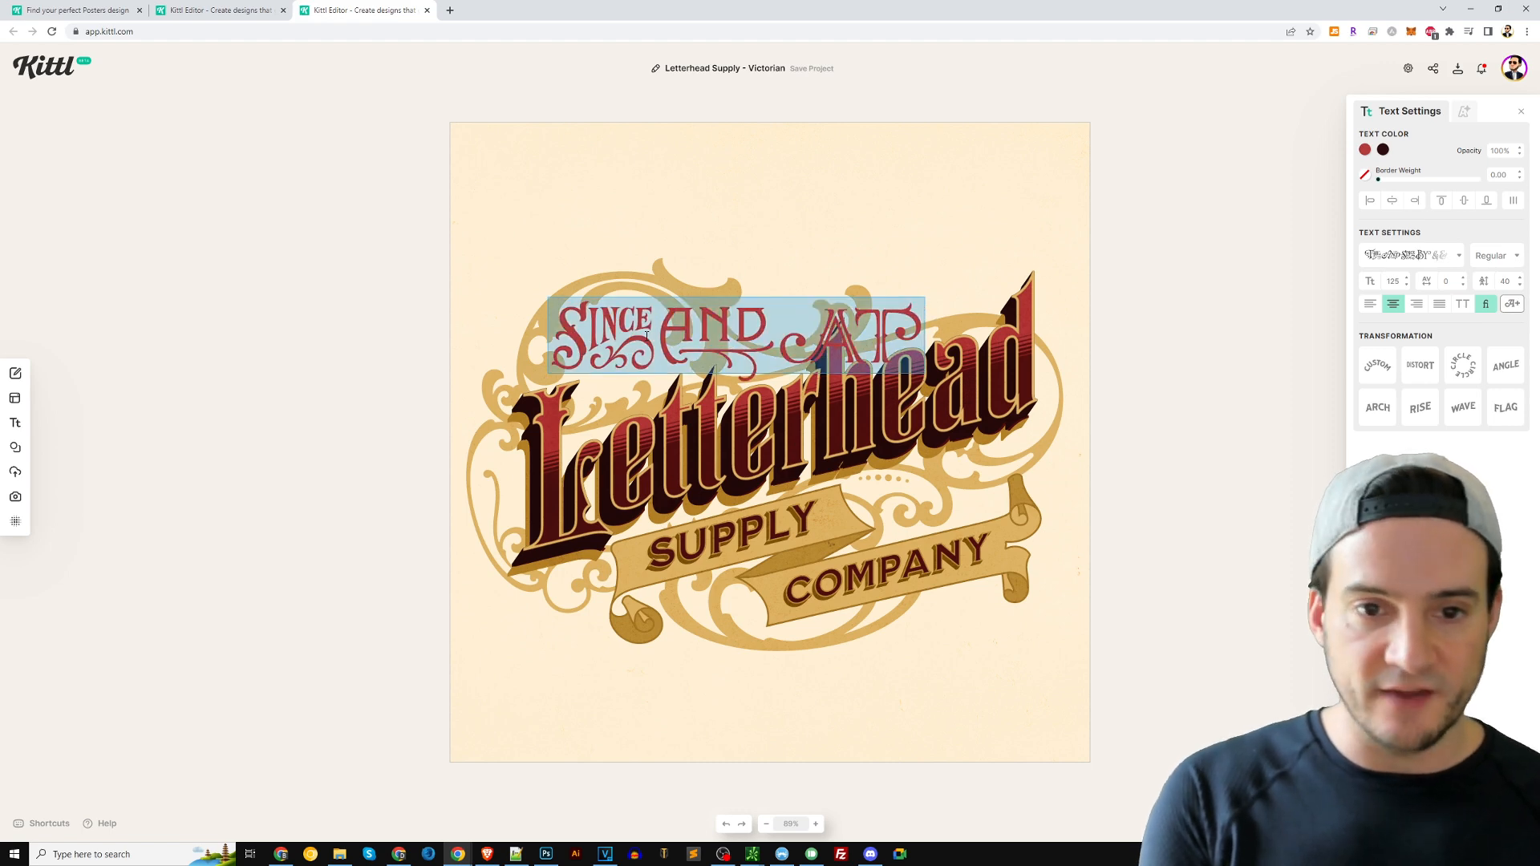
pyautogui.press('BackSpace')
pyautogui.write('THE')
pyautogui.press('BackSpace')
pyautogui.press('BackSpace')
pyautogui.press('BackSpace')
pyautogui.write('AT')
pyautogui.press('BackSpace')
pyautogui.press('BackSpace')
pyautogui.write('AND')
pyautogui.press('BackSpace')
pyautogui.press('BackSpace')
pyautogui.press('BackSpace')
pyautogui.write('to')
pyautogui.press('BackSpace')
pyautogui.press('BackSpace')
pyautogui.write('THE')
pyautogui.press('BackSpace')
pyautogui.press('BackSpace')
pyautogui.press('BackSpace')
pyautogui.write('And')
pyautogui.press('BackSpace')
pyautogui.press('BackSpace')
pyautogui.press('BackSpace')
pyautogui.write('THE')
pyautogui.press('BackSpace')
pyautogui.press('BackSpace')
pyautogui.press('BackSpace')
pyautogui.write('the')
pyautogui.press('BackSpace')
pyautogui.press('BackSpace')
pyautogui.press('BackSpace')
pyautogui.write('THE')
pyautogui.press('BackSpace')
pyautogui.press('BackSpace')
pyautogui.press('BackSpace')
pyautogui.write('BY')
pyautogui.press('BackSpace')
pyautogui.press('BackSpace')
pyautogui.write('AND')
pyautogui.press('BackSpace')
pyautogui.press('BackSpace')
pyautogui.press('BackSpace')
pyautogui.write('Co.')
pyautogui.press('BackSpace')
pyautogui.press('BackSpace')
pyautogui.press('BackSpace')
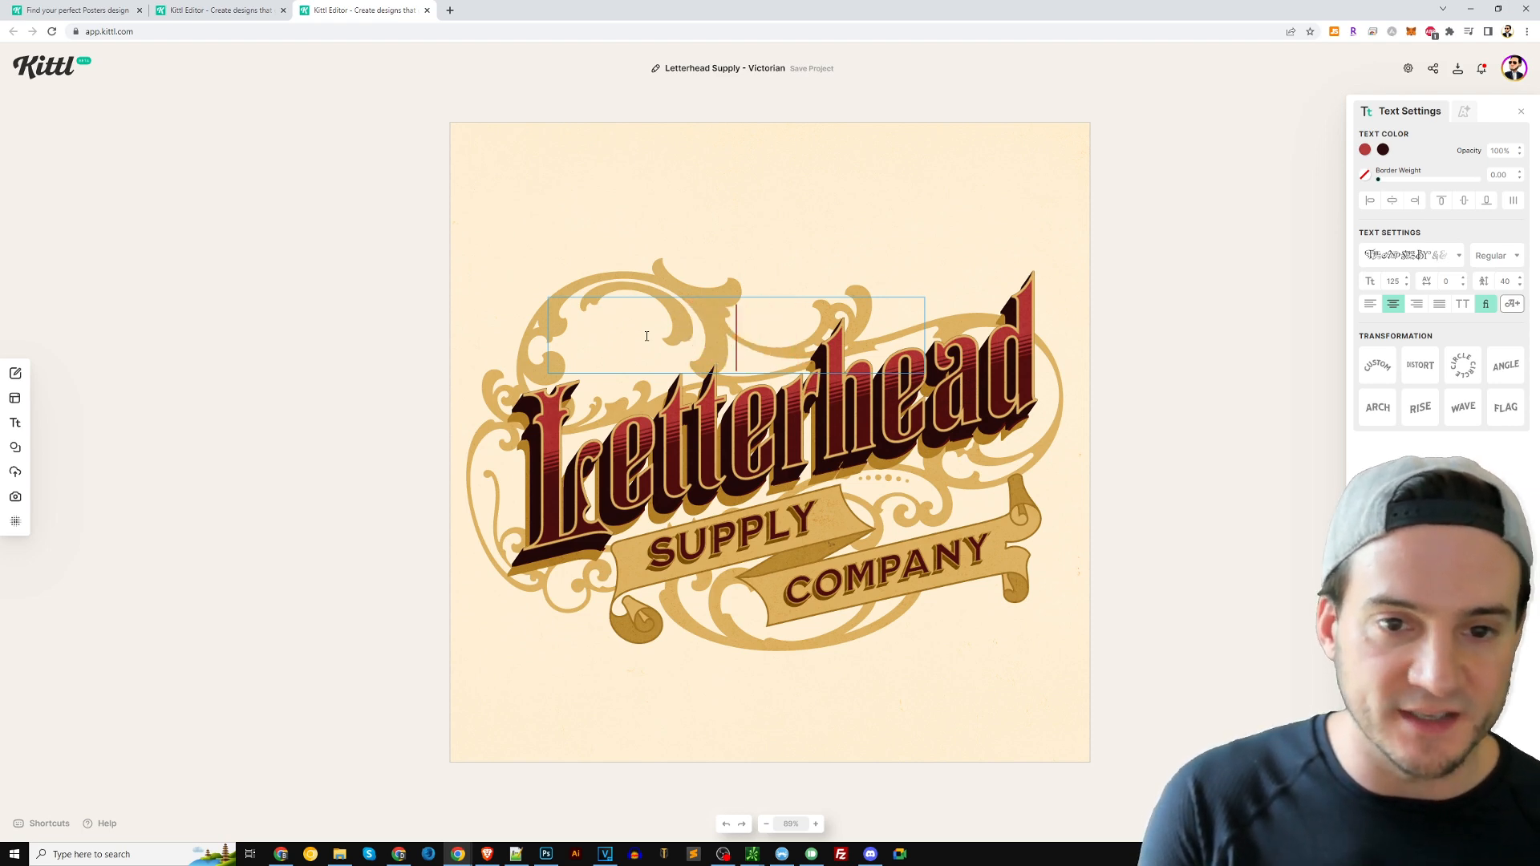
pyautogui.click(1149, 421)
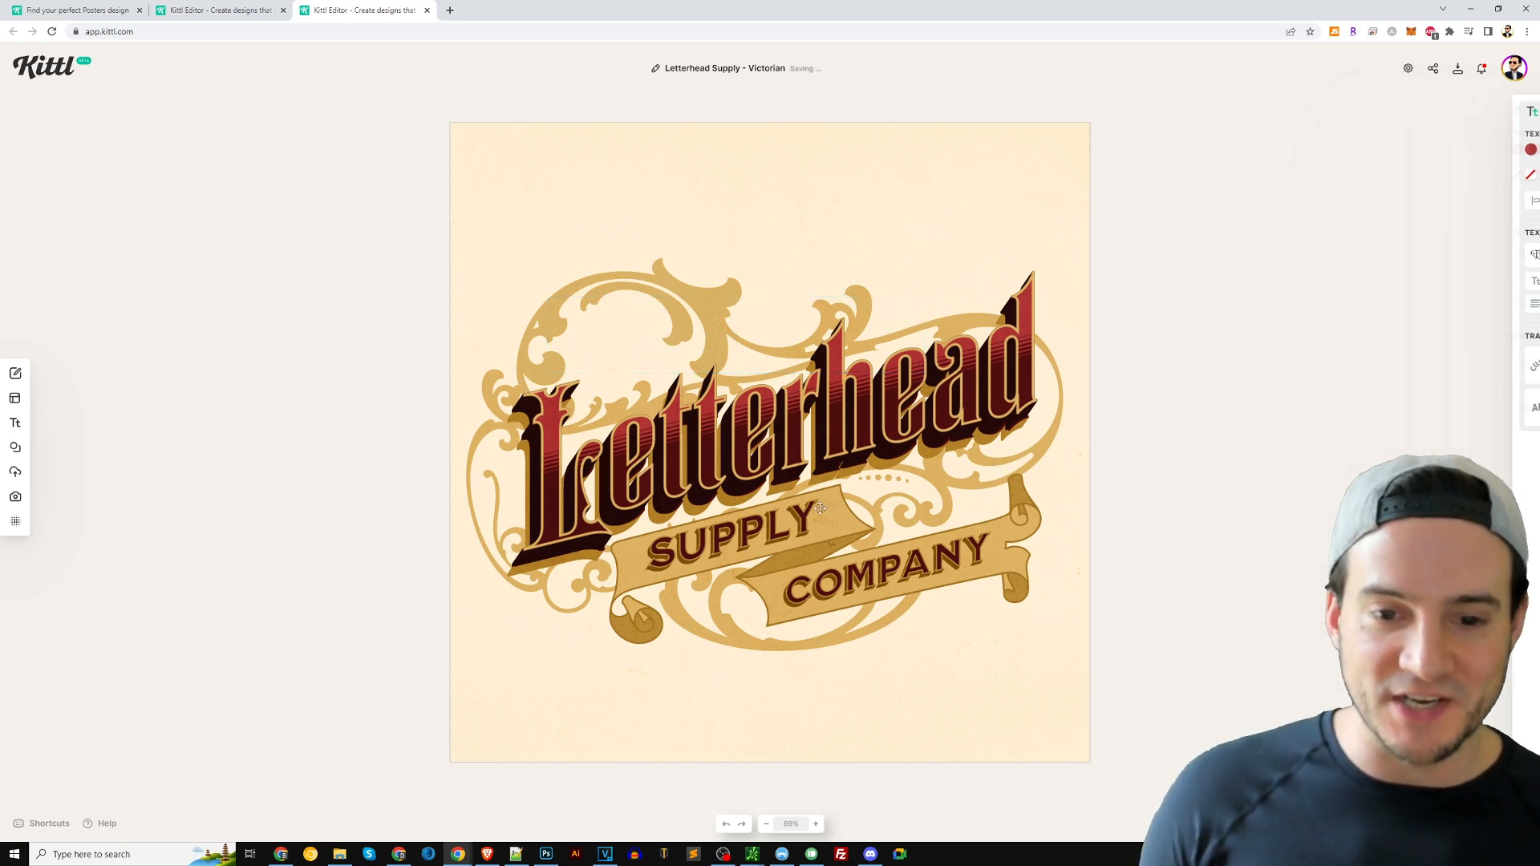
# Duplicate the SUPPLY text into the empty space inside the ornament above Letterhead and change the copy to NEW
pyautogui.hotkey('ctrl', 'v')
pyautogui.moveTo(771, 531); pyautogui.dragTo(657, 335)
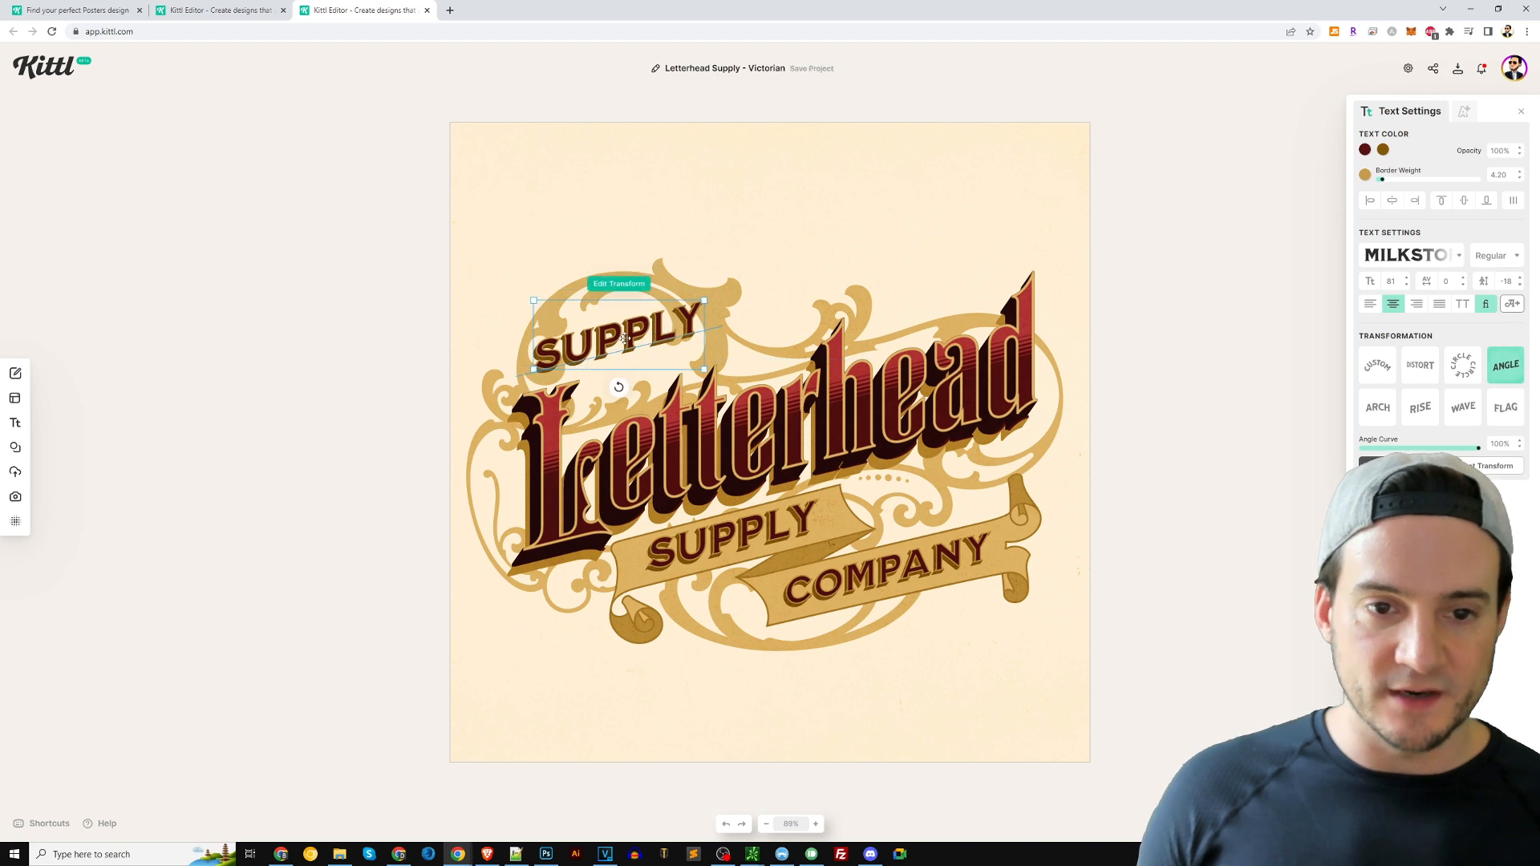
pyautogui.doubleClick(658, 335)
pyautogui.doubleClick(627, 330)
pyautogui.write('NEW')
pyautogui.press('Escape')
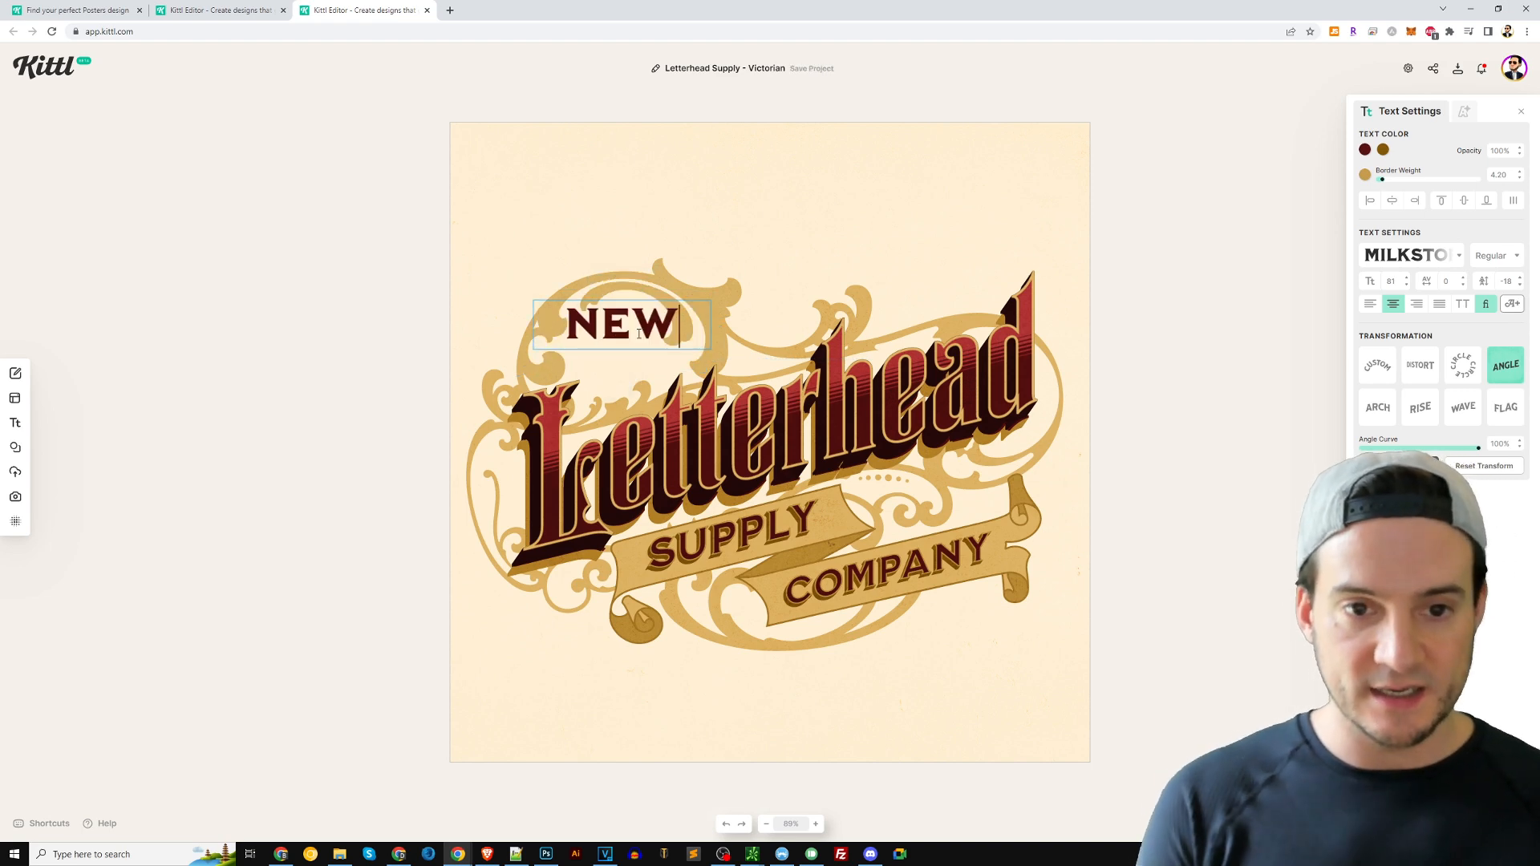
pyautogui.click(1099, 322)
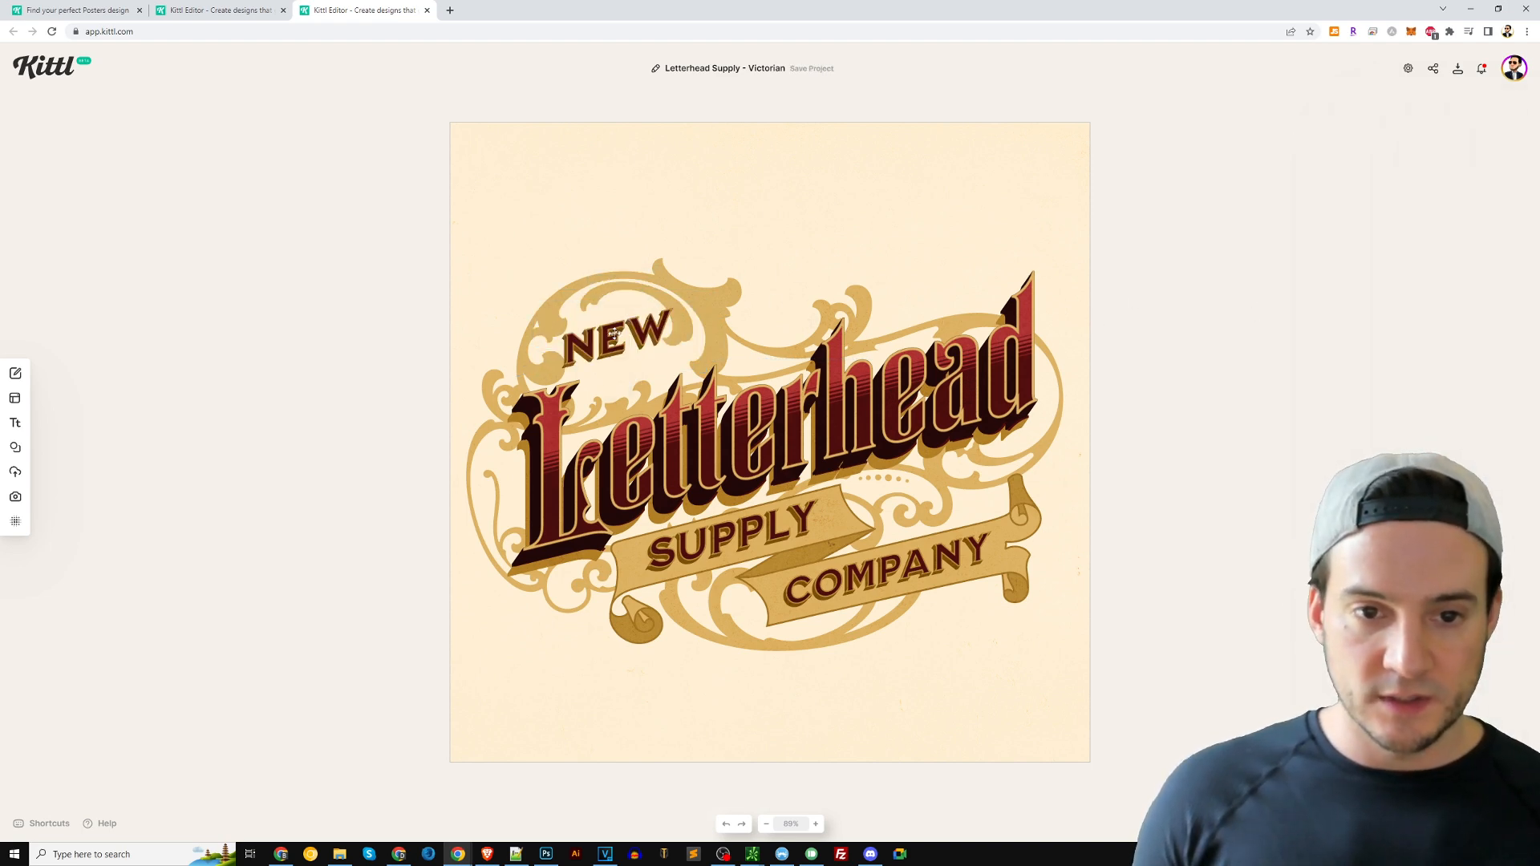
# Set the font size of the NEW text above the Letterhead lettering to 100
pyautogui.doubleClick(621, 332)
pyautogui.moveTo(1394, 280); pyautogui.dragTo(1372, 275)
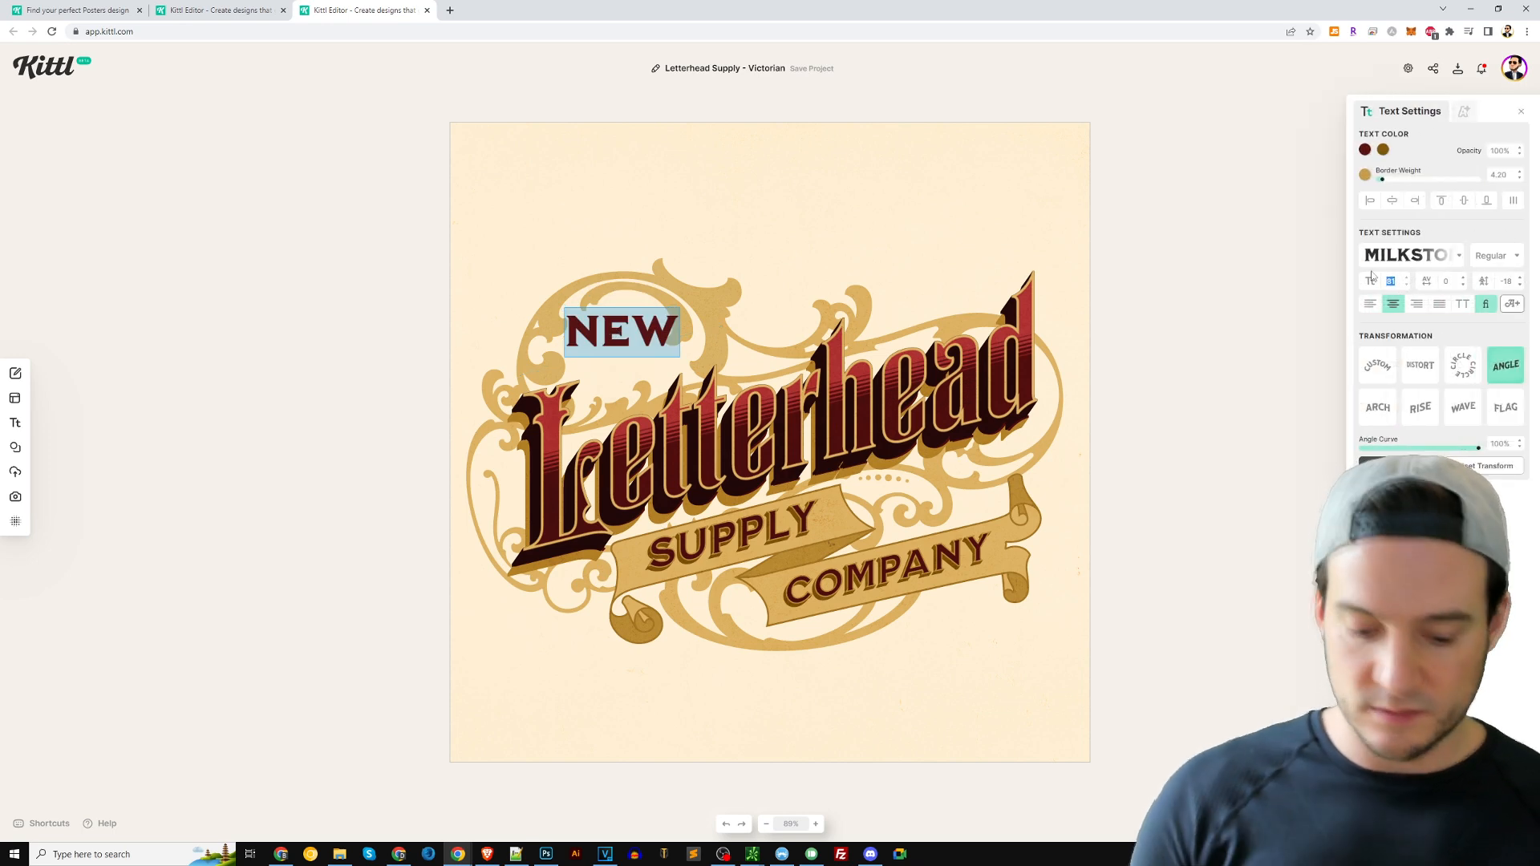
pyautogui.click(1073, 285)
pyautogui.click(1282, 298)
# Replace the wording of the front red Letterhead lettering with Girl Dad
pyautogui.click(719, 444)
pyautogui.doubleClick(719, 444)
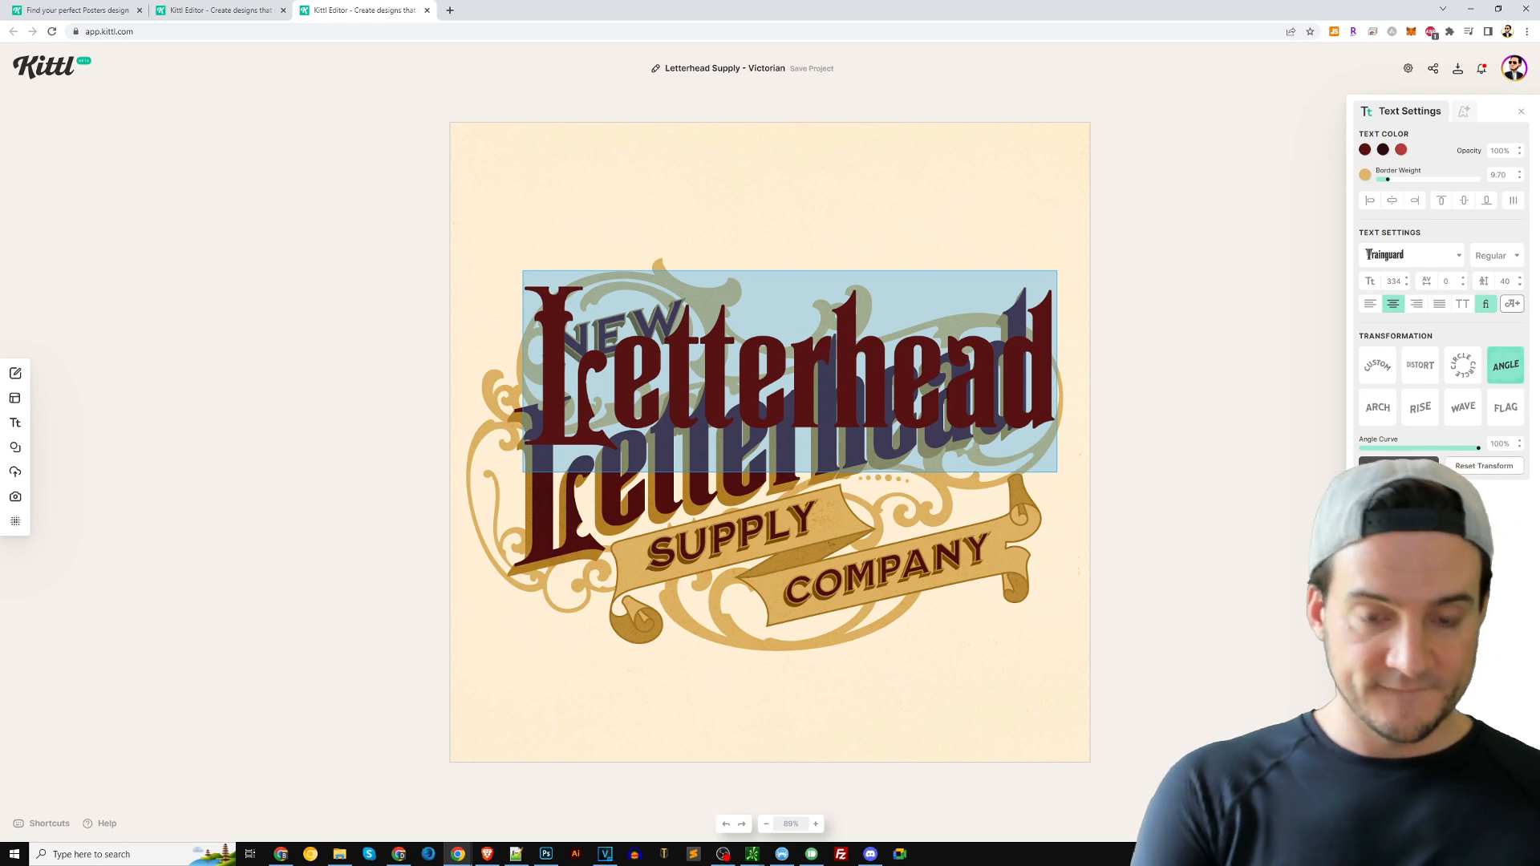
pyautogui.write('Girl Dad')
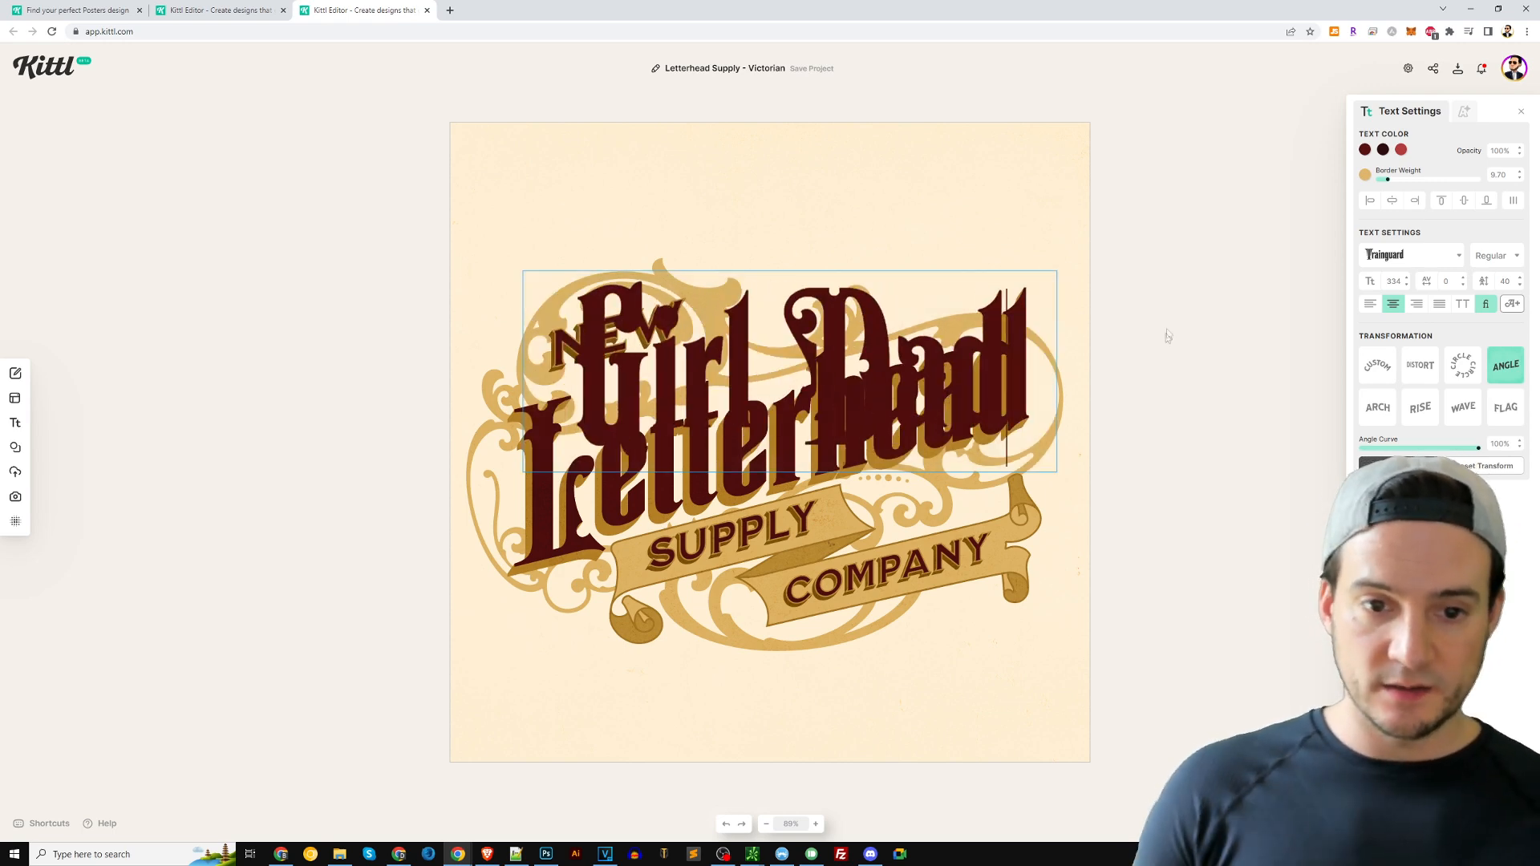
pyautogui.press('Escape')
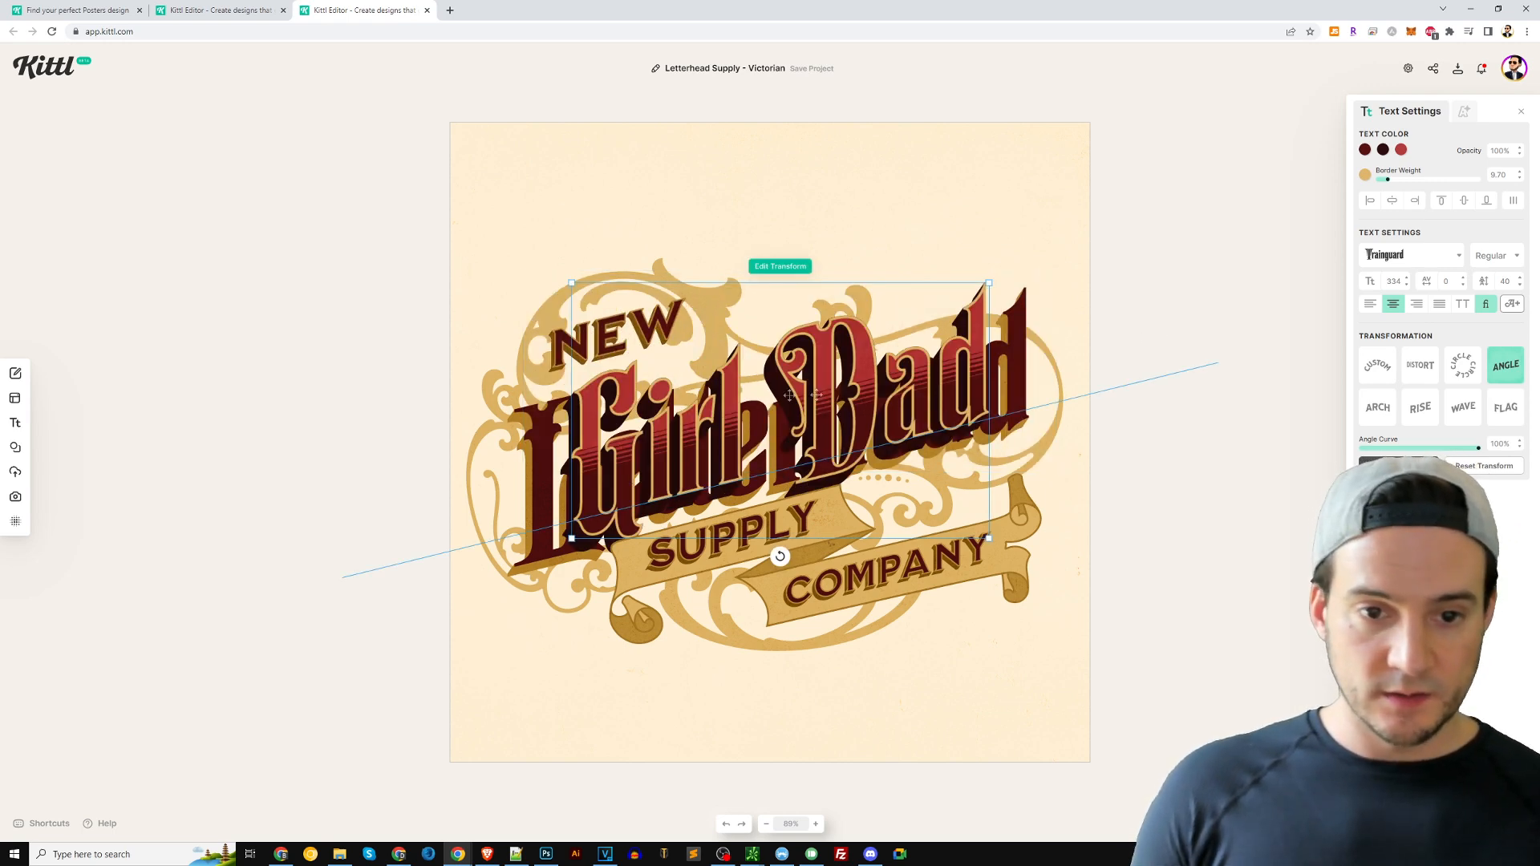
# Change the Letterhead shadow text behind the front lettering to Girl Dad as well
pyautogui.hotkey('ctrl', 'a')
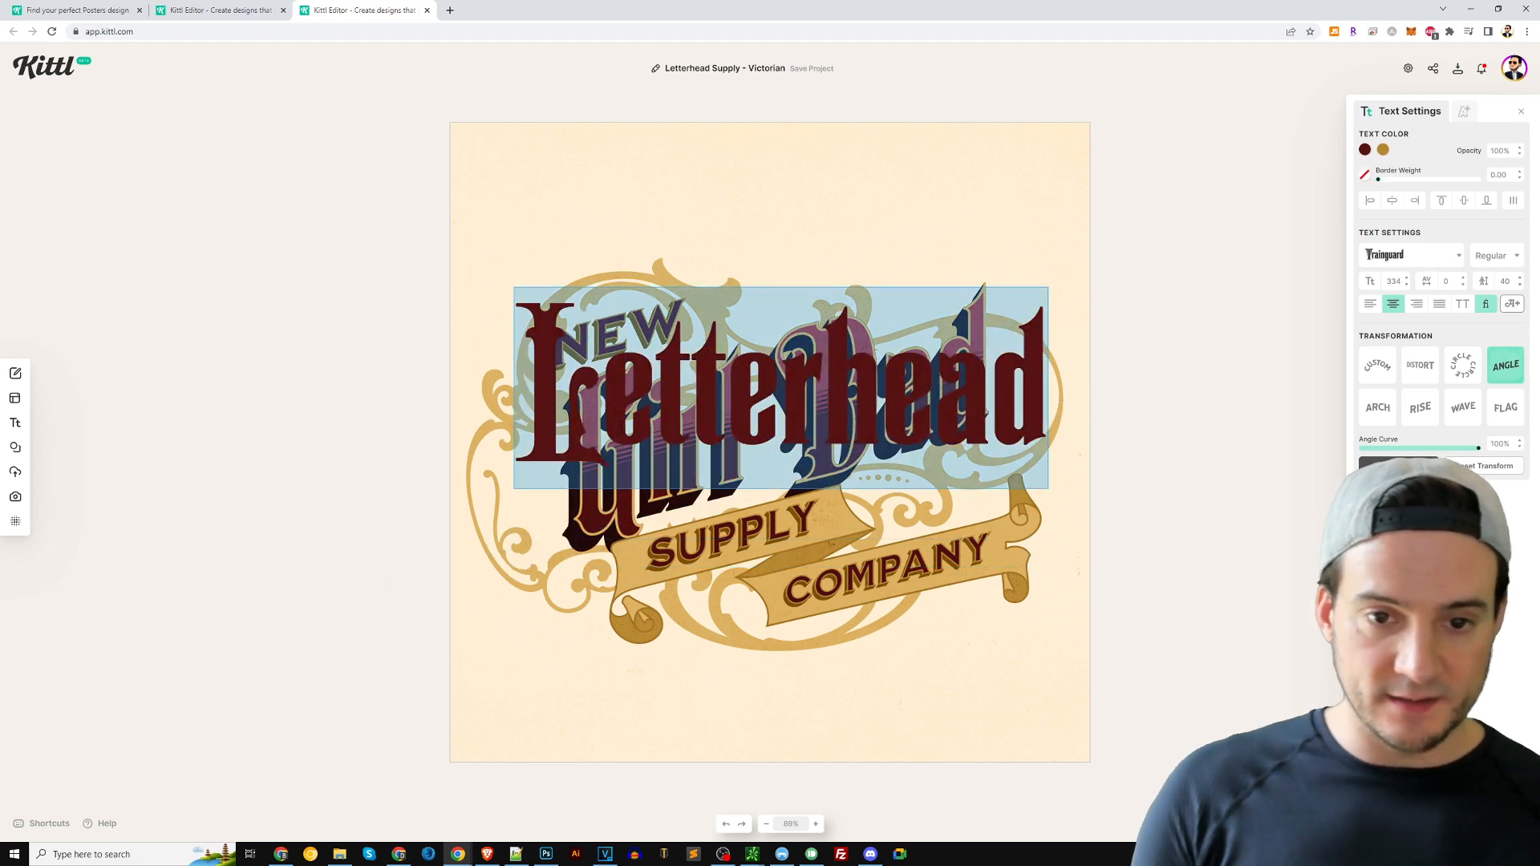
pyautogui.write('Girl D')
pyautogui.press('Return')
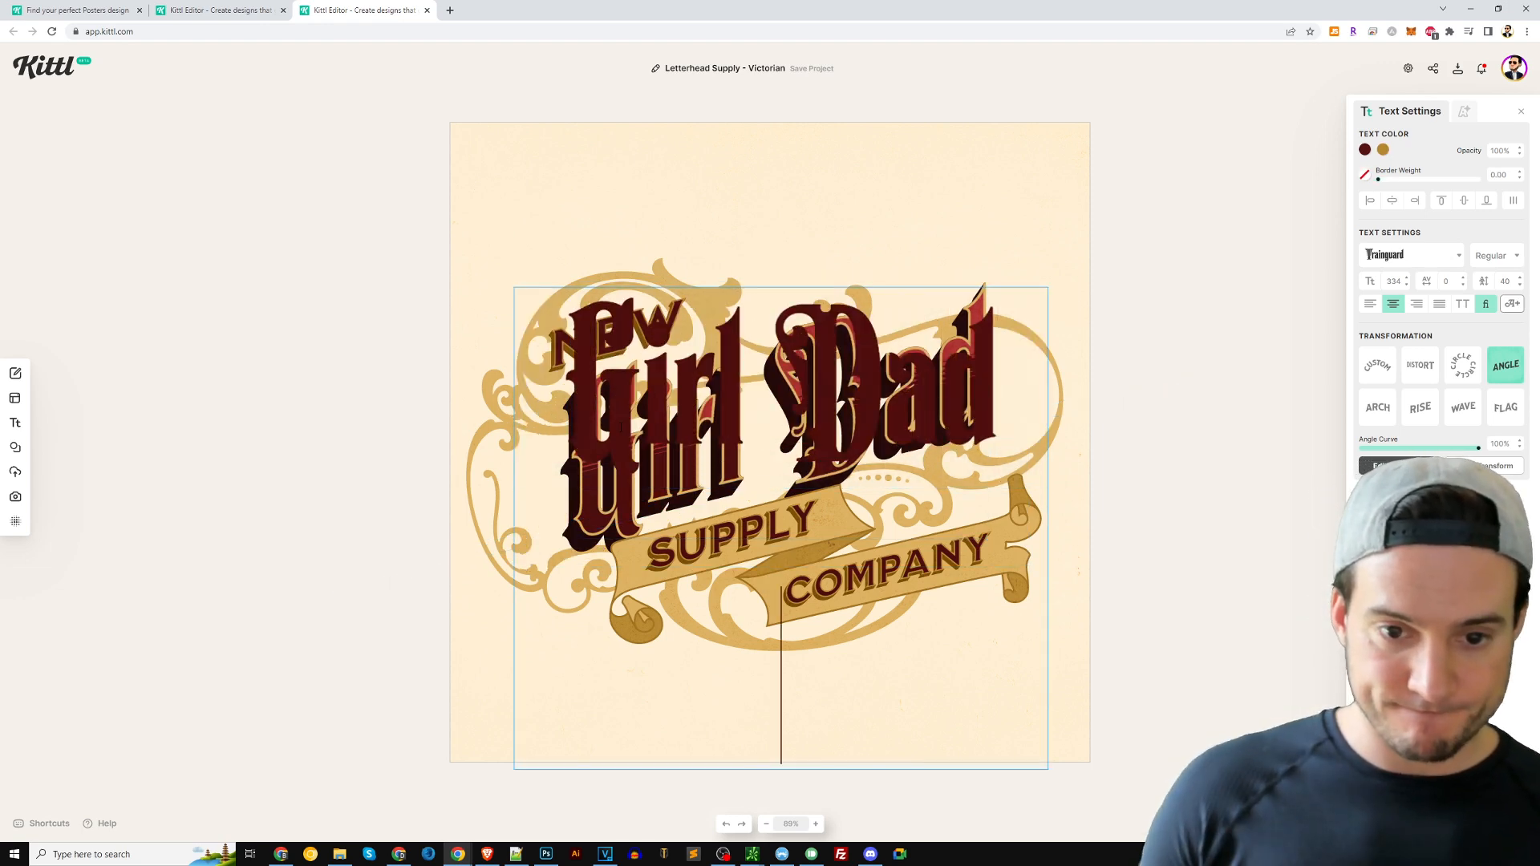
pyautogui.press('BackSpace')
pyautogui.press('Escape')
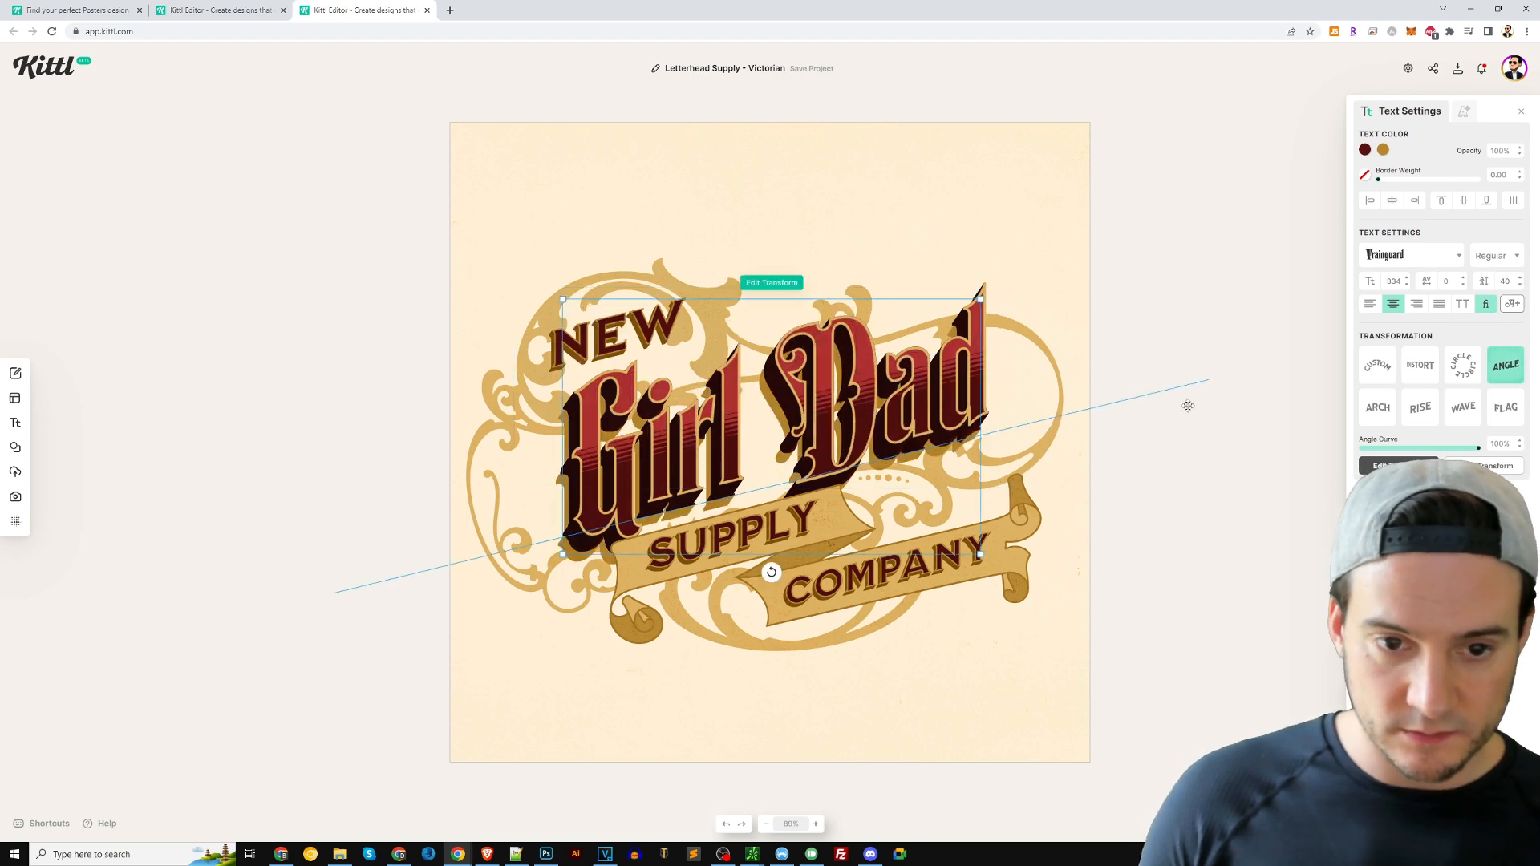
# Shift both Girl Dad layers left, realigning the front lettering over its shadow, and move NEW slightly up and right above Girl
pyautogui.click(562, 469)
pyautogui.moveTo(645, 462); pyautogui.dragTo(591, 486)
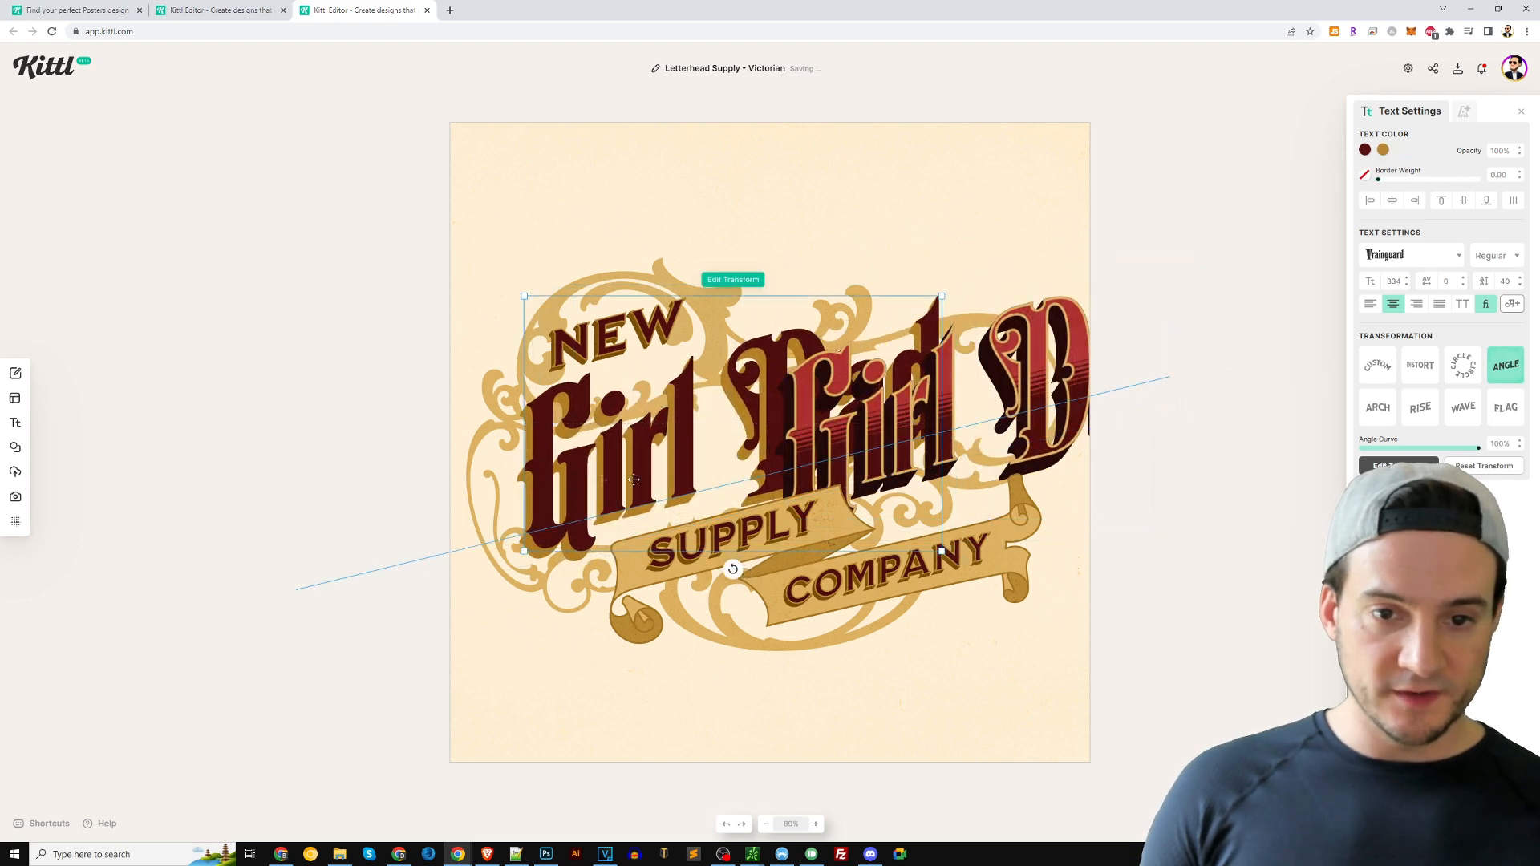
pyautogui.moveTo(1042, 405); pyautogui.dragTo(798, 403)
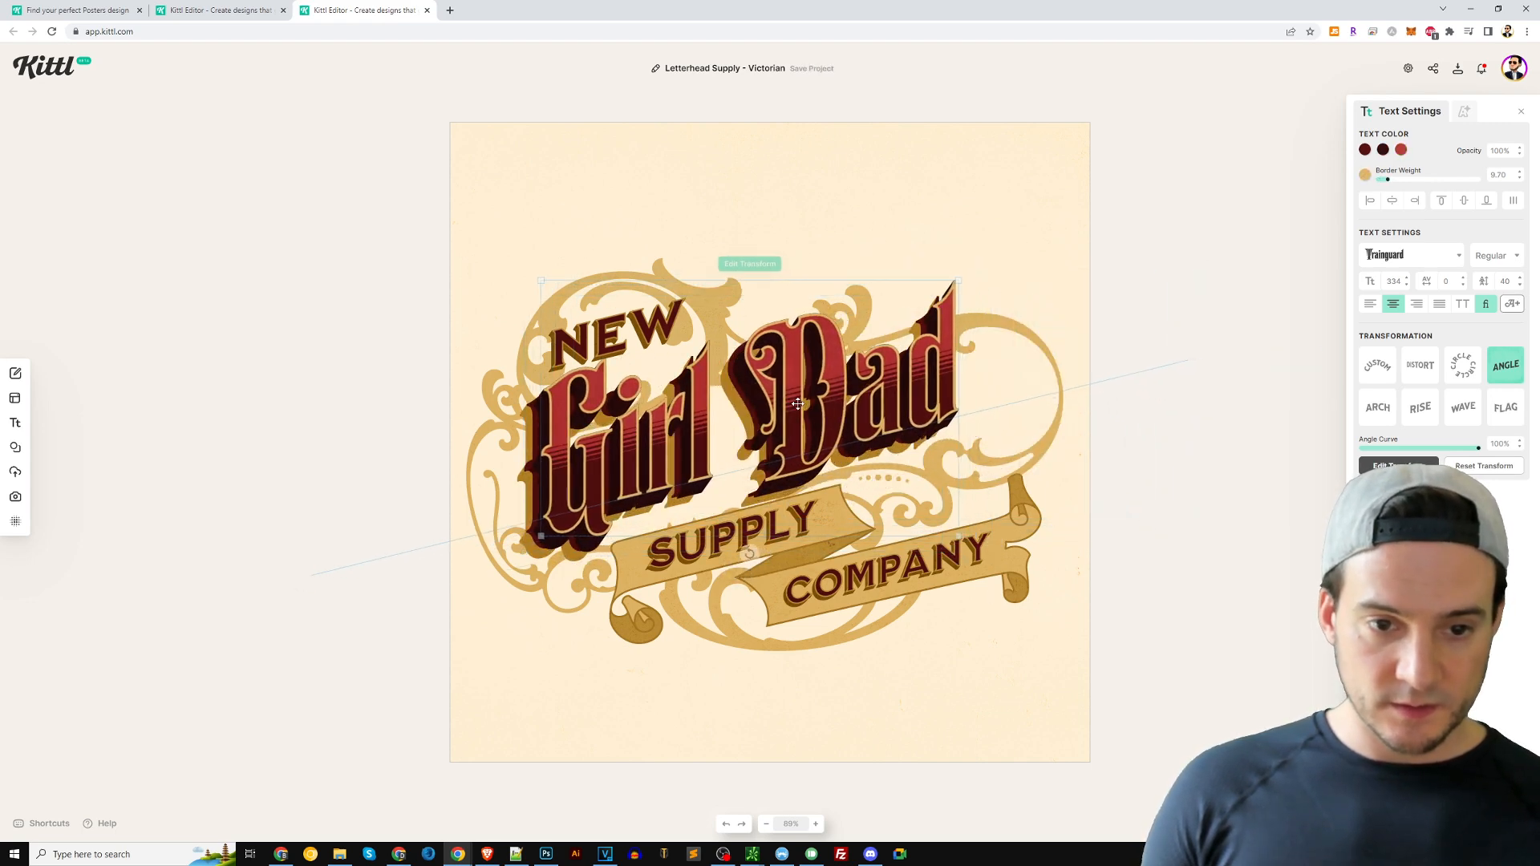
pyautogui.moveTo(797, 404); pyautogui.dragTo(797, 395)
pyautogui.click(1195, 313)
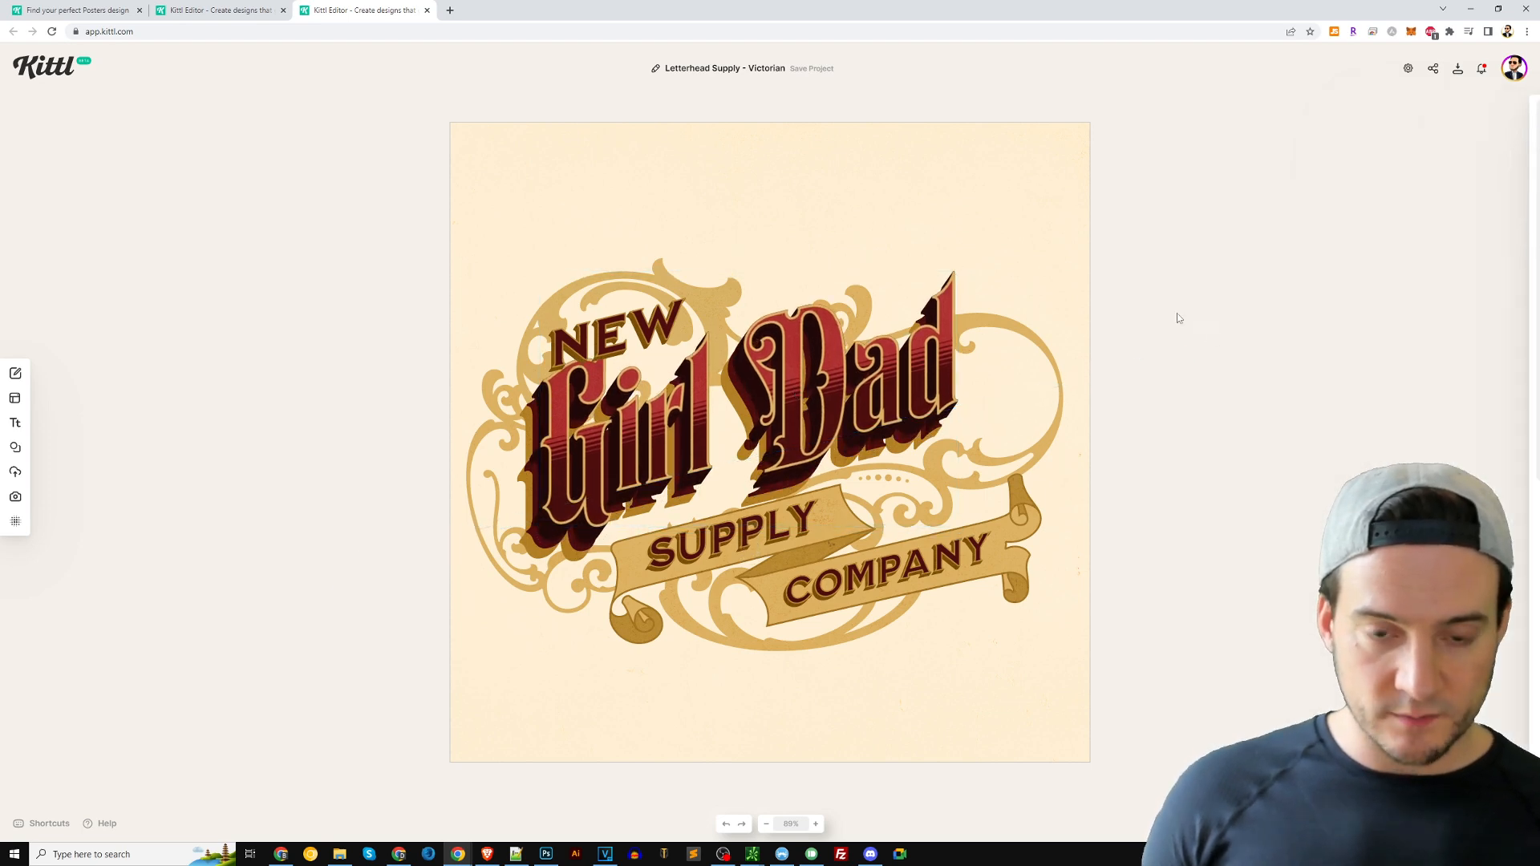
pyautogui.click(638, 320)
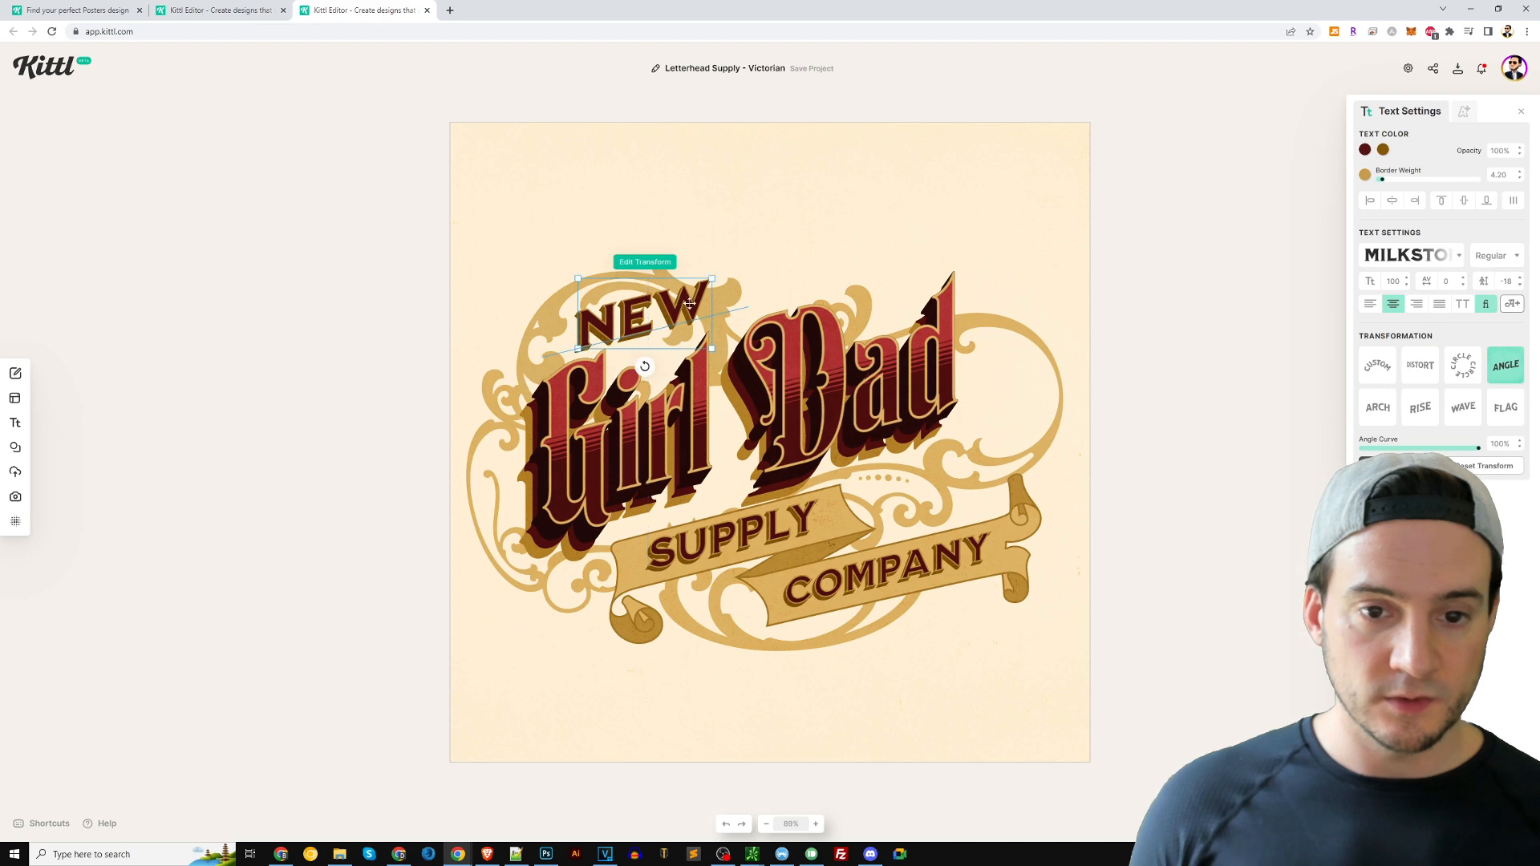
# Change the ribbon texts from SUPPLY to EST. and from COMPANY to 2023
pyautogui.doubleClick(748, 532)
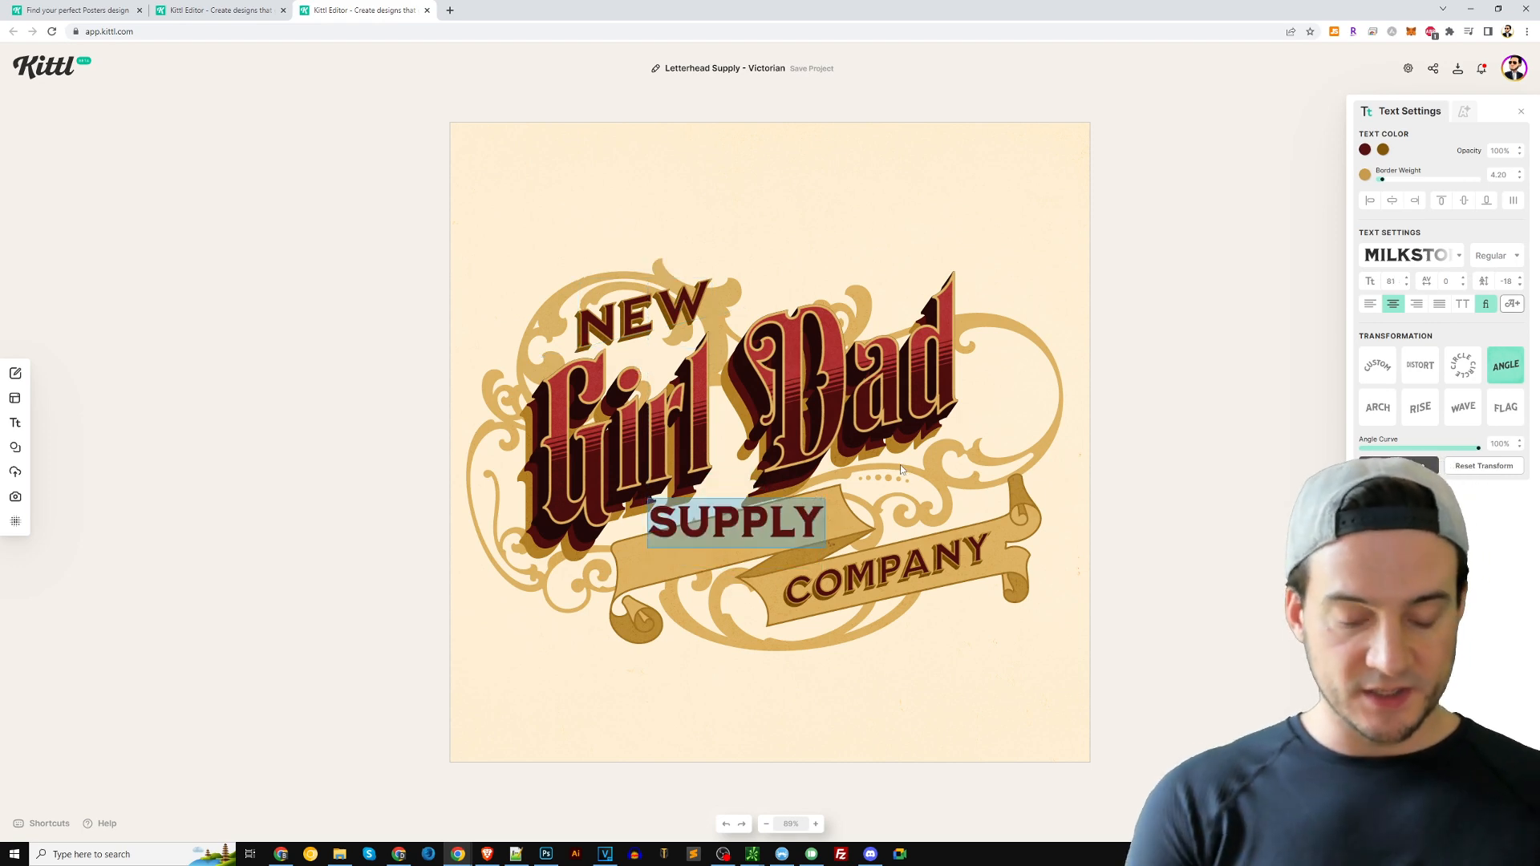
pyautogui.write('EST.')
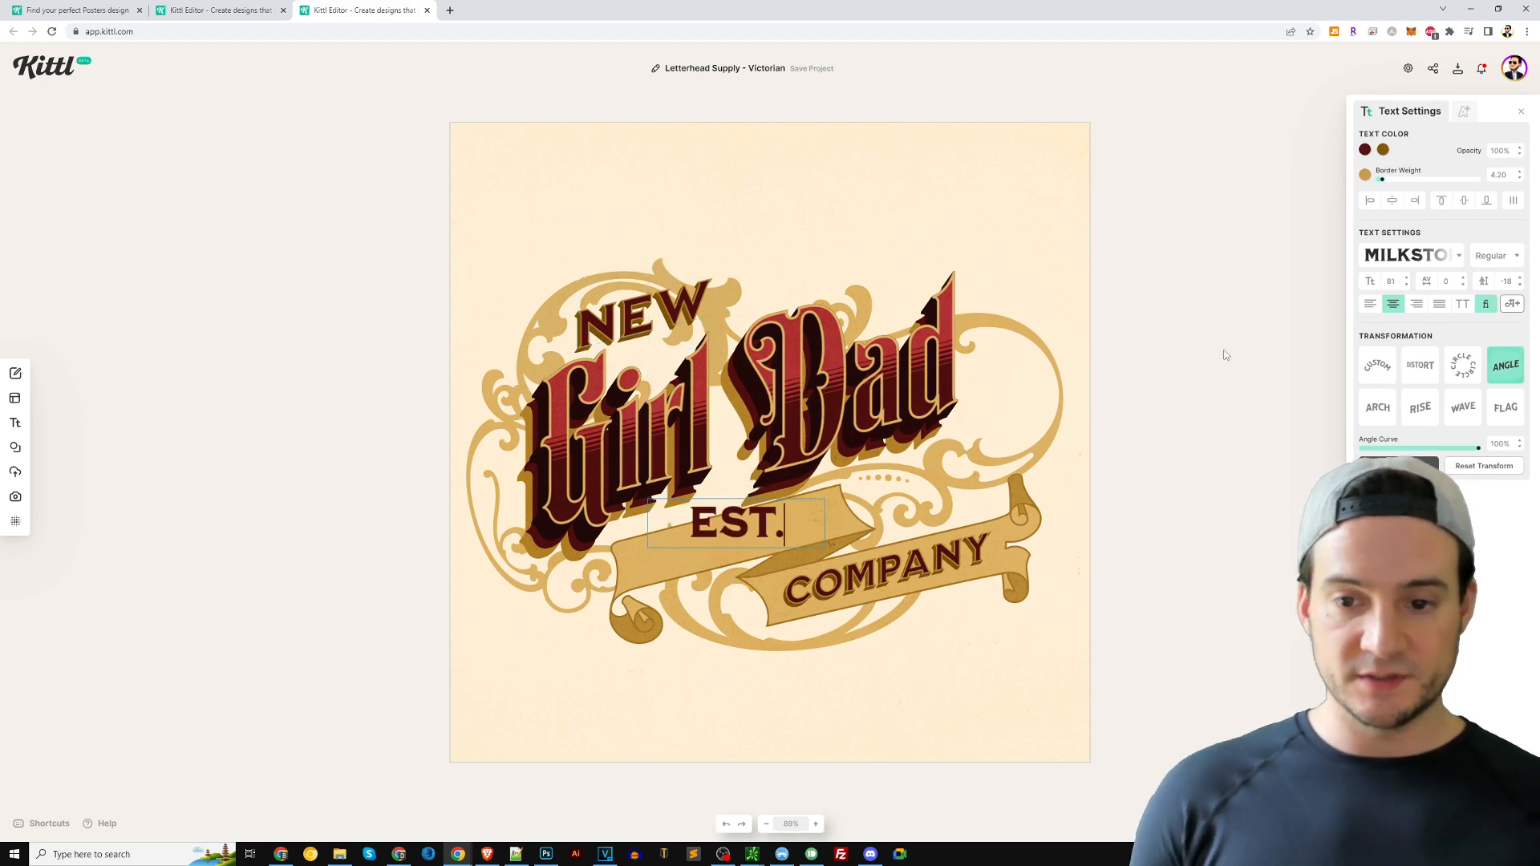
pyautogui.press('Escape')
pyautogui.doubleClick(896, 559)
pyautogui.write('2023')
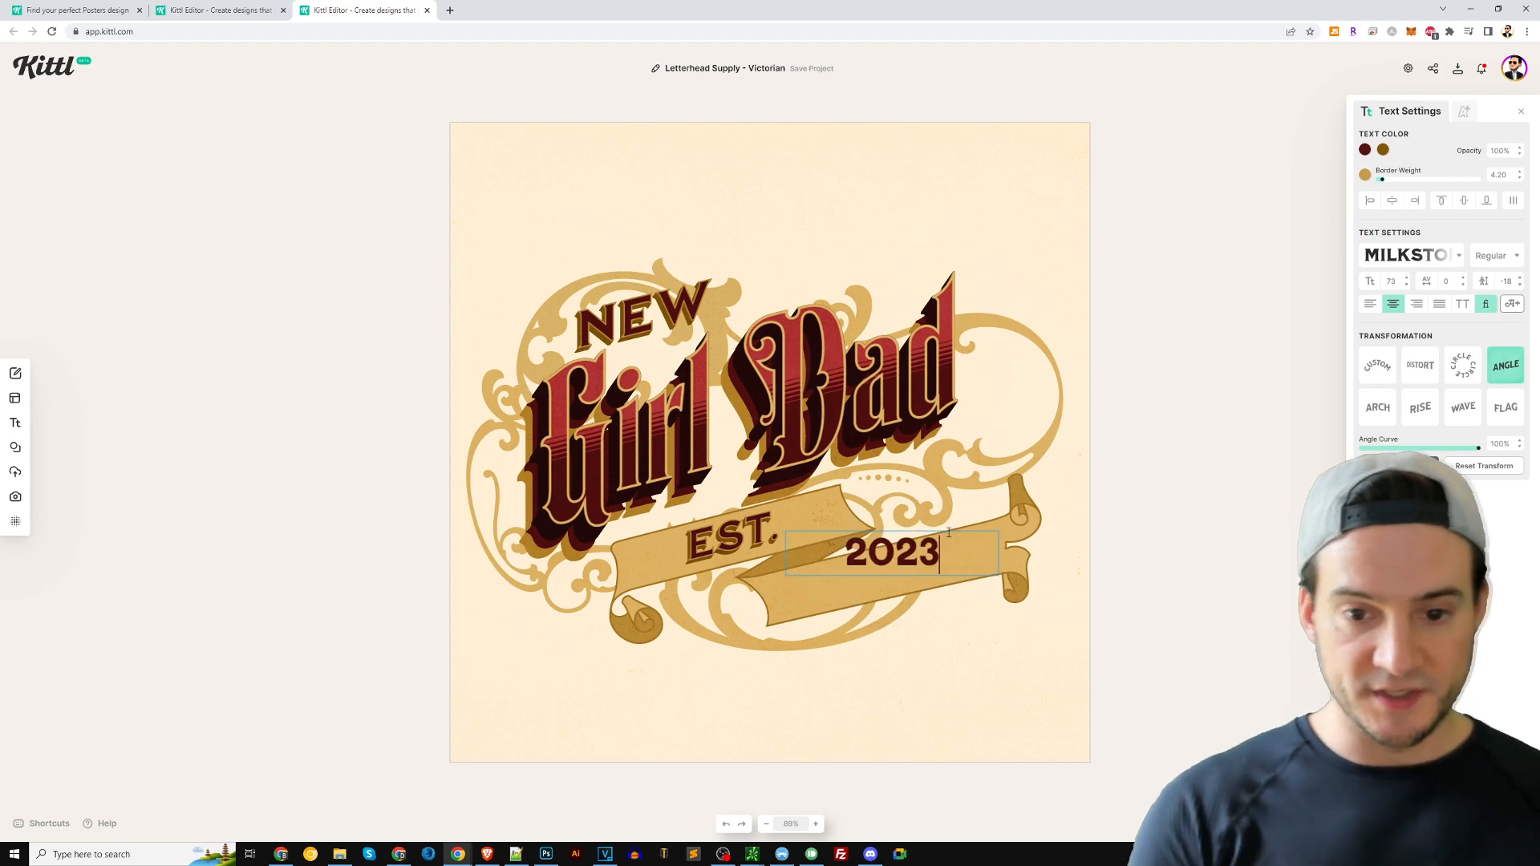
pyautogui.click(1211, 458)
pyautogui.click(1193, 513)
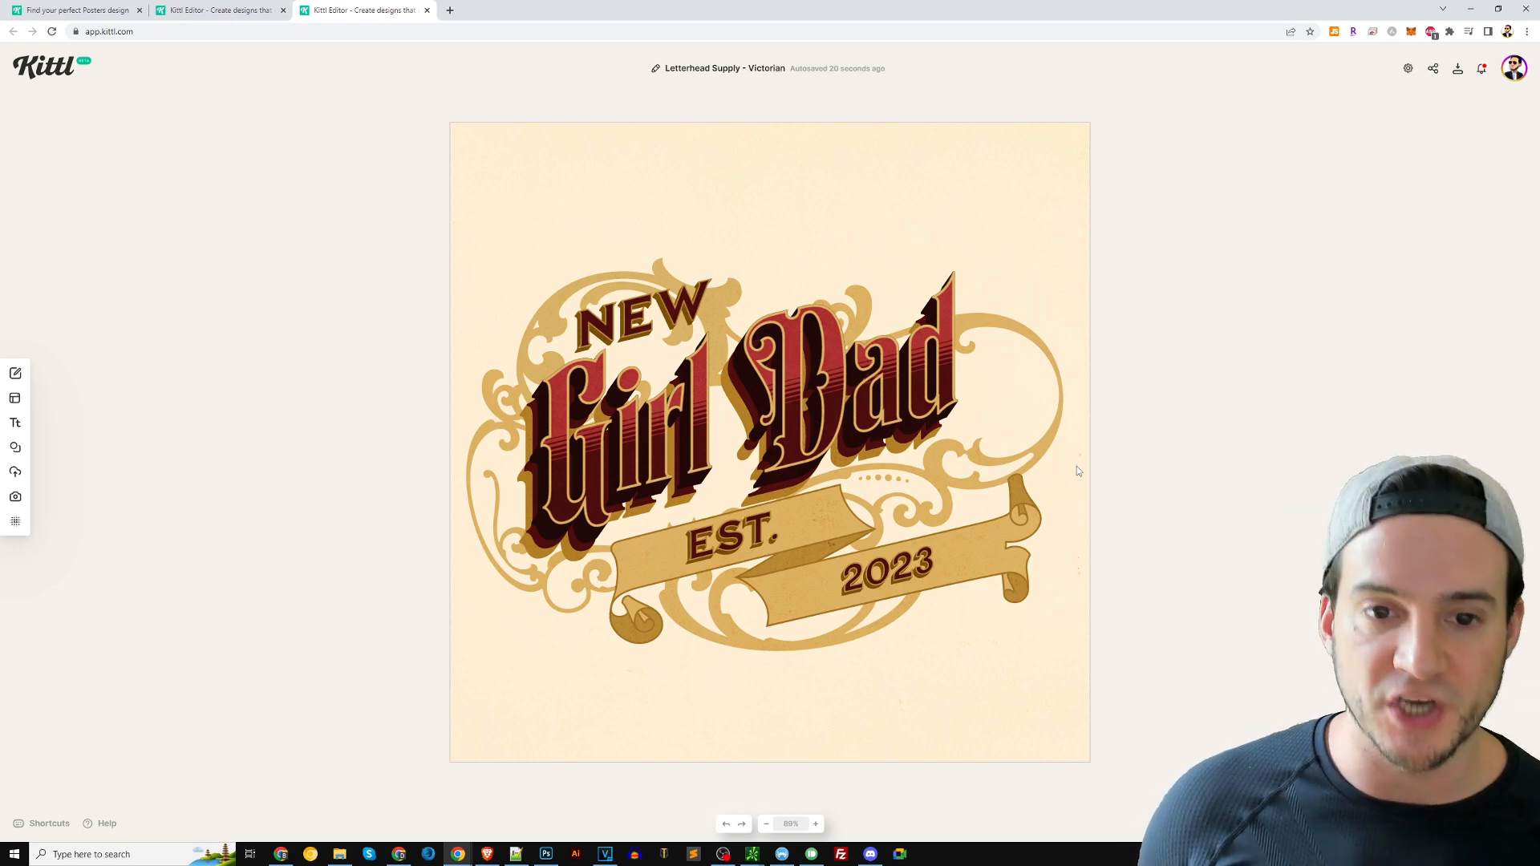
# Review the edited 6 Classic Sport Badges design, and browse Kittl's poster template gallery for further designs
pyautogui.click(218, 10)
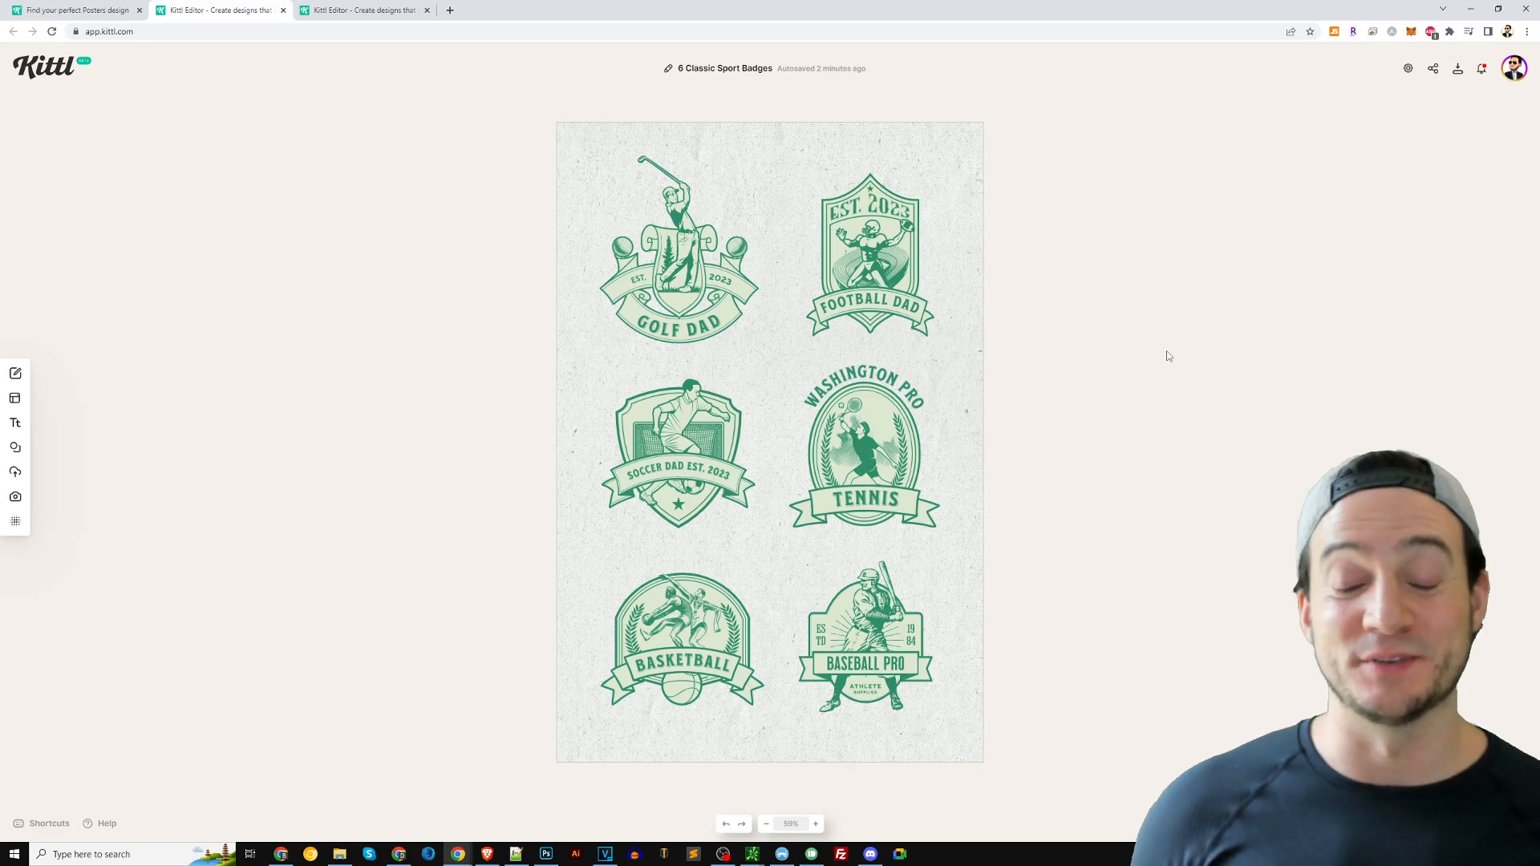
pyautogui.click(80, 9)
pyautogui.scroll(-10, 1040, 485)
pyautogui.scroll(-8, 1040, 485)
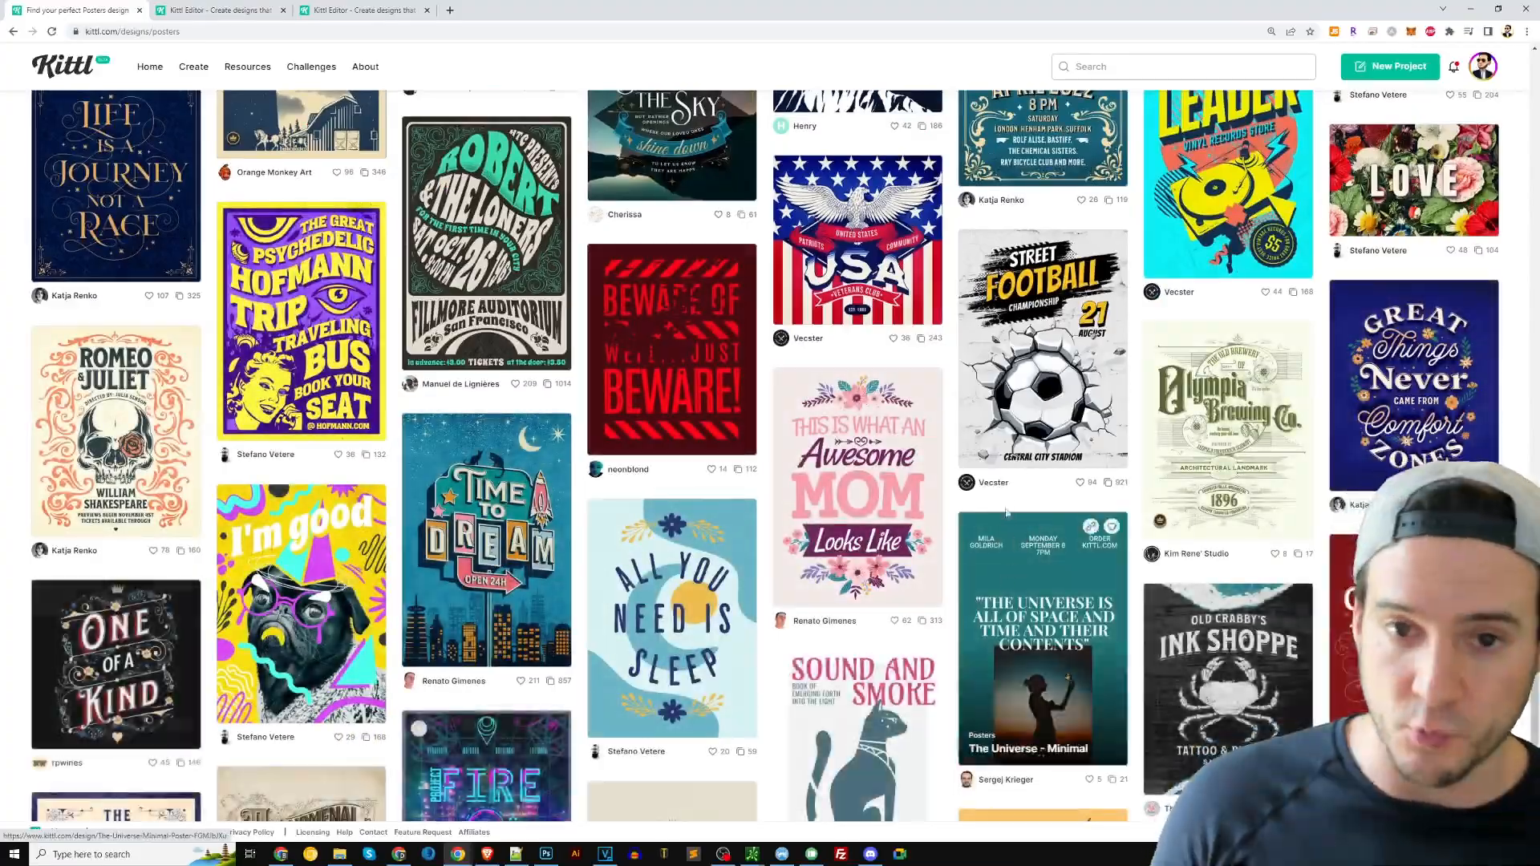
pyautogui.scroll(-8, 1027, 536)
pyautogui.scroll(-20, 983, 465)
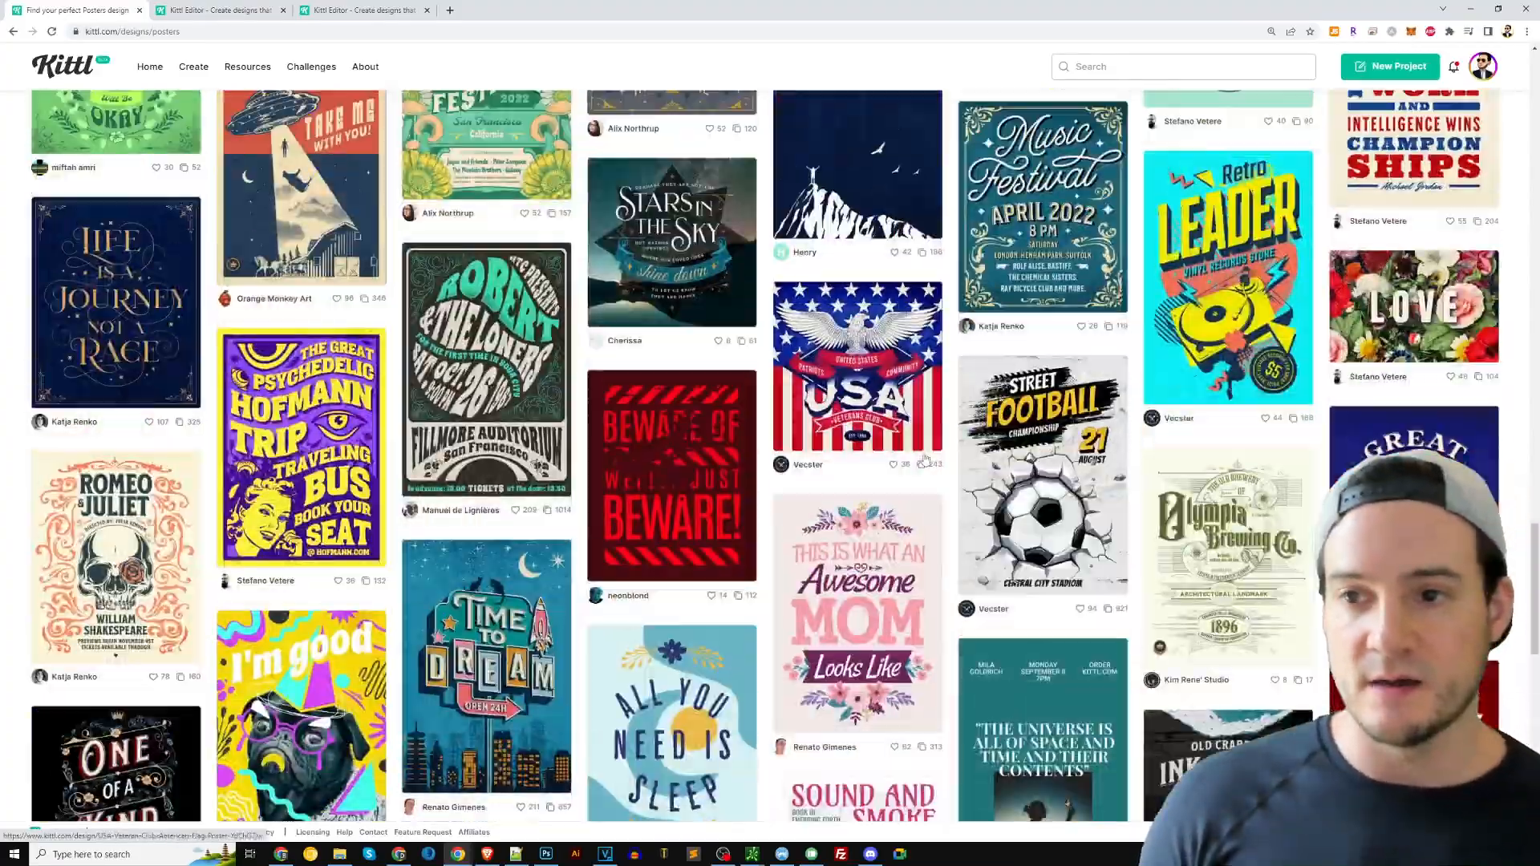
pyautogui.scroll(8, 785, 446)
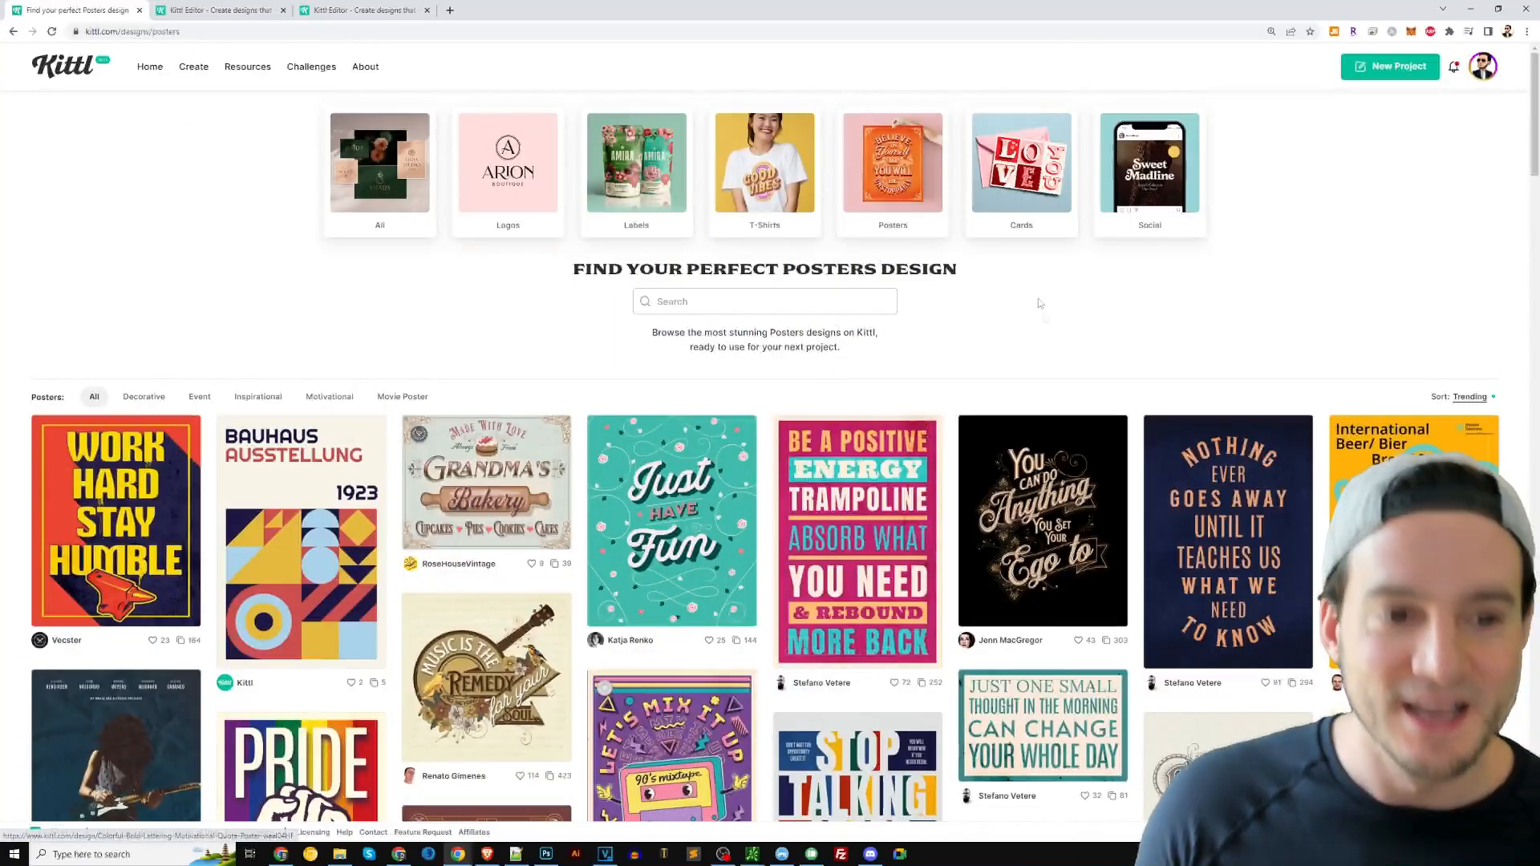